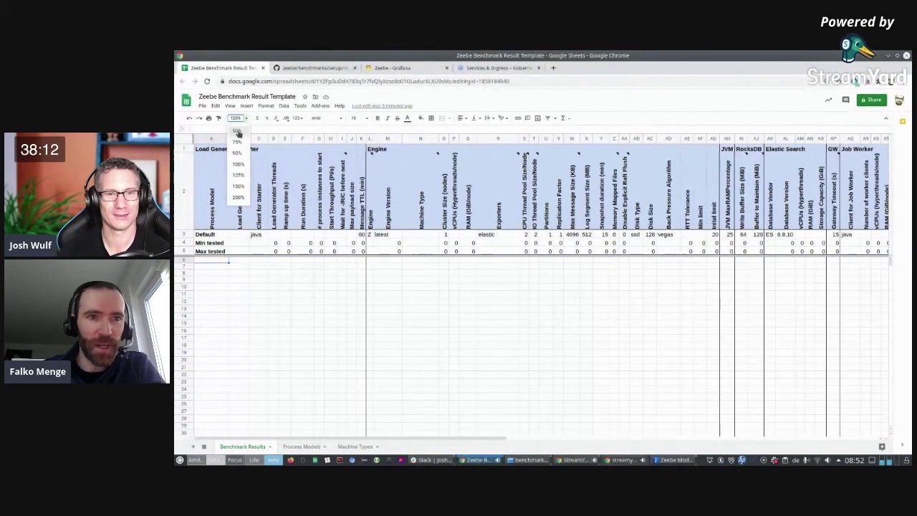
# - Zoom out to survey the Performance and Load Generator/Starter column groups, then zoom back to 125%
pyautogui.click(238, 132)
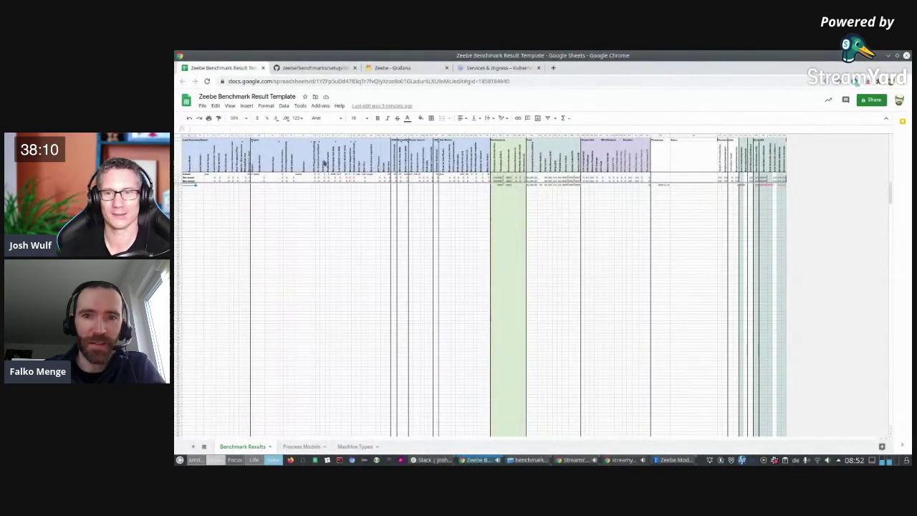
pyautogui.moveTo(311, 162)
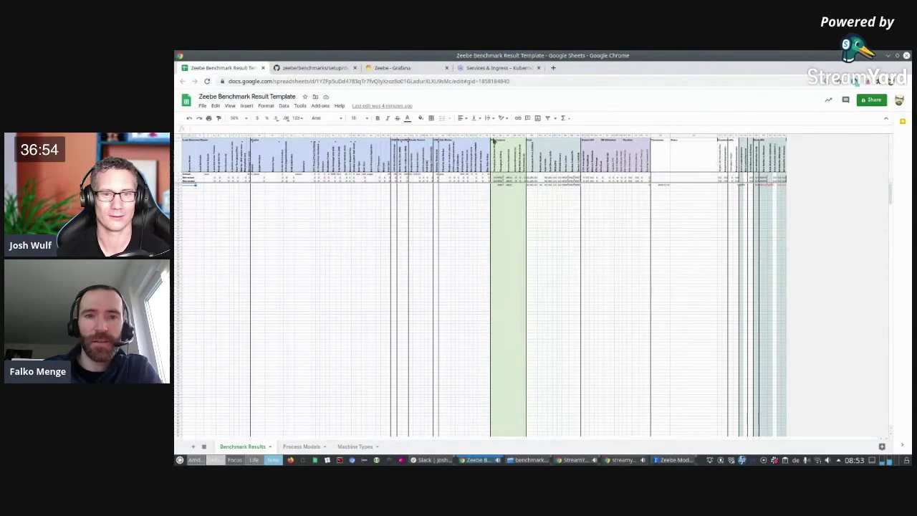
pyautogui.moveTo(492, 138); pyautogui.dragTo(797, 140)
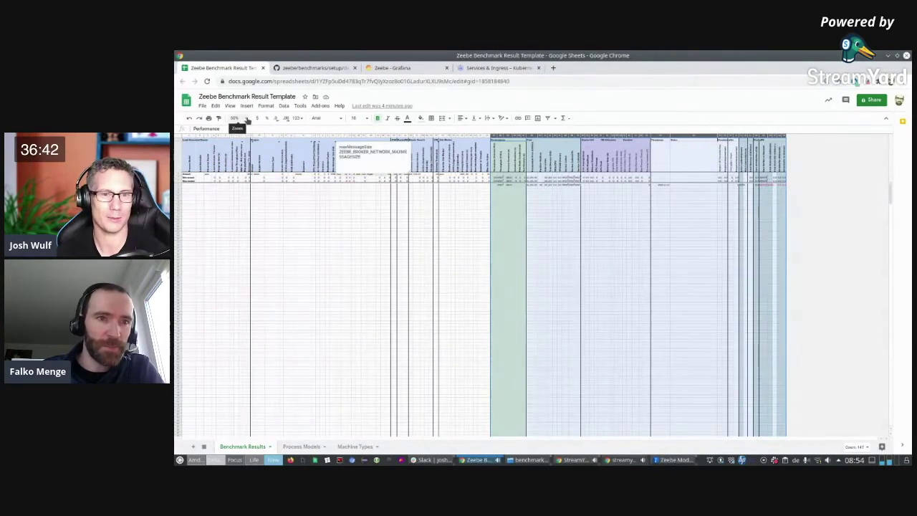
pyautogui.click(226, 179)
pyautogui.moveTo(188, 136); pyautogui.dragTo(491, 136)
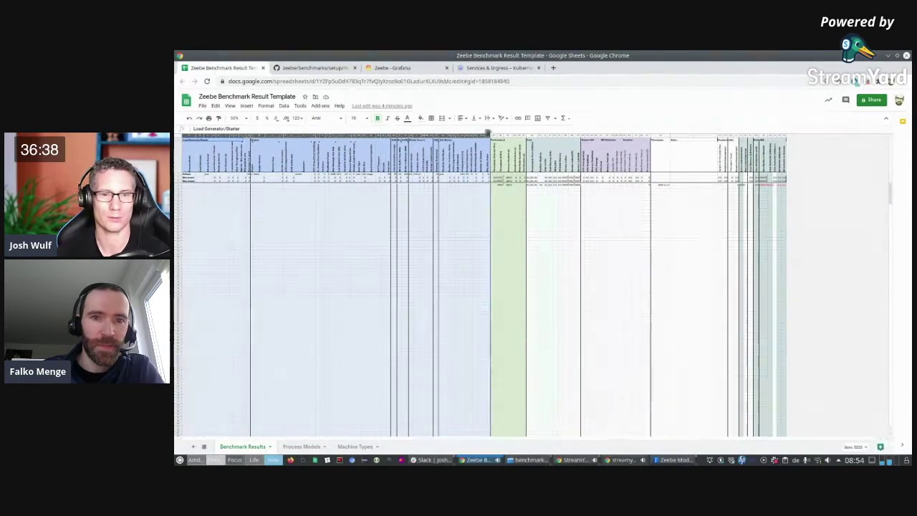
pyautogui.click(243, 118)
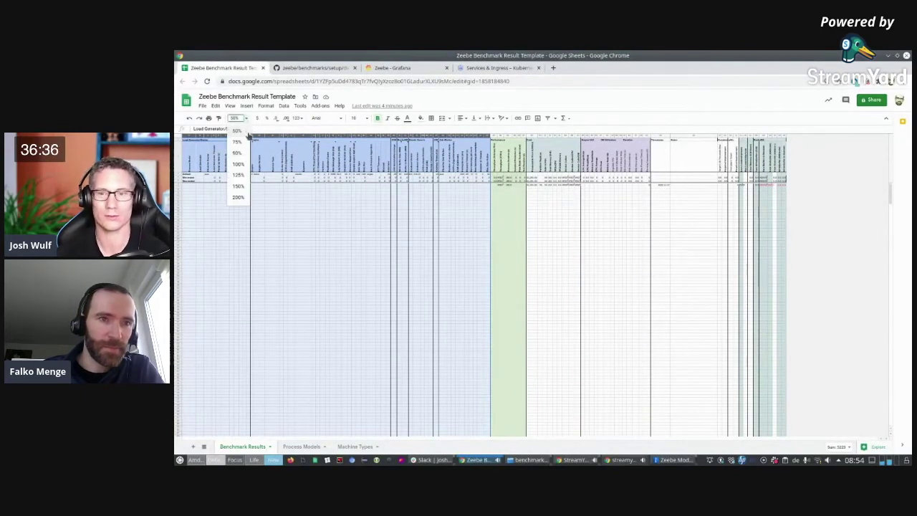
pyautogui.click(240, 175)
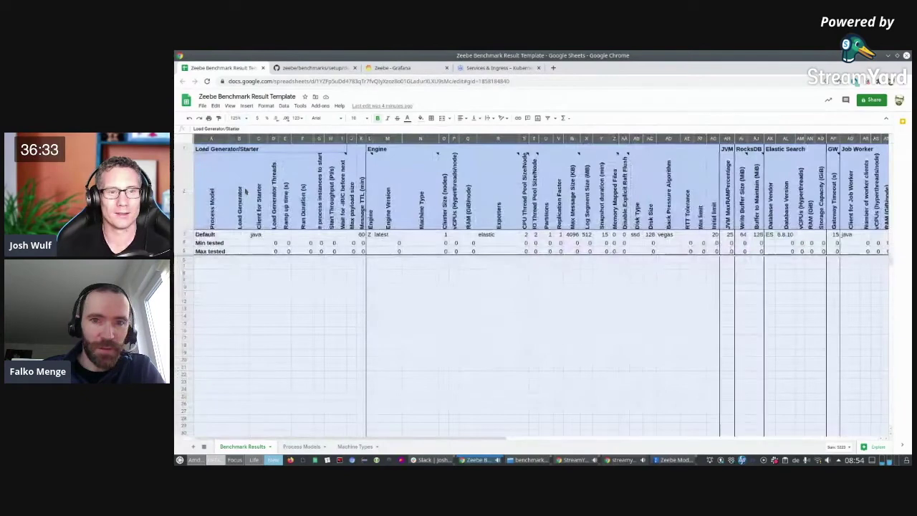
pyautogui.click(386, 299)
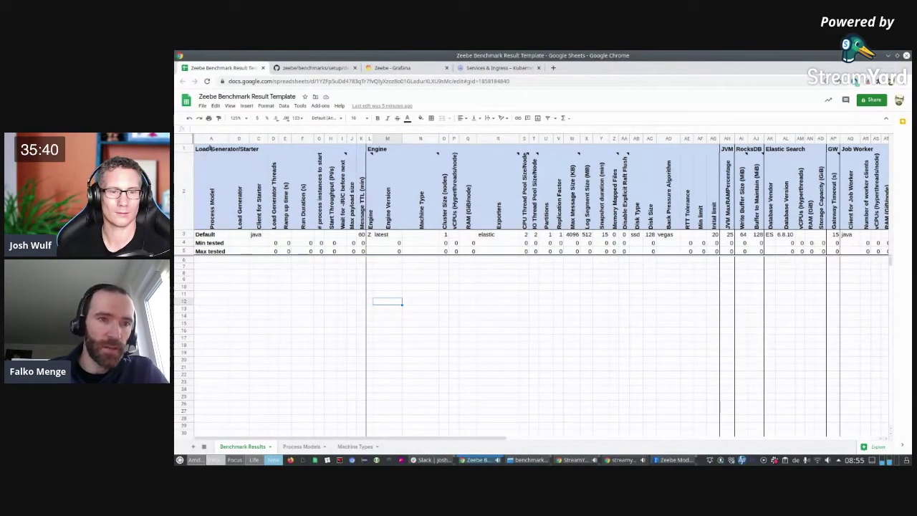
# - Review header cells A2–J2 and the Default row's values in B3, C3 and D3
pyautogui.moveTo(211, 188); pyautogui.dragTo(360, 179)
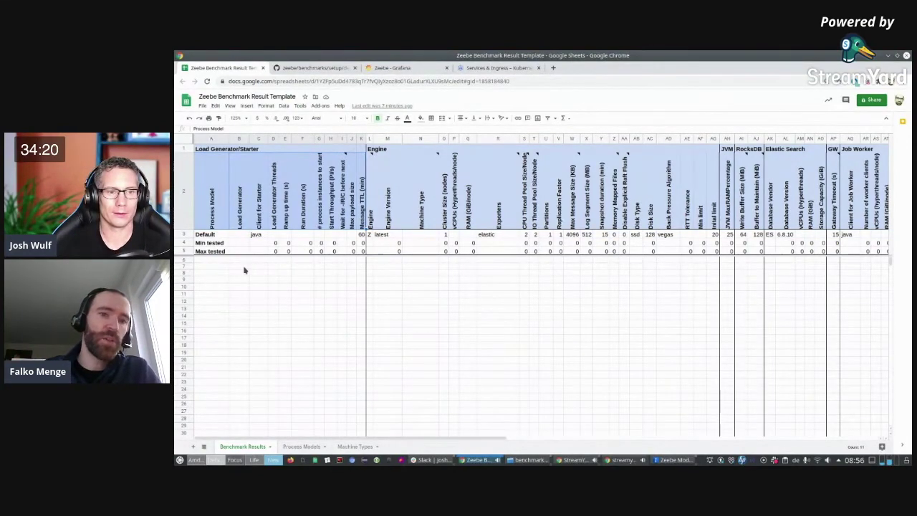
pyautogui.click(290, 181)
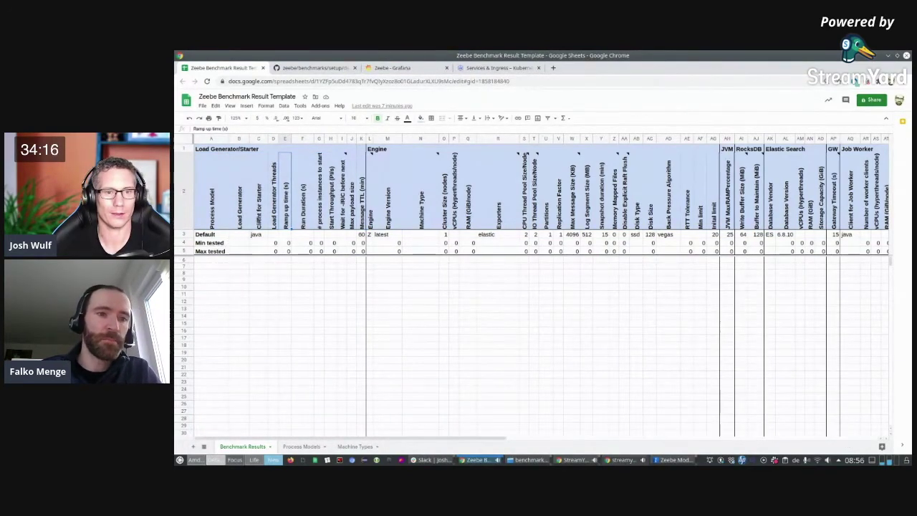
pyautogui.press('Home')
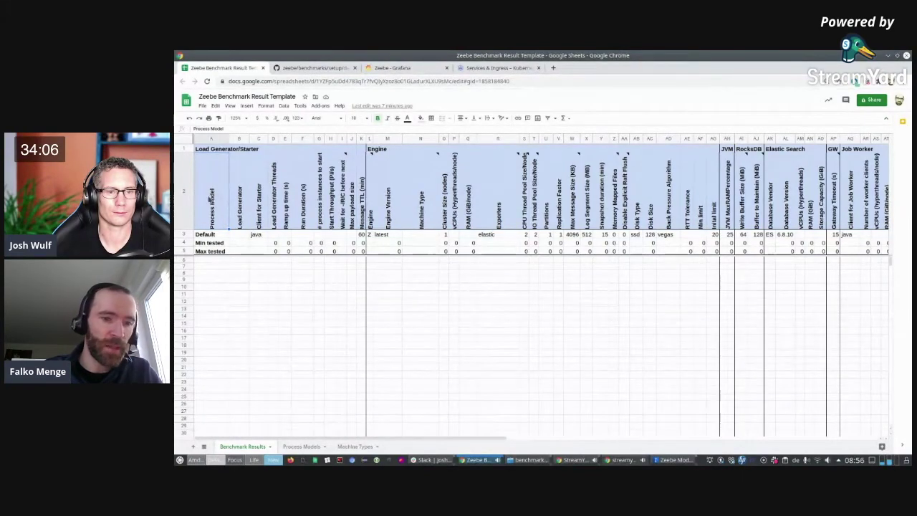
pyautogui.click(296, 448)
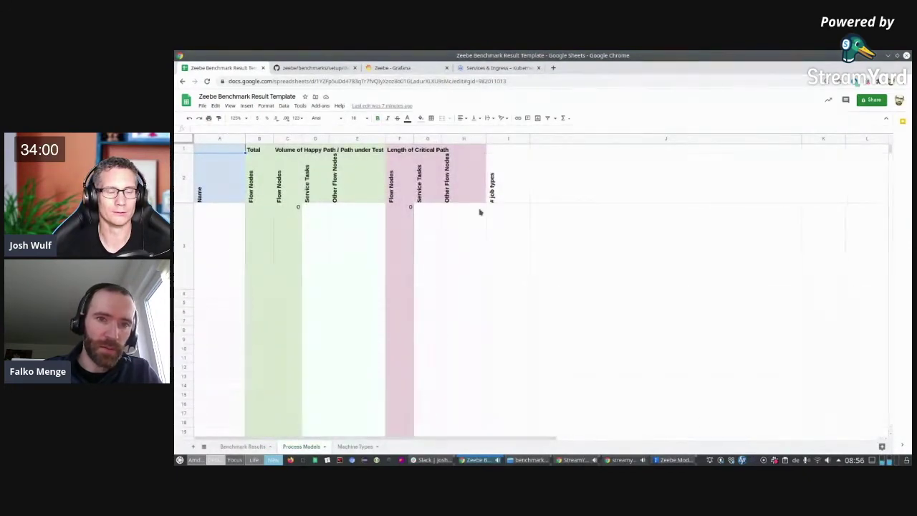
pyautogui.click(241, 447)
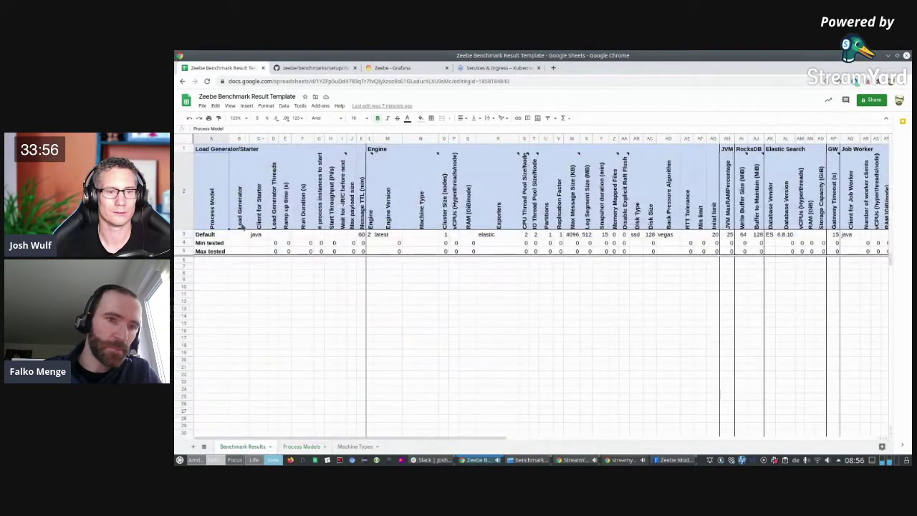
pyautogui.click(241, 244)
pyautogui.click(242, 235)
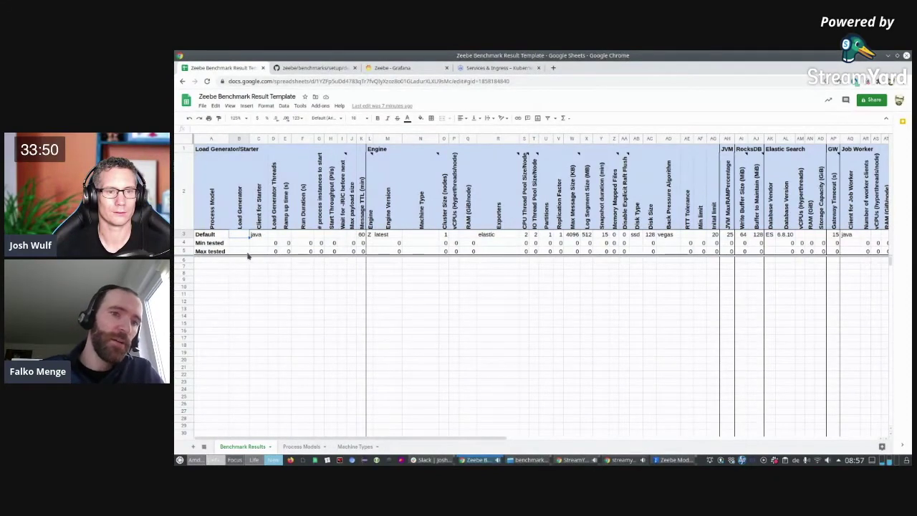
pyautogui.click(259, 236)
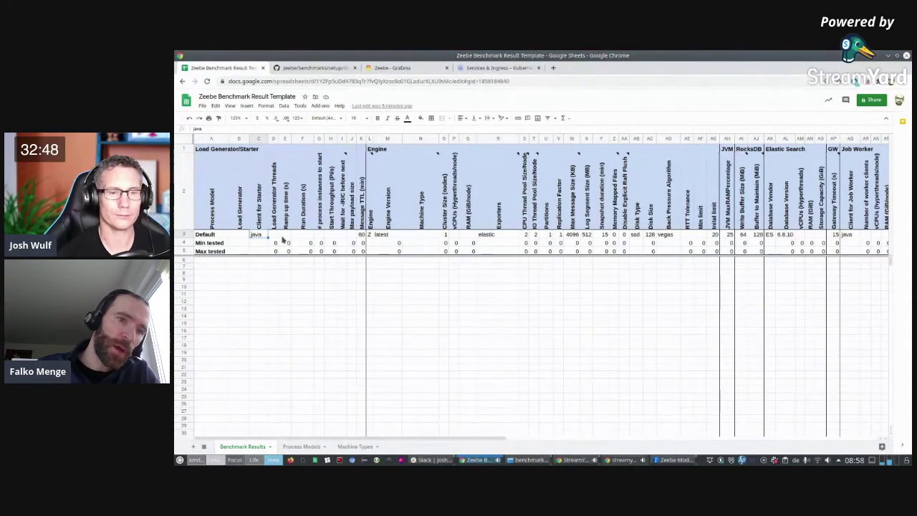
pyautogui.click(275, 236)
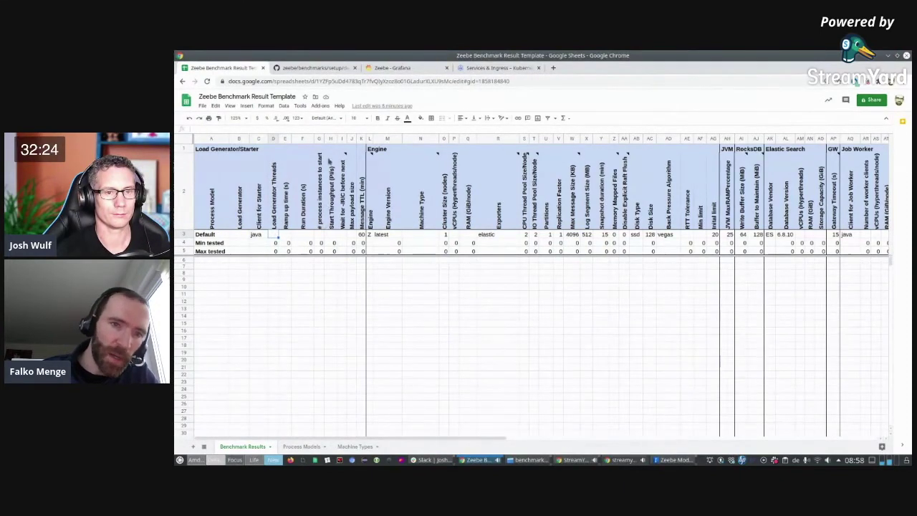
# - Read the Wait for -RIC header's waiting-options note and the Ramp up time (s) header
pyautogui.moveTo(347, 170)
pyautogui.click(345, 192)
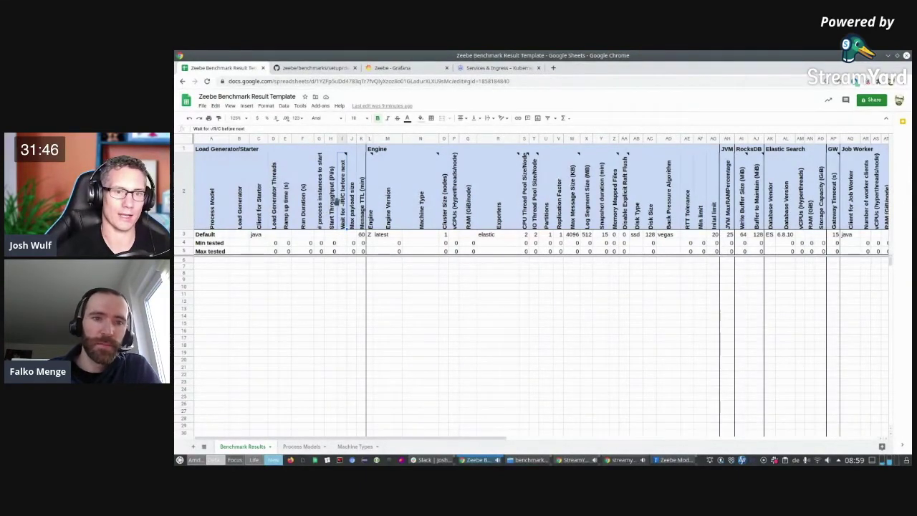
pyautogui.moveTo(342, 201)
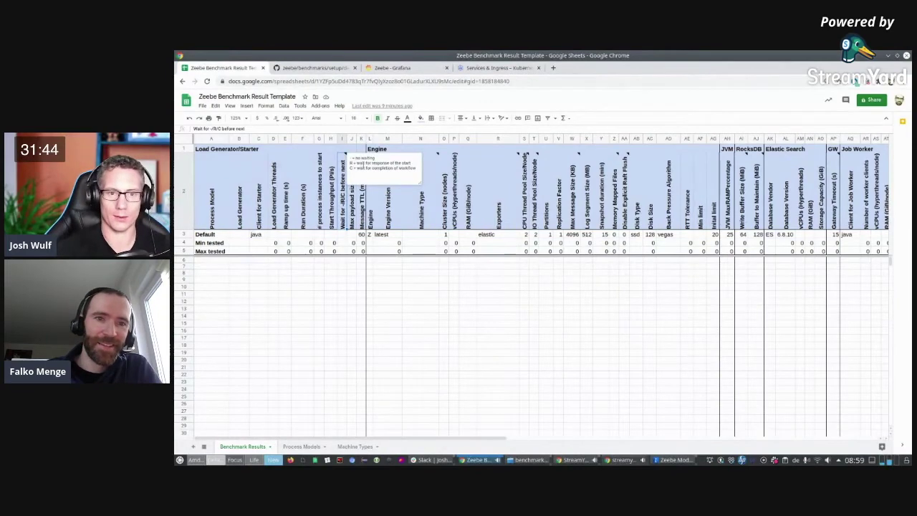
pyautogui.moveTo(417, 169); pyautogui.dragTo(346, 155)
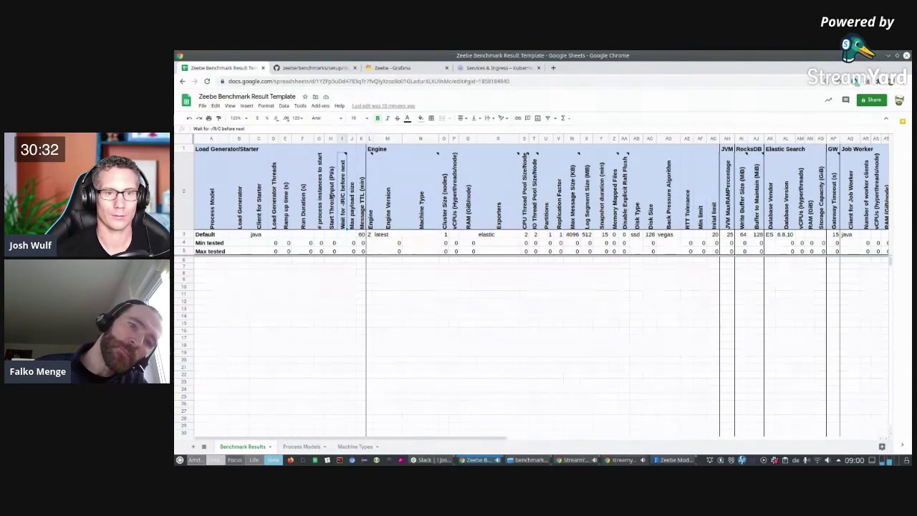
pyautogui.click(282, 203)
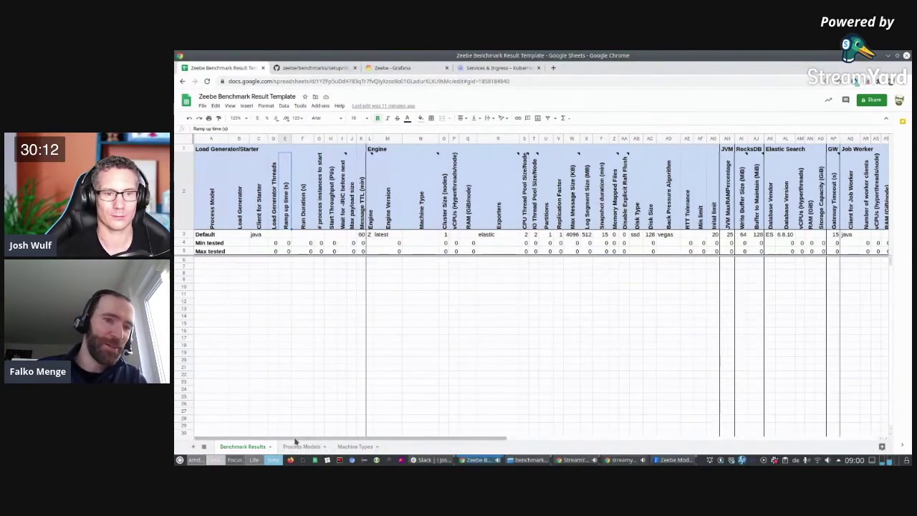
pyautogui.moveTo(295, 441); pyautogui.dragTo(255, 427)
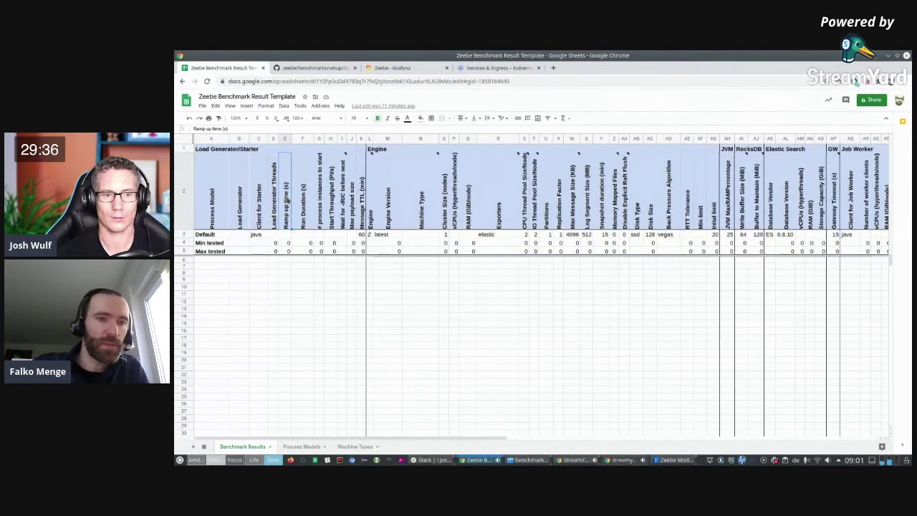
# - Inspect the Run Duration (s) and # process instances to start headers
pyautogui.click(302, 201)
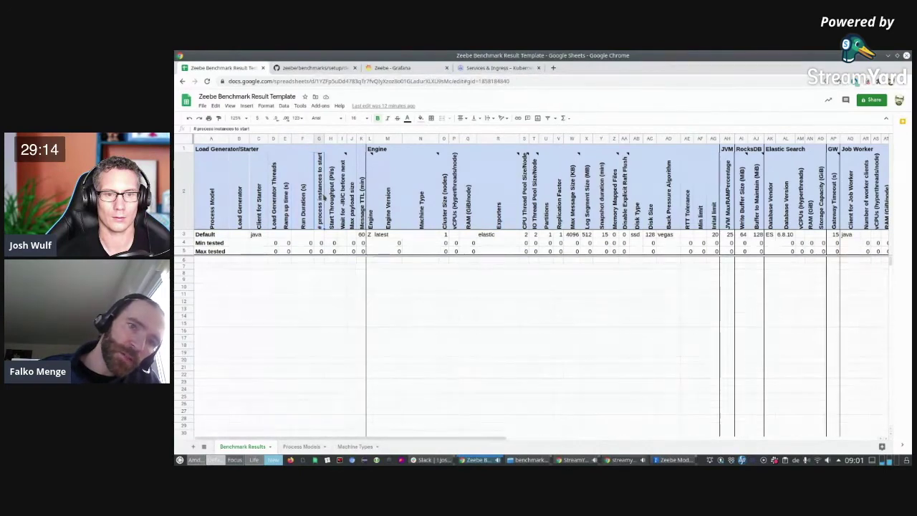
pyautogui.click(323, 199)
pyautogui.click(307, 199)
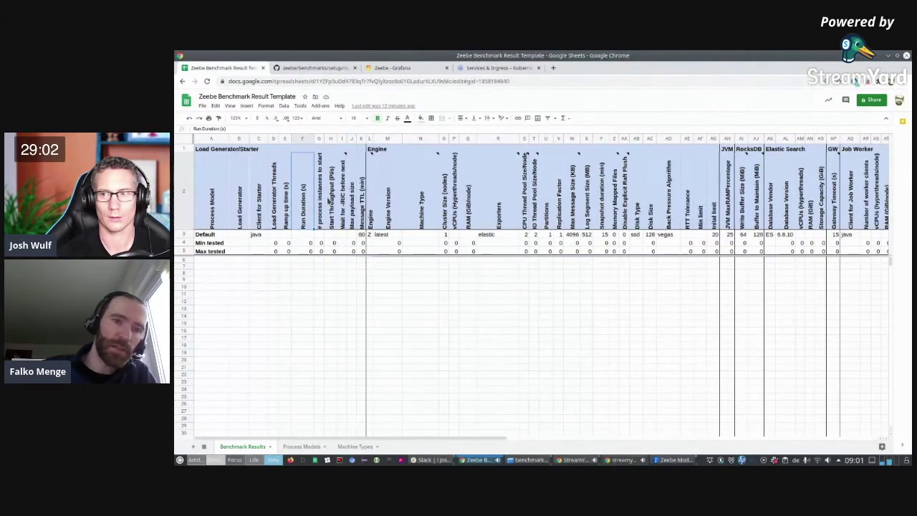
pyautogui.click(320, 192)
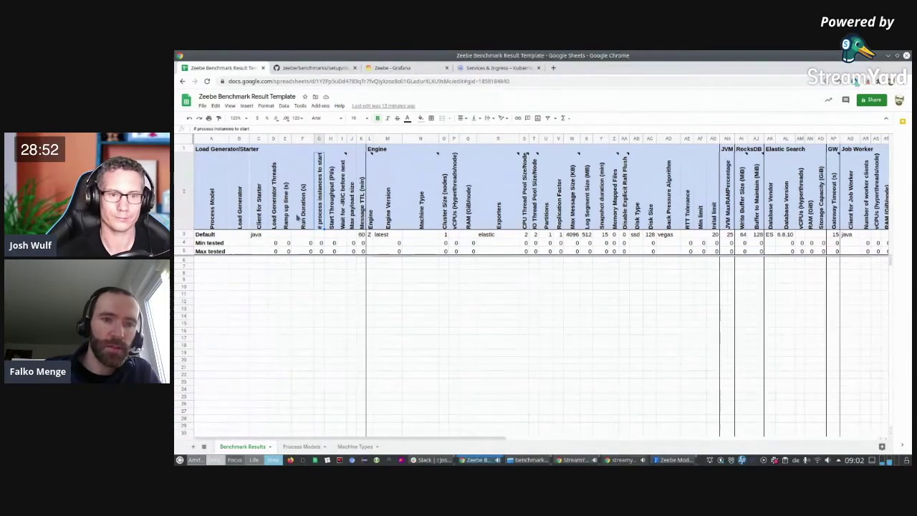
pyautogui.click(303, 190)
pyautogui.hotkey('shift', 'Right')
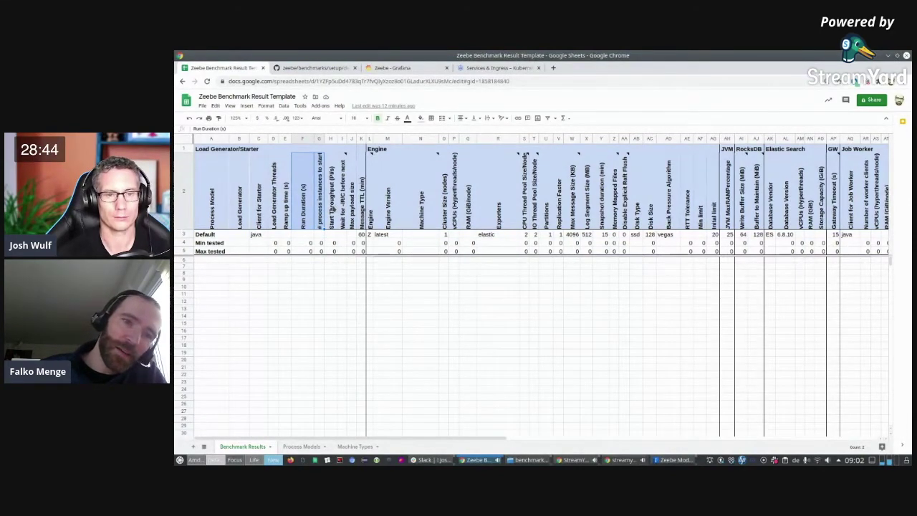
# - Inspect the Start Throughput (PI/s), Max payload size and Message TTL (min) headers
pyautogui.click(333, 200)
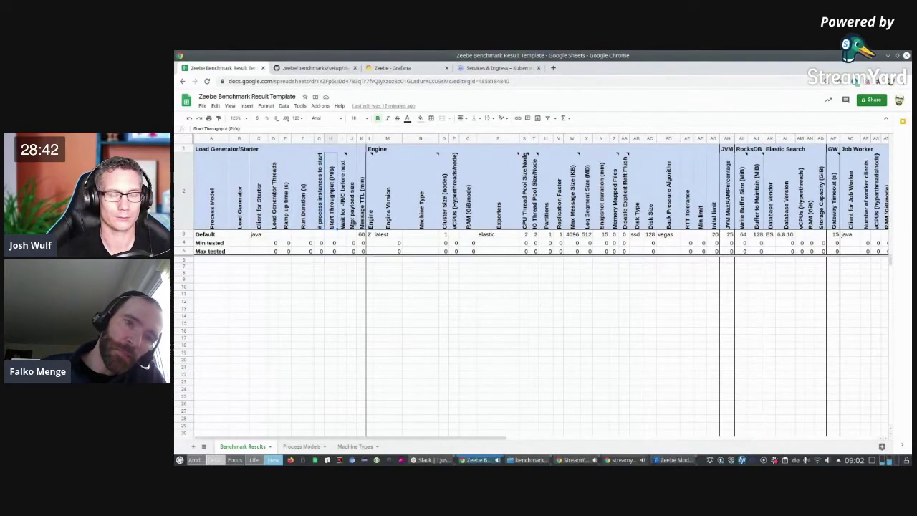
pyautogui.moveTo(344, 207)
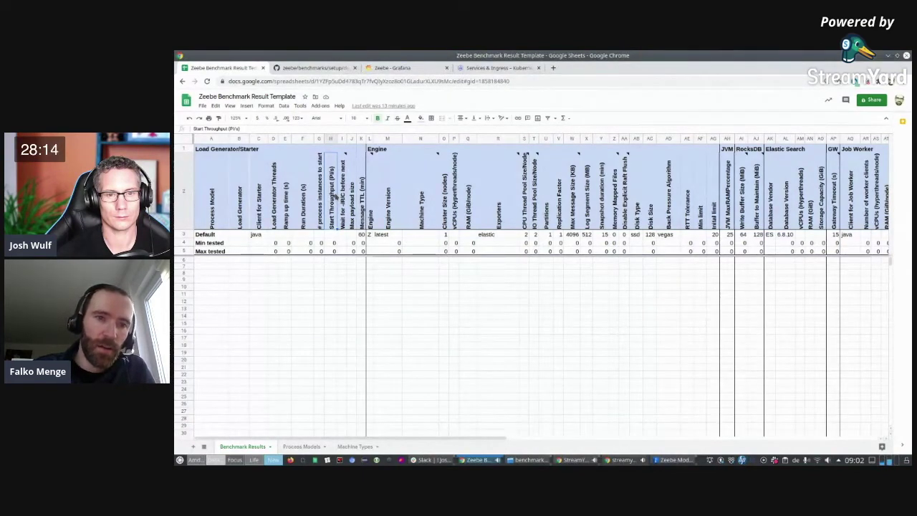
pyautogui.press('Right')
pyautogui.press('Right')
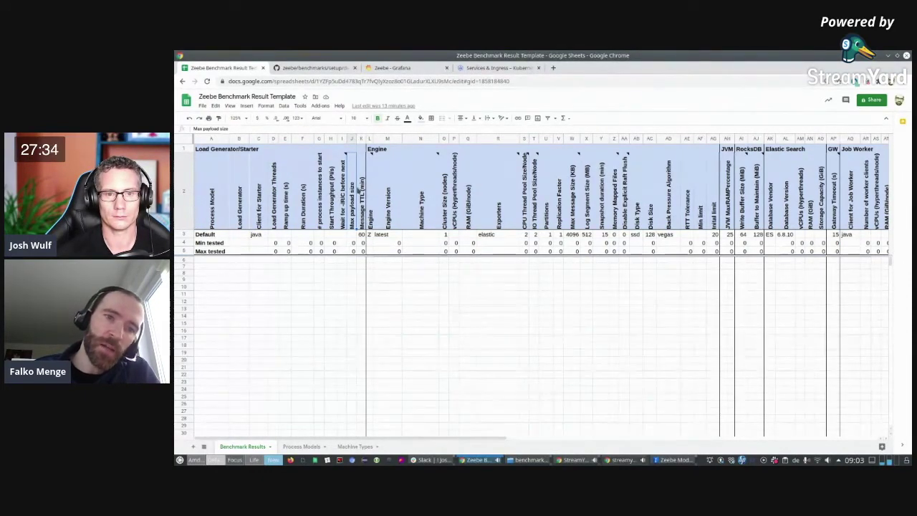
pyautogui.click(361, 201)
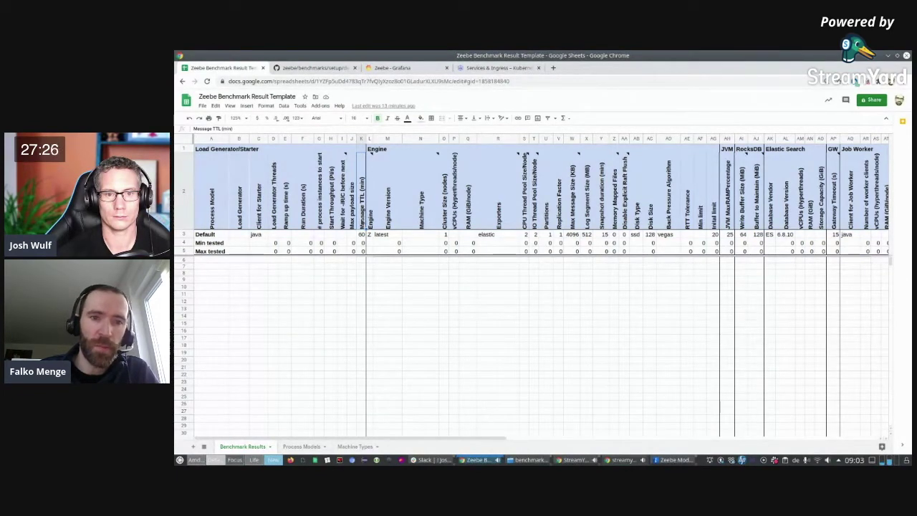
pyautogui.moveTo(364, 206)
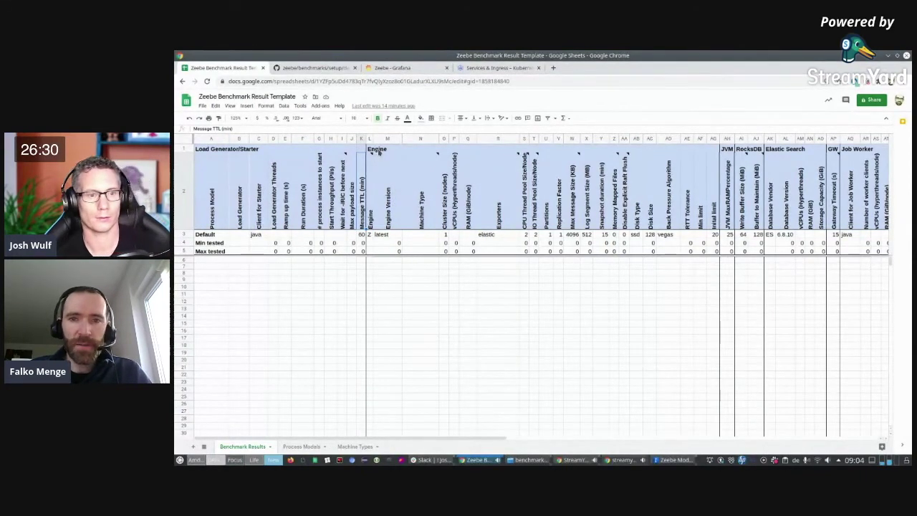
# - Select the Engine columns through Gateway Timeout and inspect the Engine Version and Machine Type headers
pyautogui.moveTo(378, 152); pyautogui.dragTo(718, 256)
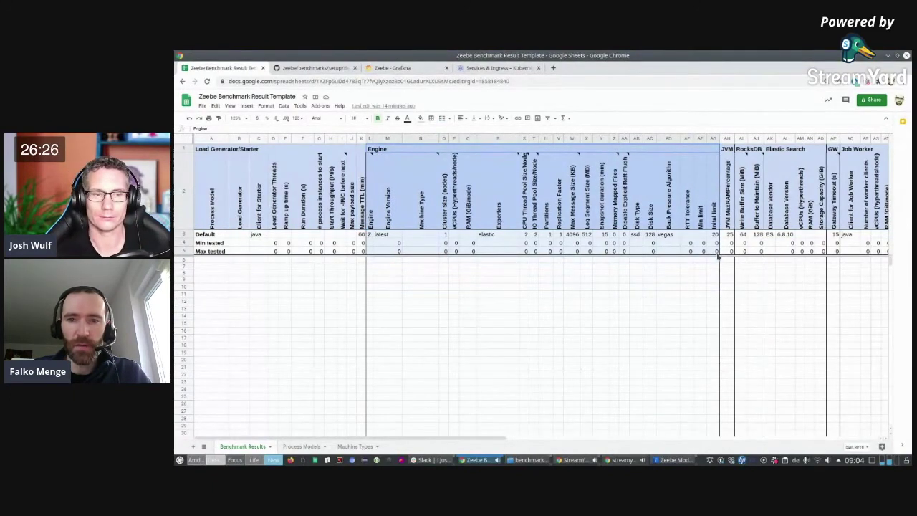
pyautogui.moveTo(717, 256); pyautogui.dragTo(837, 251)
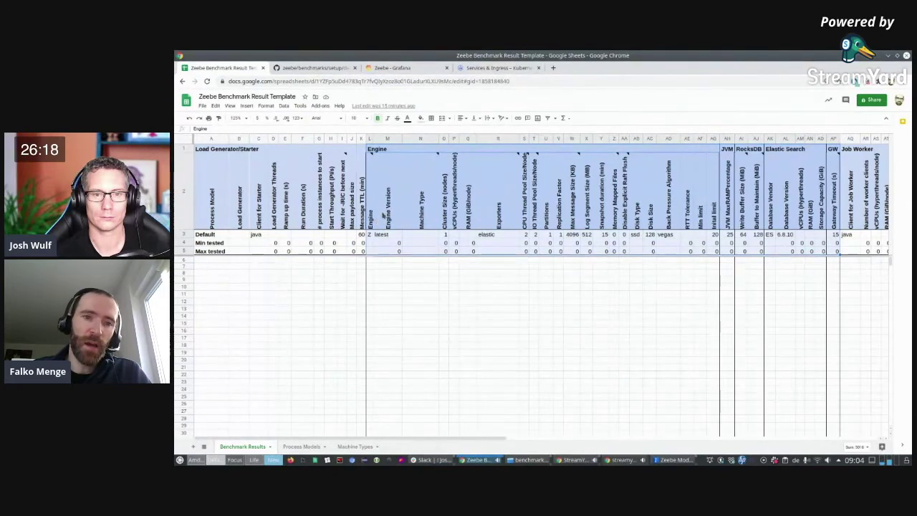
pyautogui.click(385, 215)
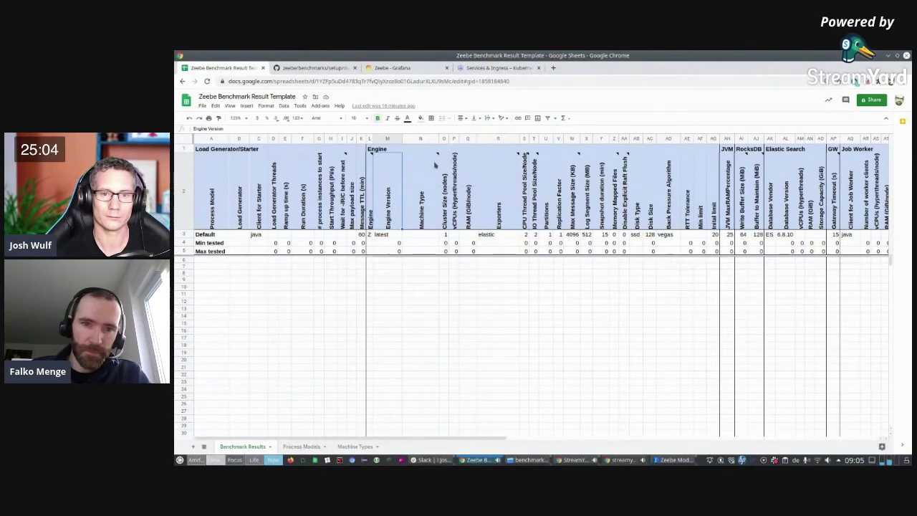
pyautogui.write('d')
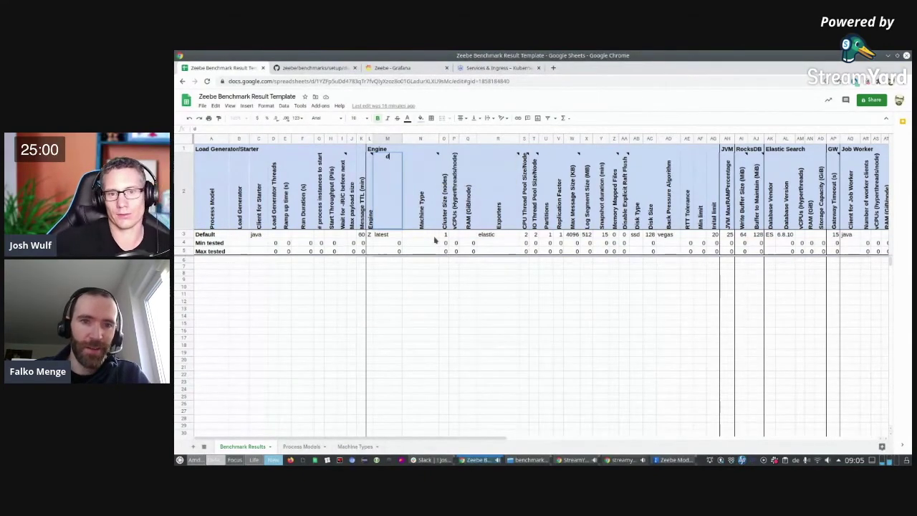
pyautogui.press('Escape')
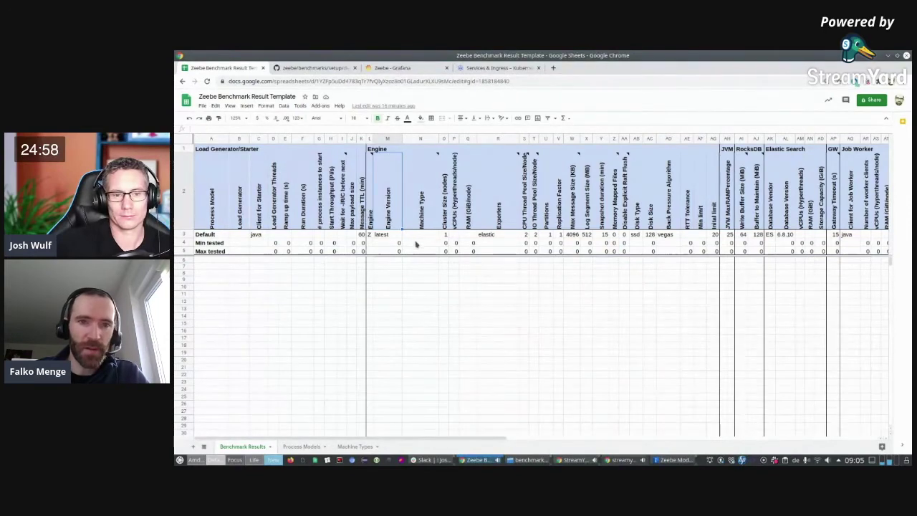
pyautogui.click(427, 225)
pyautogui.moveTo(438, 195)
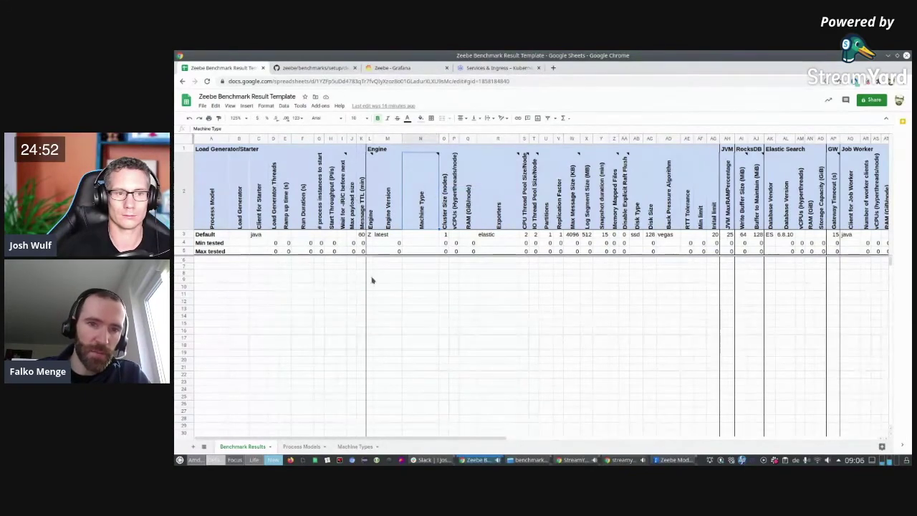
# - On Machine Types, allow IMPORTRANGE access and check n1-standard-16's €109.26 preemptible price
pyautogui.click(348, 447)
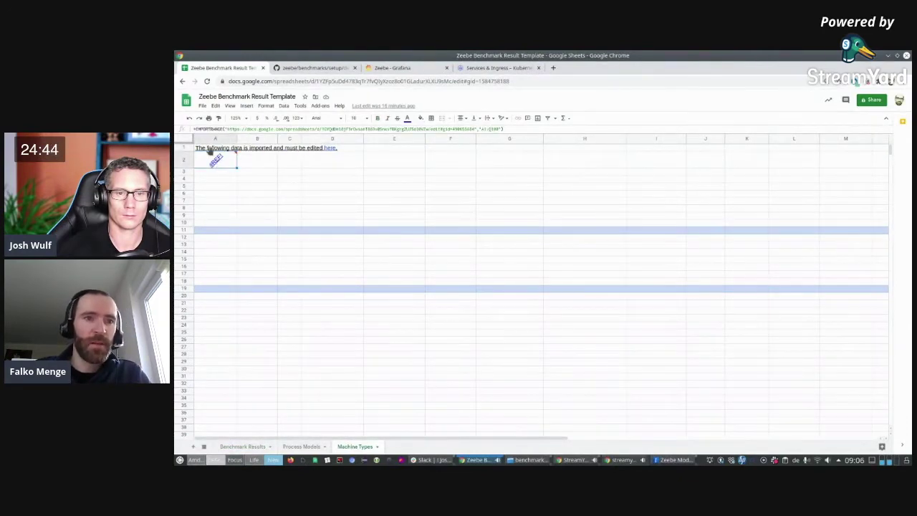
pyautogui.click(252, 164)
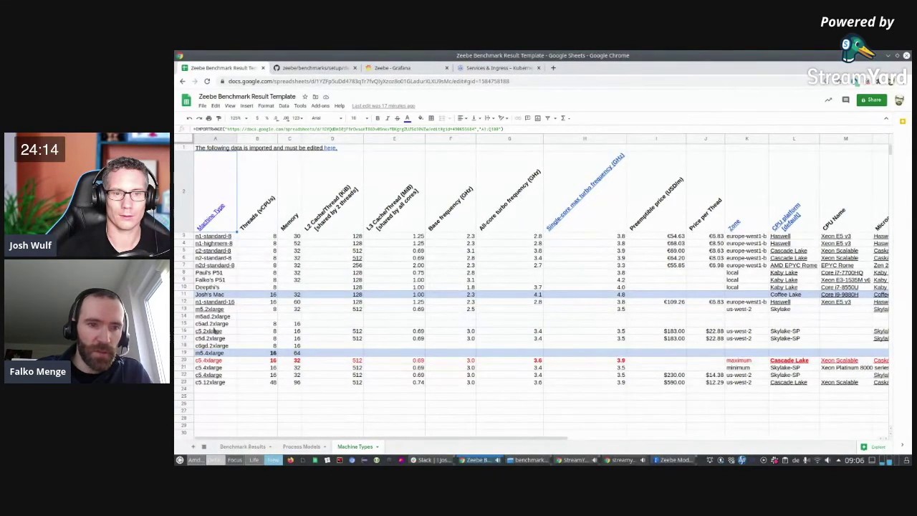
pyautogui.click(233, 302)
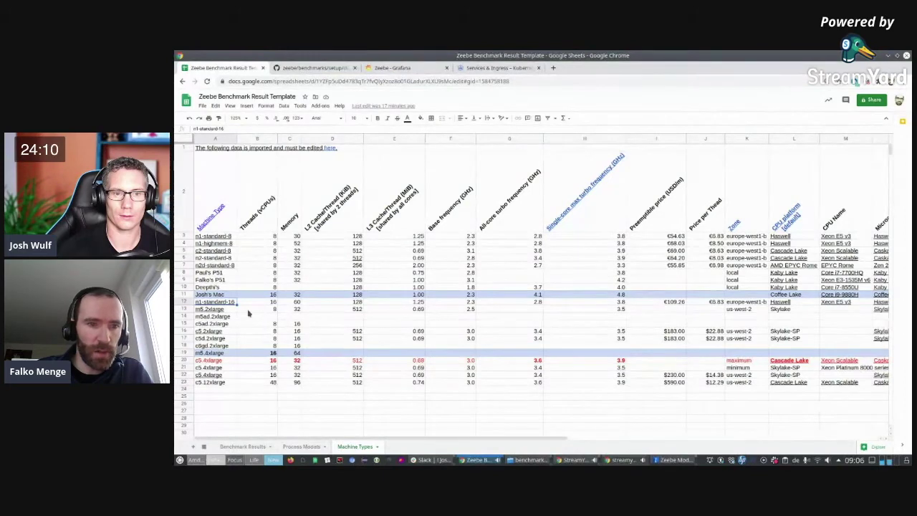
pyautogui.moveTo(201, 310)
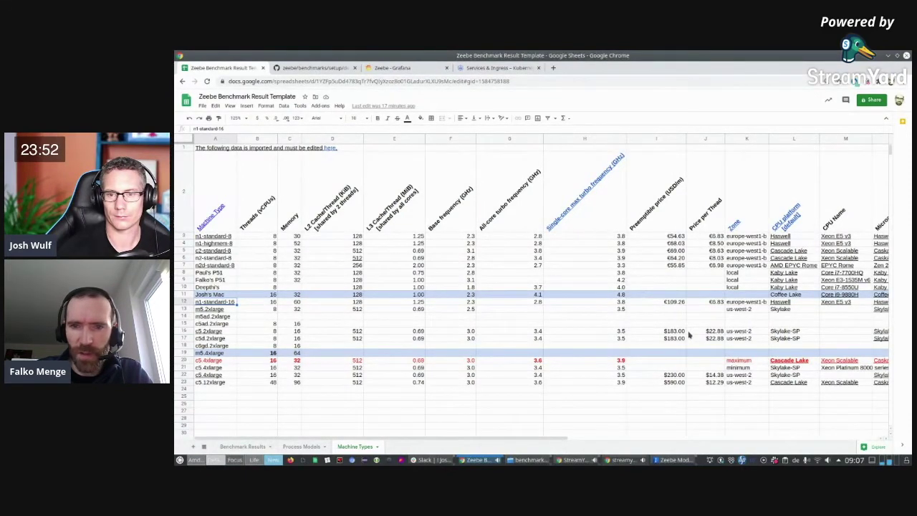
pyautogui.click(684, 303)
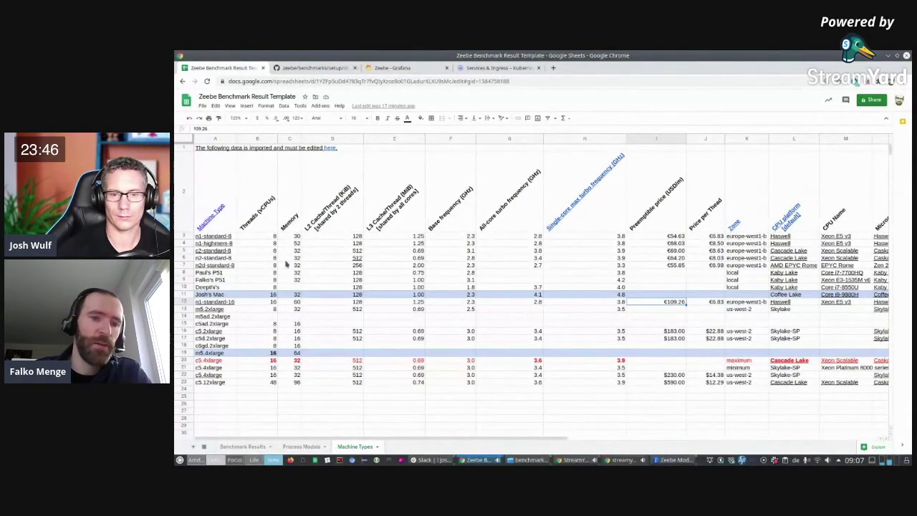
# - Back on Benchmark Results, review the Machine Type, Cluster Size (nodes), vCPUs and RAM (GiB/node) headers
pyautogui.click(258, 446)
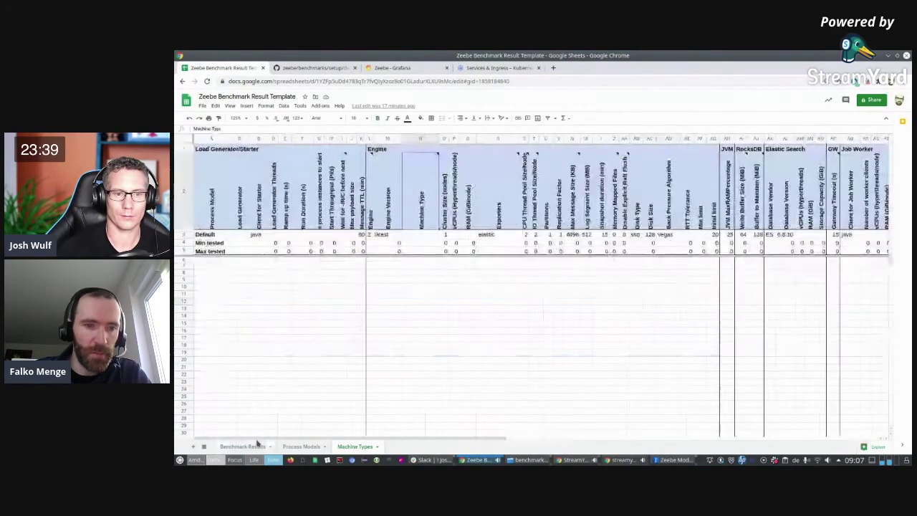
pyautogui.click(428, 236)
pyautogui.press('Down')
pyautogui.press('Down')
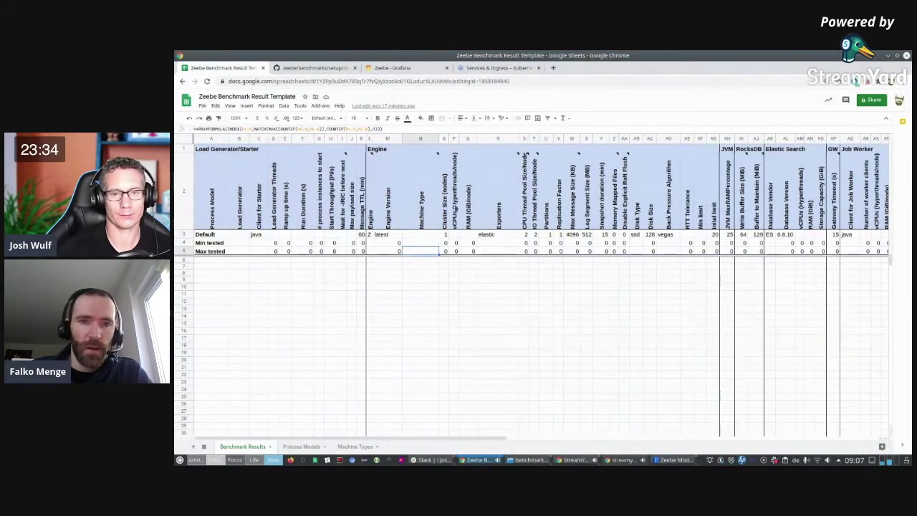
pyautogui.click(445, 204)
pyautogui.moveTo(510, 206)
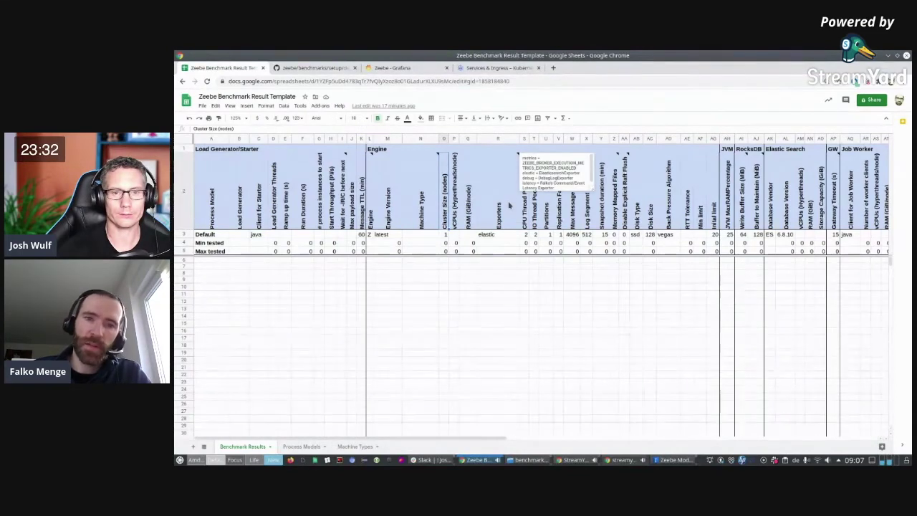
pyautogui.moveTo(531, 223)
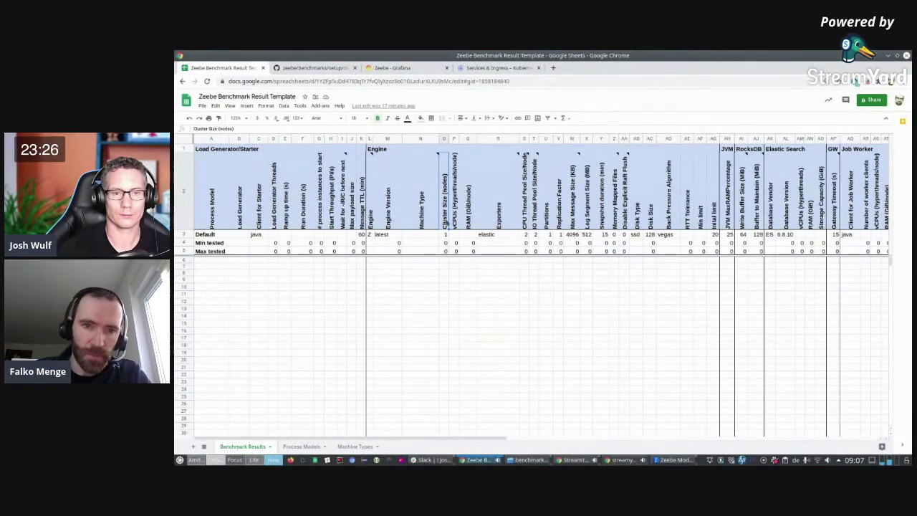
pyautogui.click(457, 219)
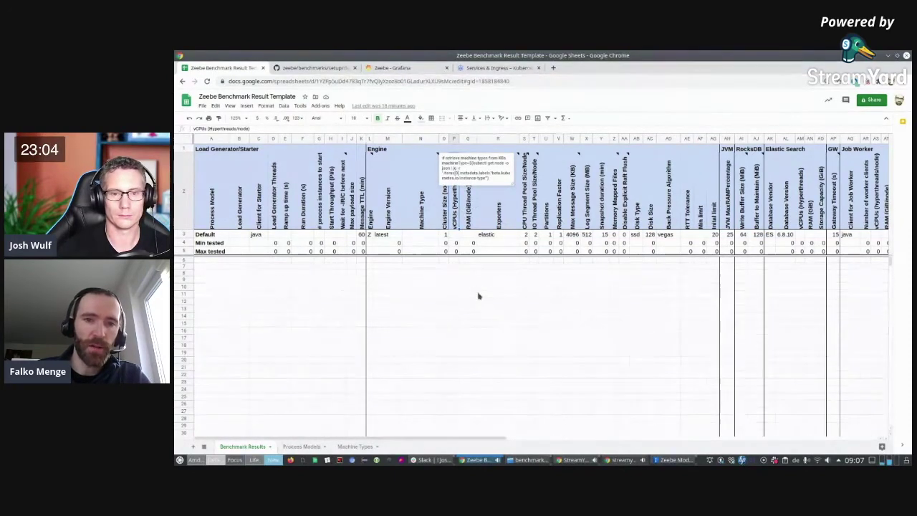
pyautogui.click(469, 211)
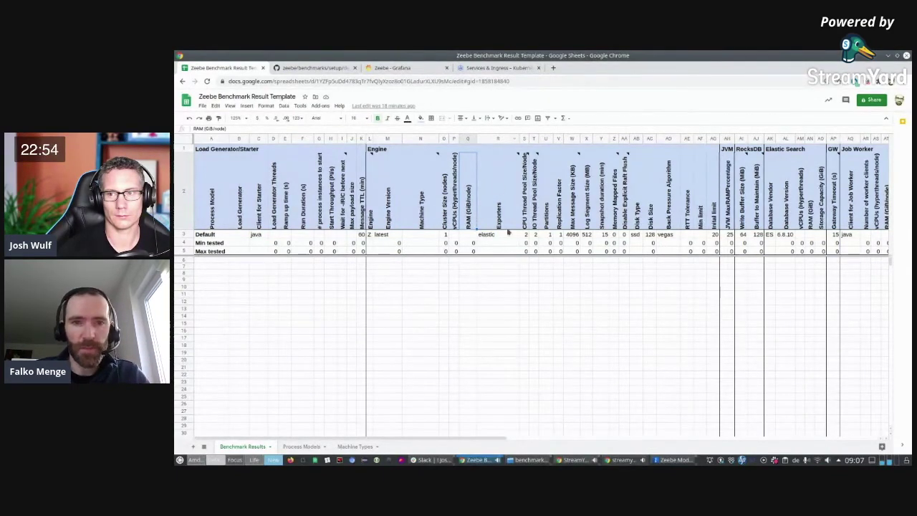
pyautogui.click(454, 163)
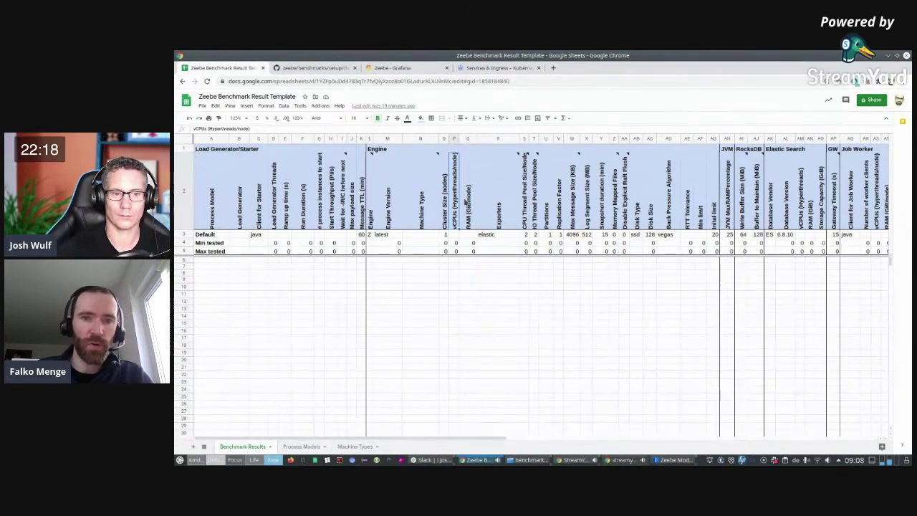
pyautogui.moveTo(484, 207)
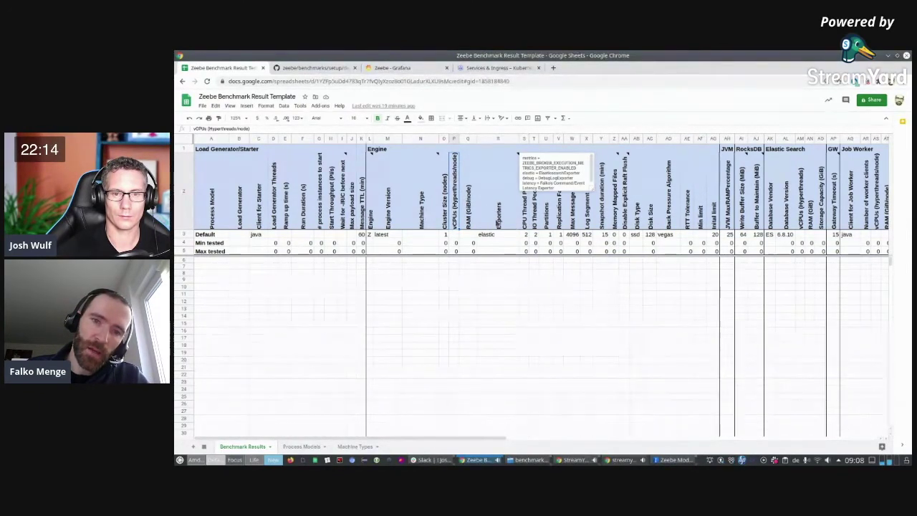
pyautogui.click(498, 208)
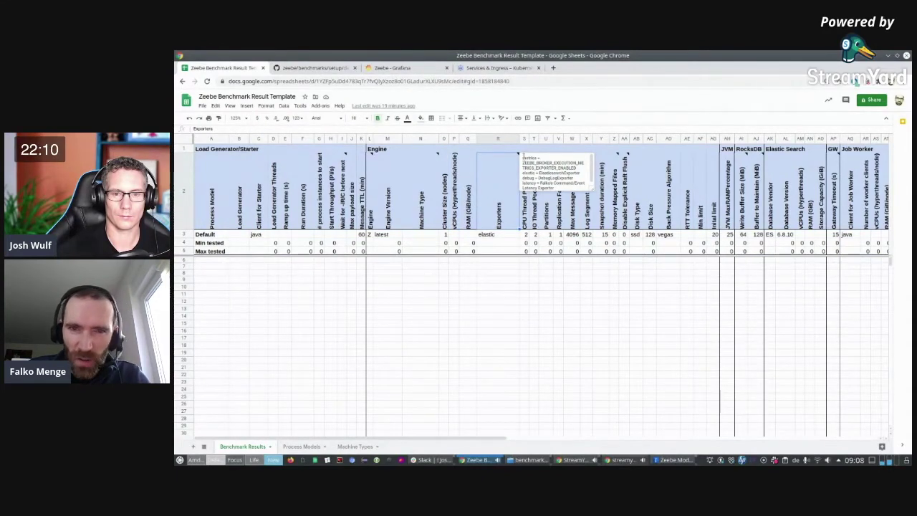
pyautogui.moveTo(523, 156); pyautogui.dragTo(560, 194)
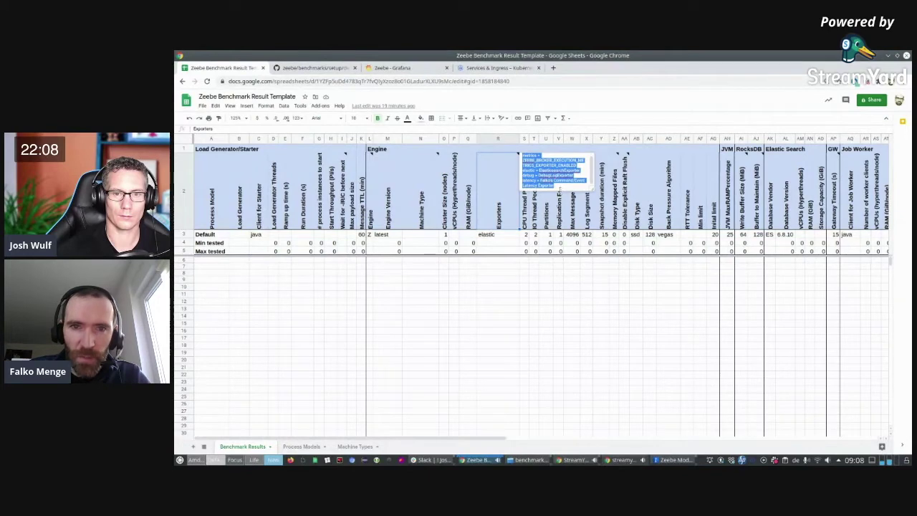
pyautogui.click(555, 185)
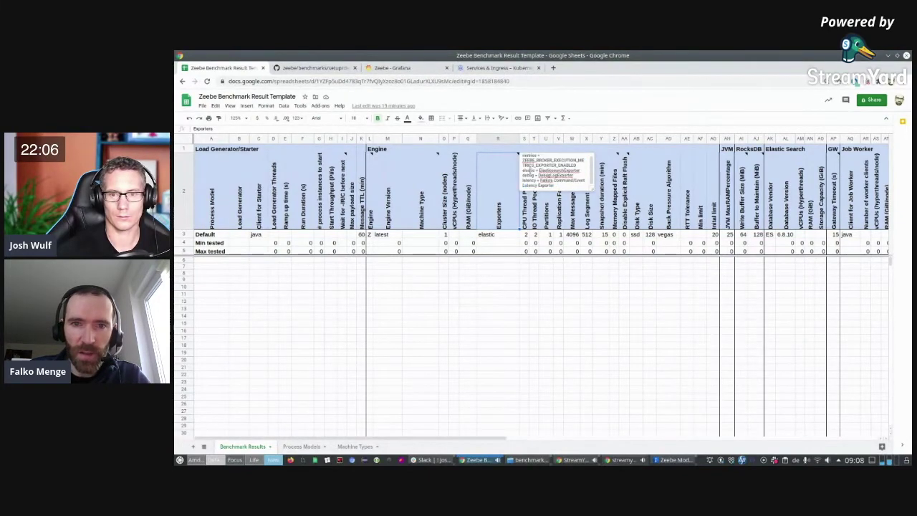
pyautogui.doubleClick(528, 180)
pyautogui.click(531, 180)
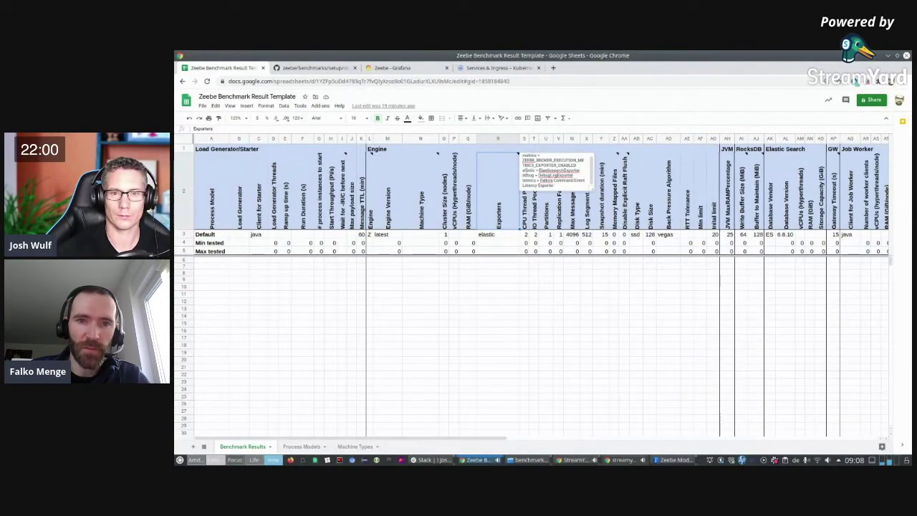
pyautogui.doubleClick(528, 170)
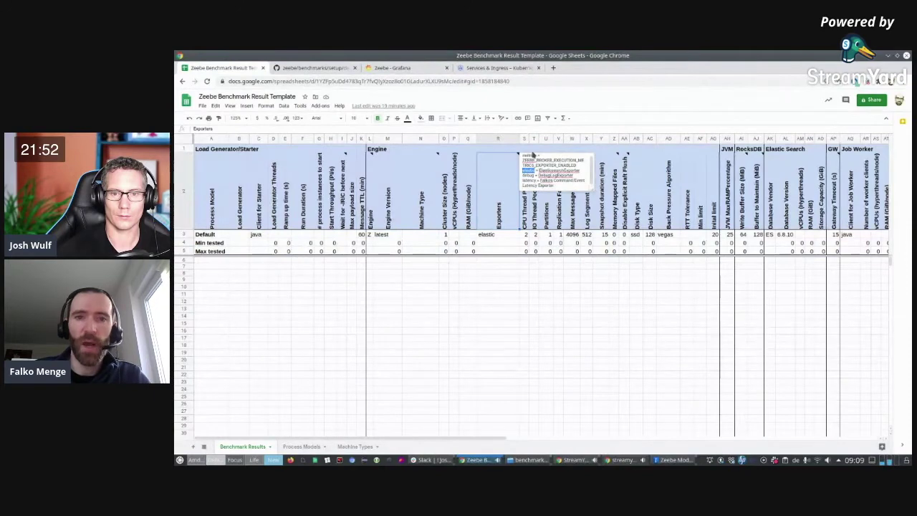
pyautogui.click(527, 174)
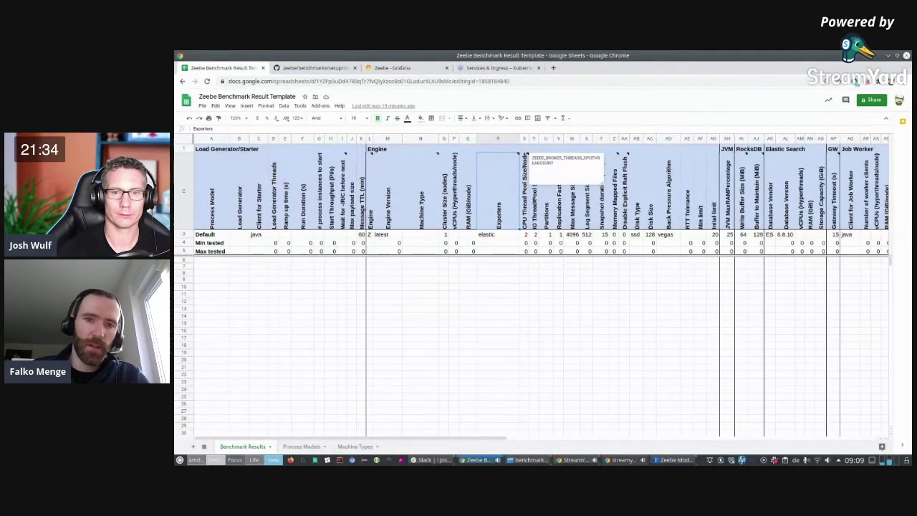
pyautogui.click(525, 201)
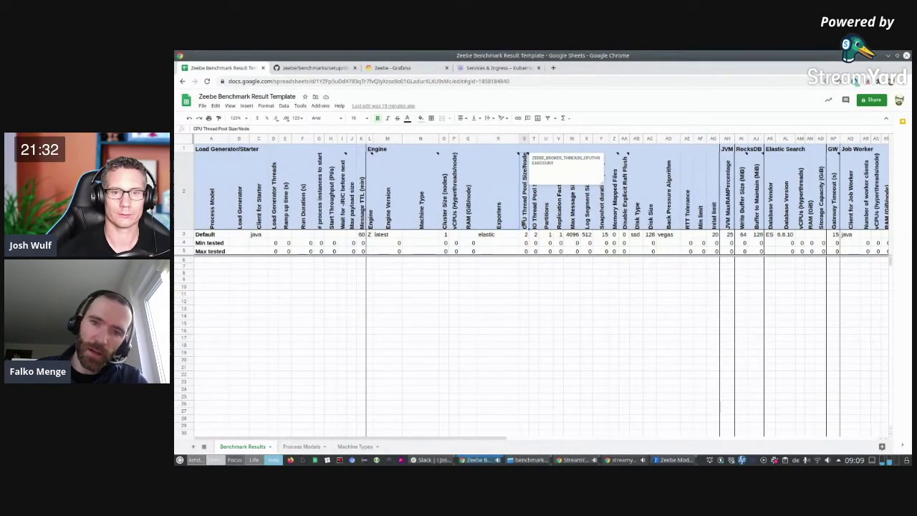
pyautogui.click(535, 202)
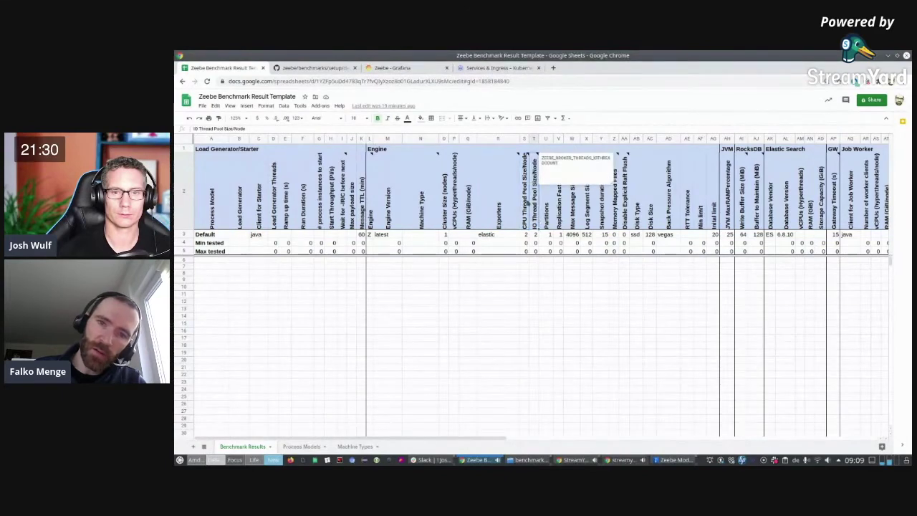
pyautogui.click(525, 208)
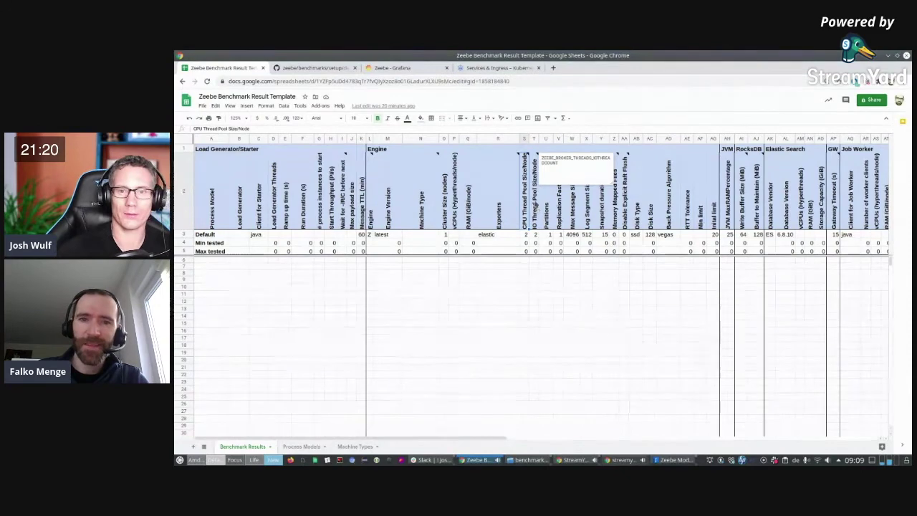
pyautogui.click(536, 166)
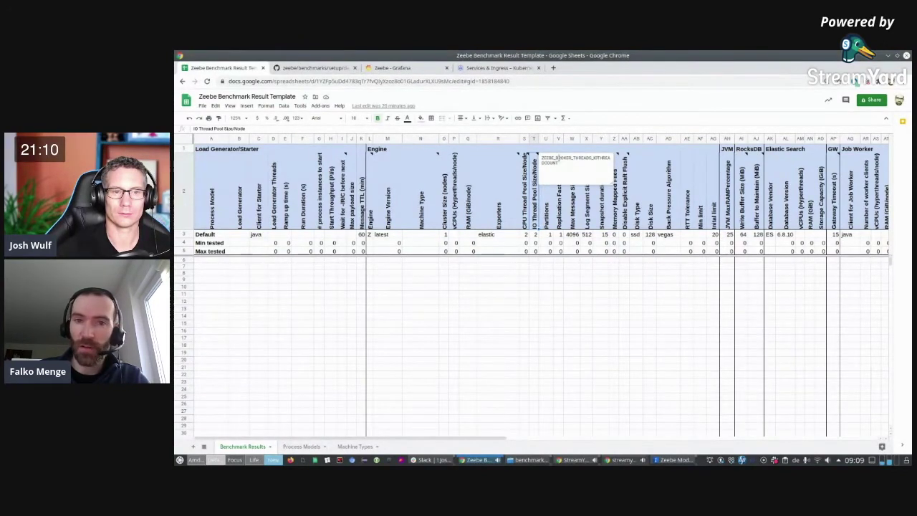
pyautogui.click(547, 208)
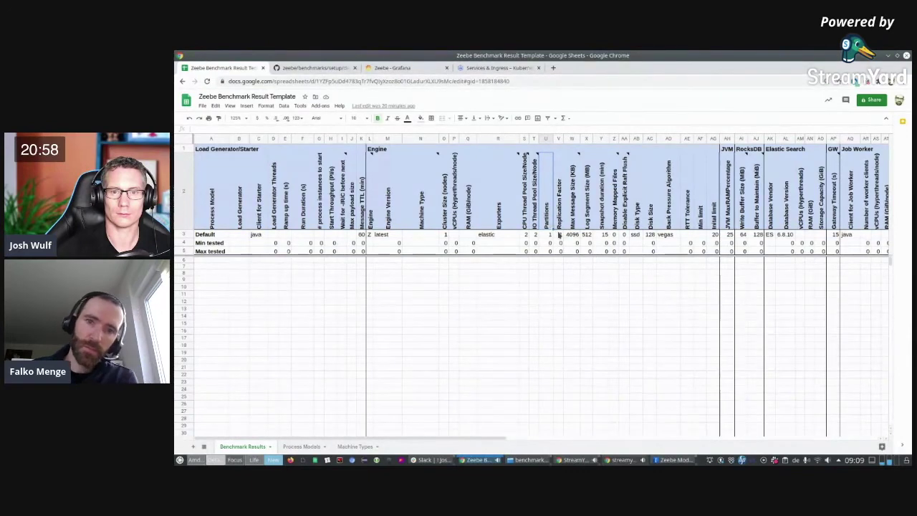
pyautogui.click(535, 215)
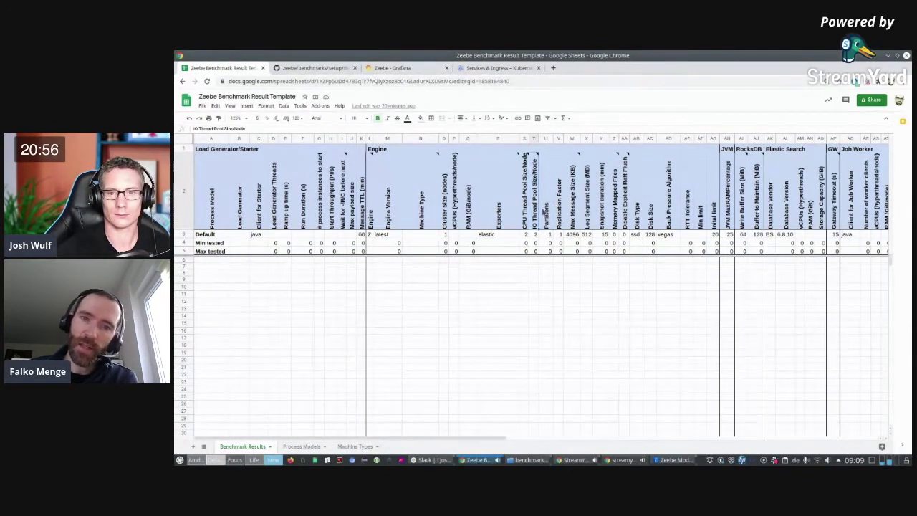
pyautogui.press('Right')
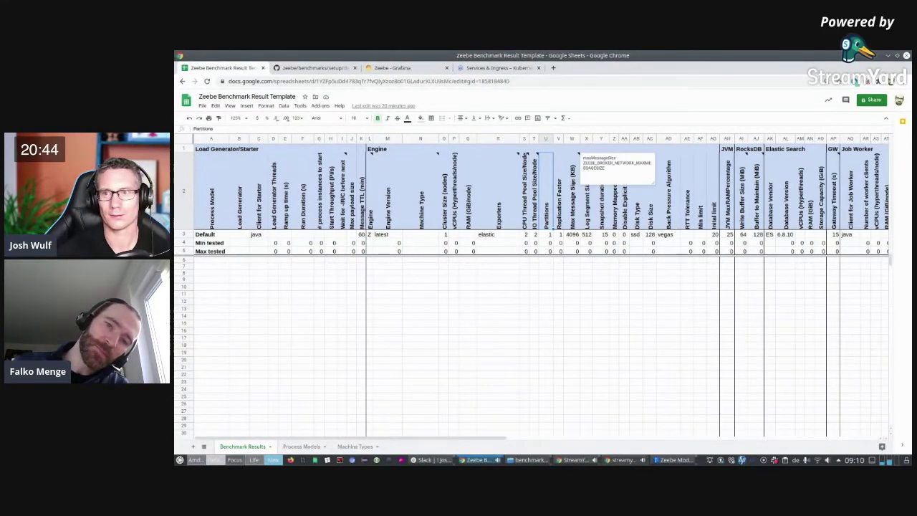
pyautogui.click(559, 190)
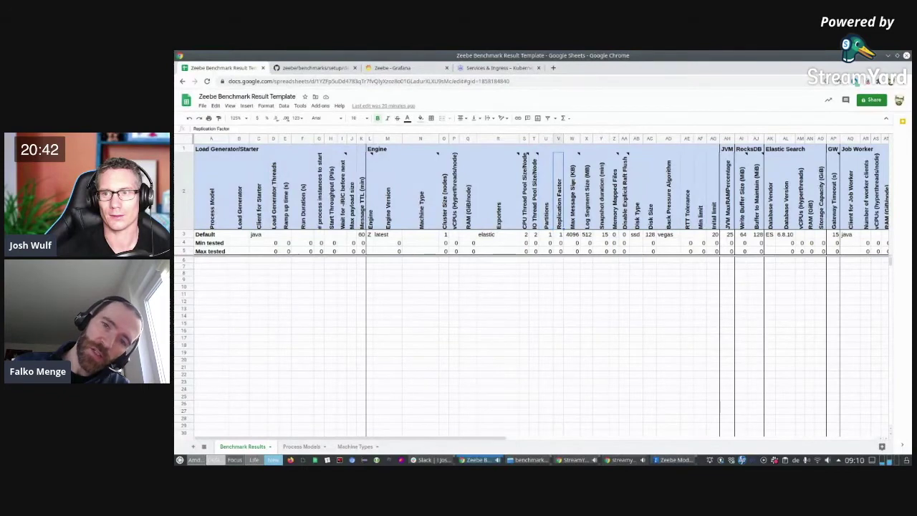
pyautogui.moveTo(618, 164)
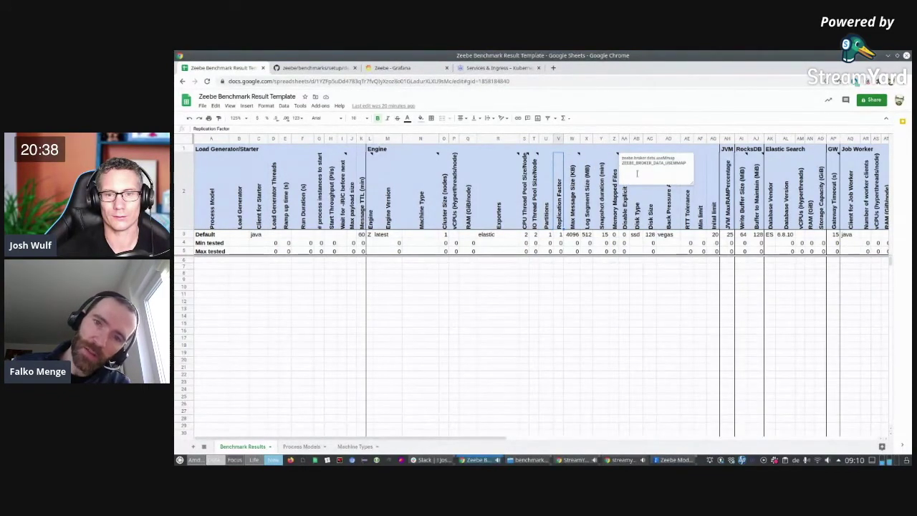
pyautogui.click(573, 208)
pyautogui.press('Right')
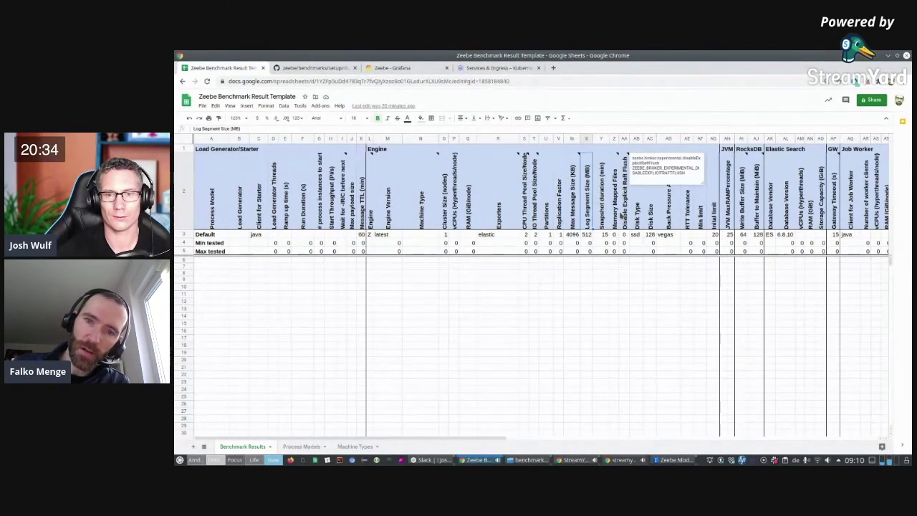
pyautogui.press('Right')
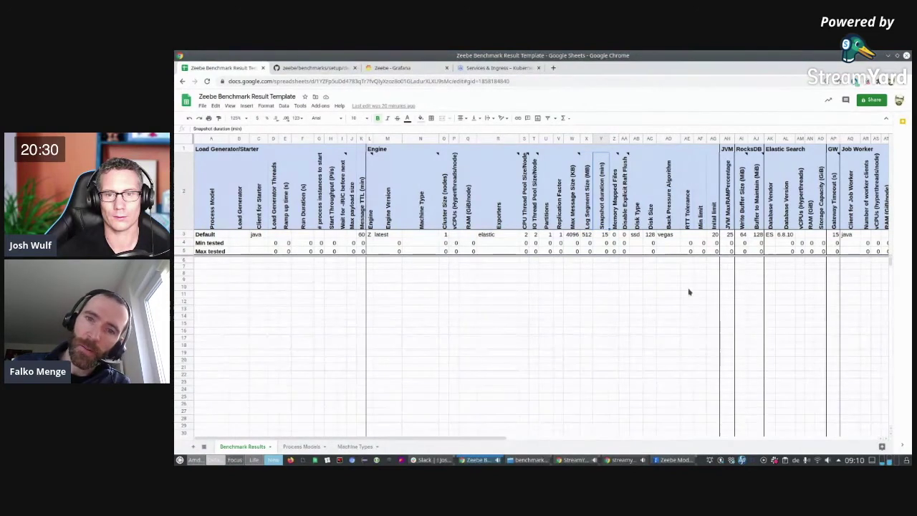
pyautogui.press('Right')
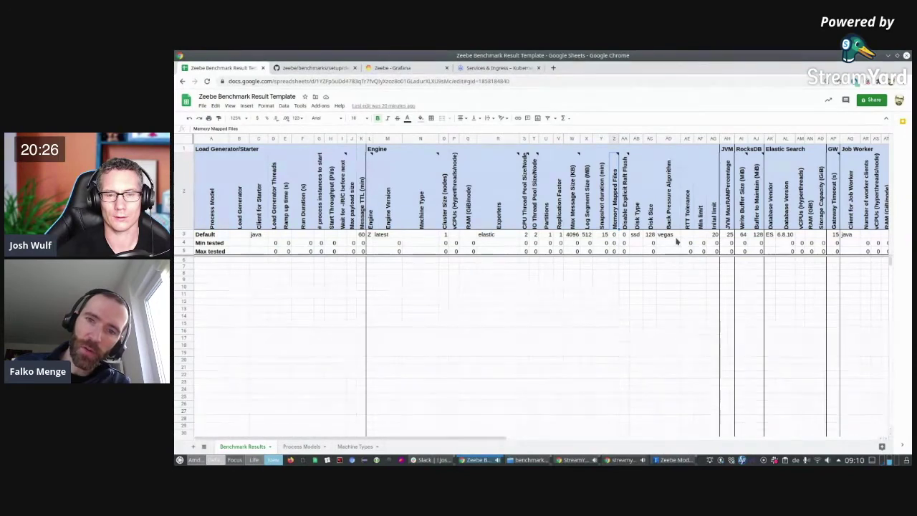
pyautogui.press('Right')
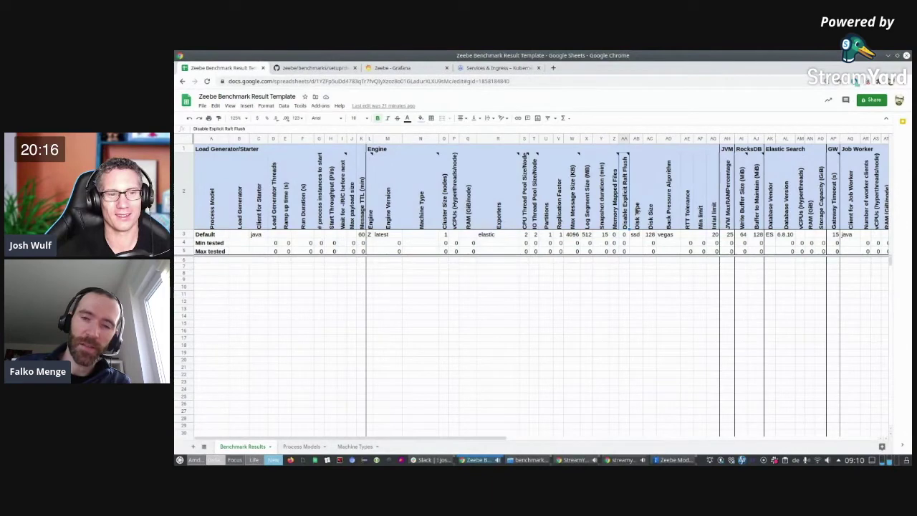
pyautogui.press('Left')
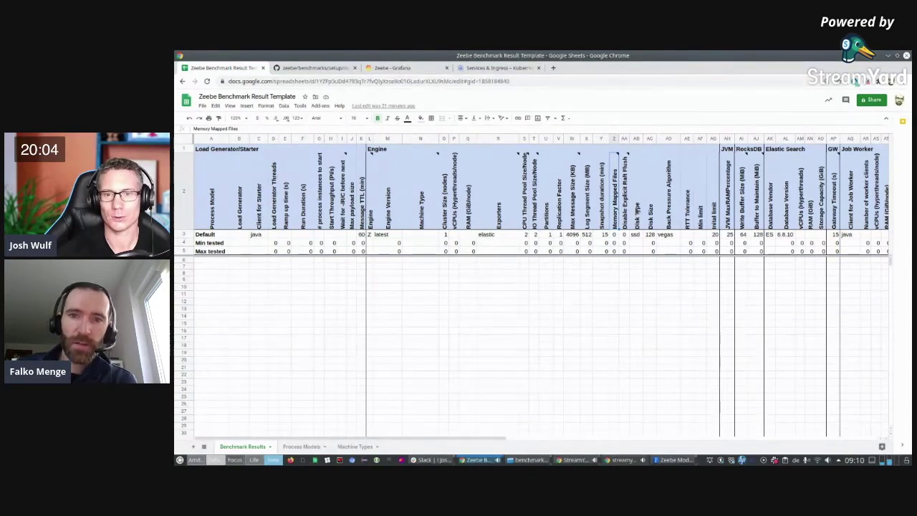
pyautogui.press('Right')
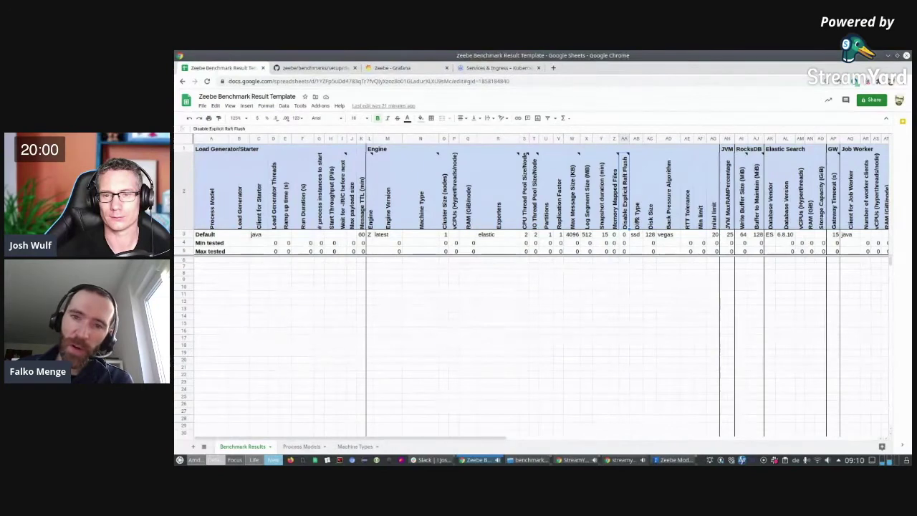
pyautogui.moveTo(626, 185)
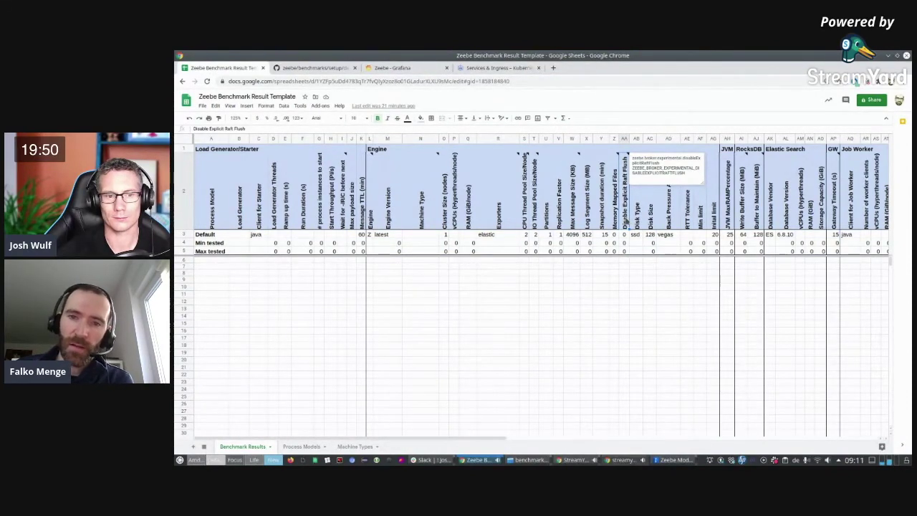
pyautogui.press('Right')
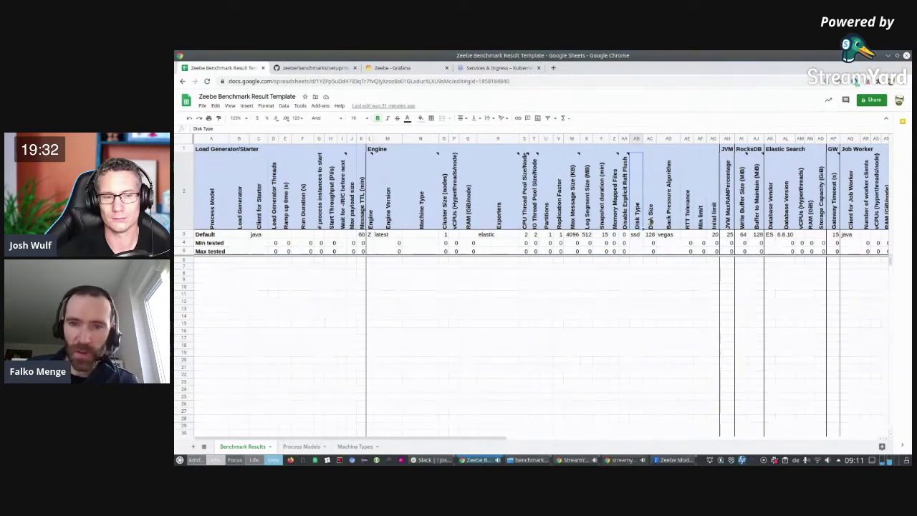
pyautogui.click(651, 222)
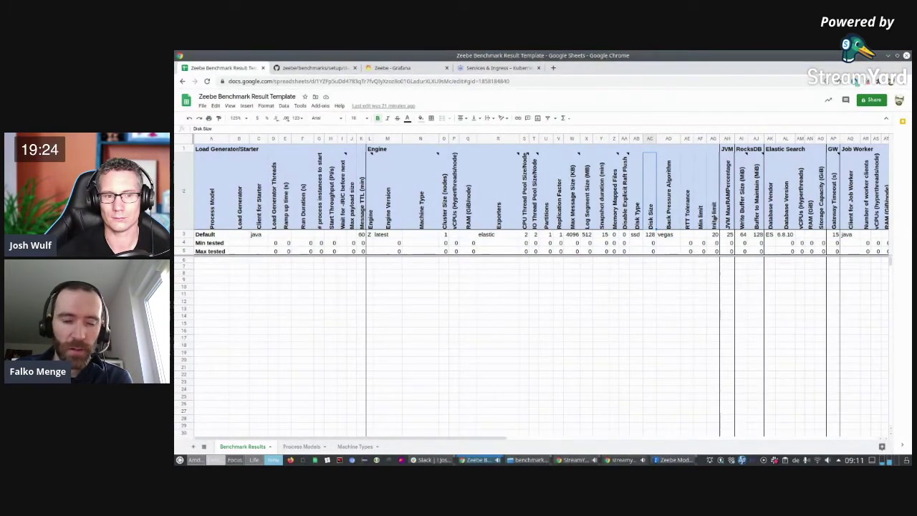
pyautogui.click(650, 235)
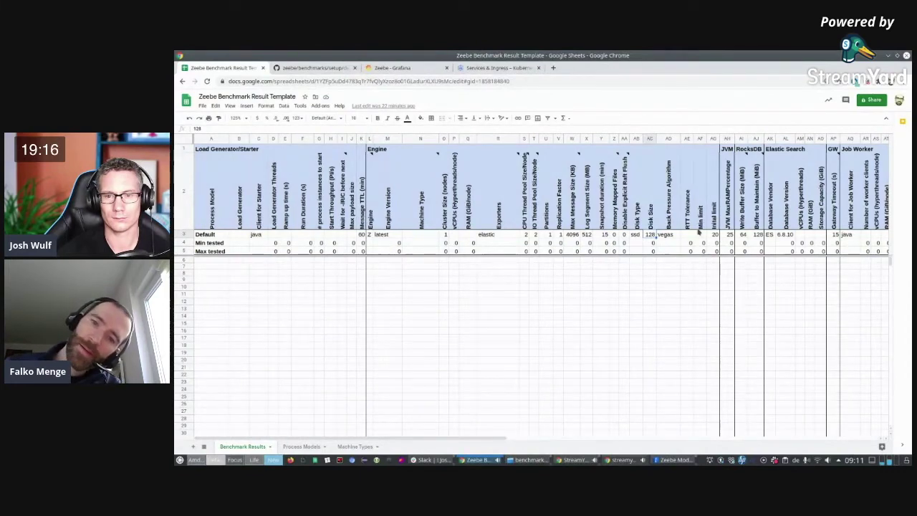
pyautogui.press('Right')
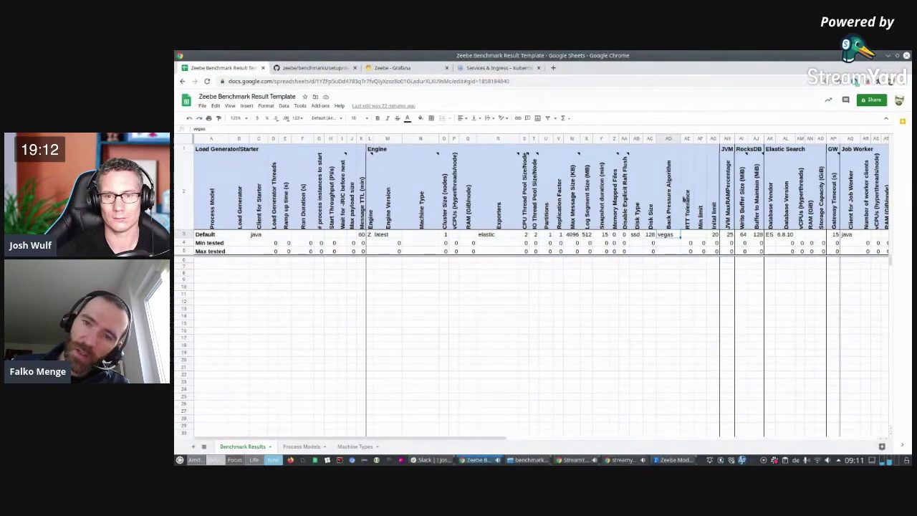
pyautogui.press('Right')
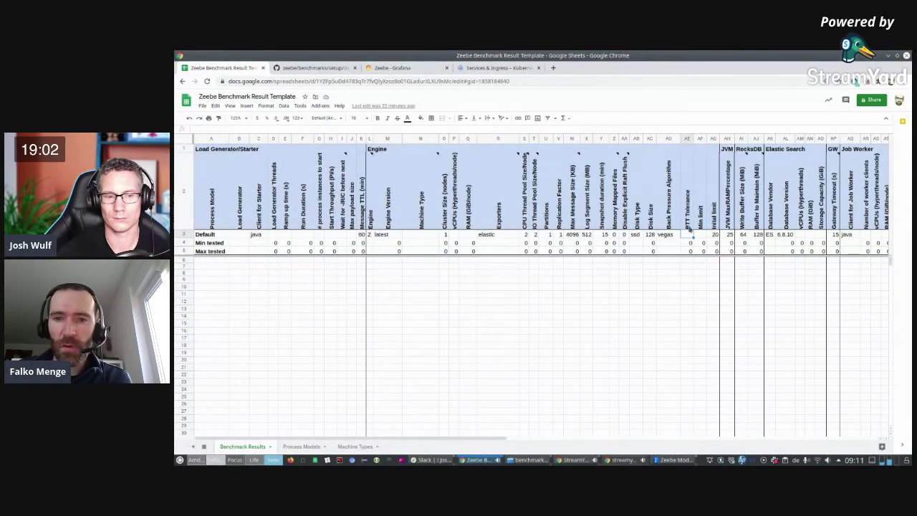
pyautogui.click(700, 234)
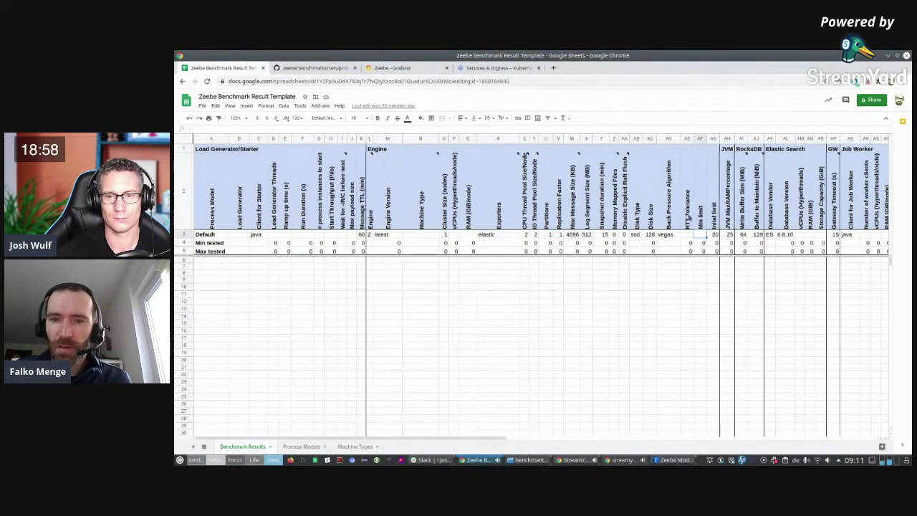
pyautogui.press('Right')
pyautogui.press('Right')
pyautogui.press('Right')
pyautogui.press('Left')
pyautogui.press('Left')
pyautogui.moveTo(757, 220)
pyautogui.press('Right')
pyautogui.moveTo(747, 182)
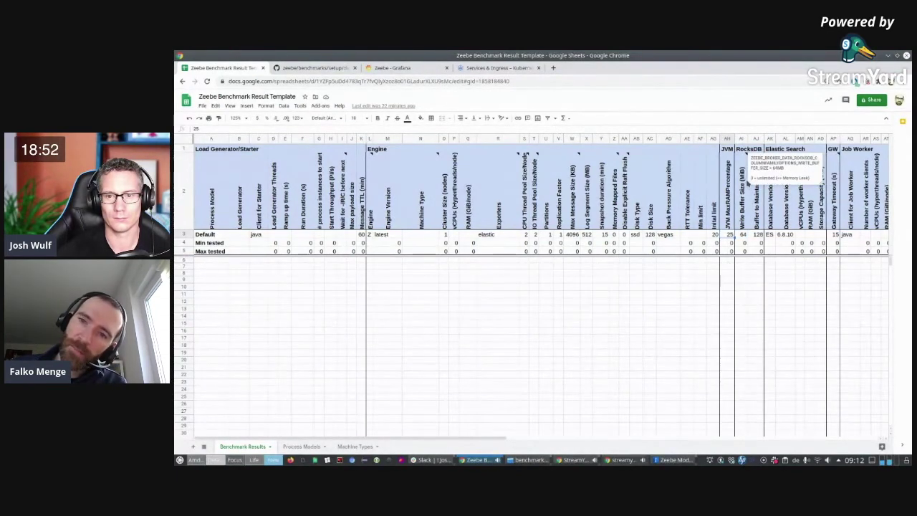
pyautogui.press('Up')
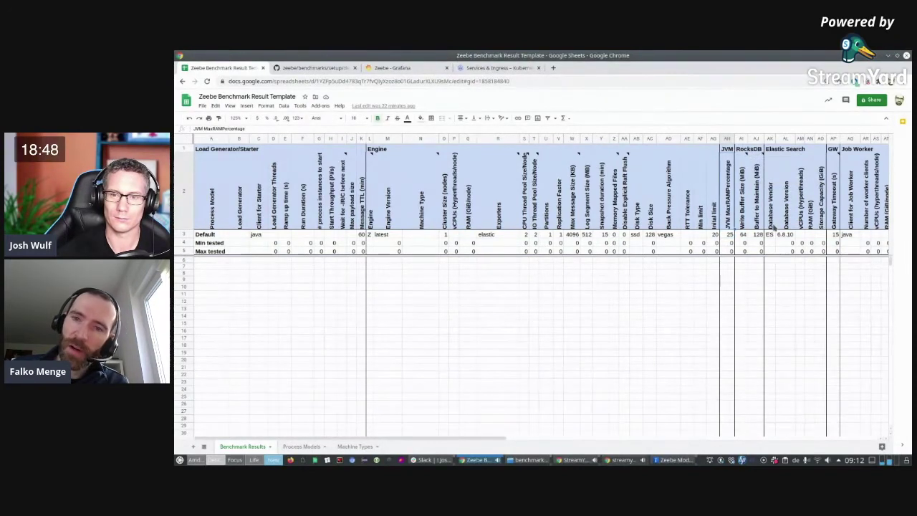
pyautogui.press('Down')
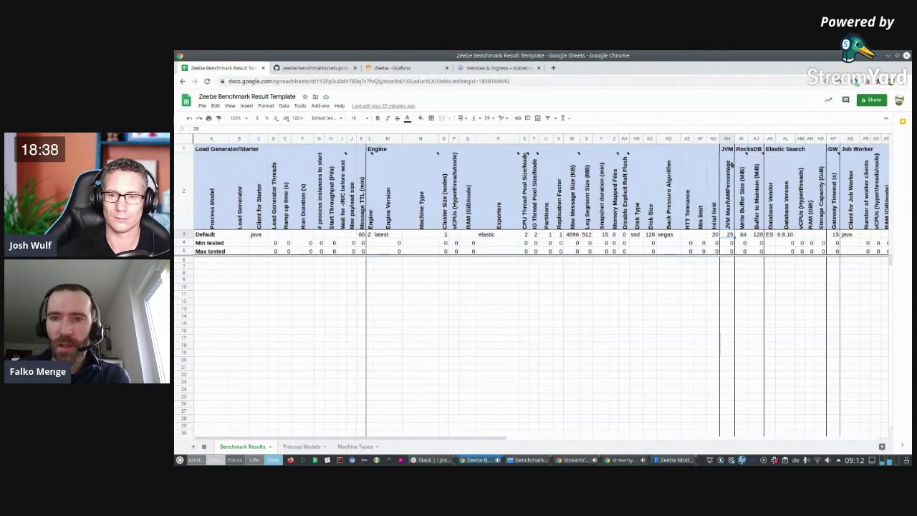
pyautogui.press('Right')
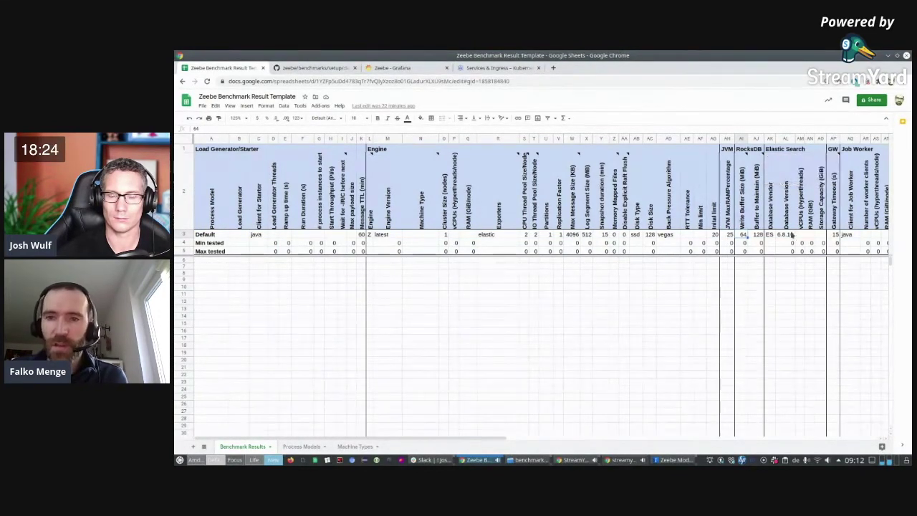
pyautogui.press('Up')
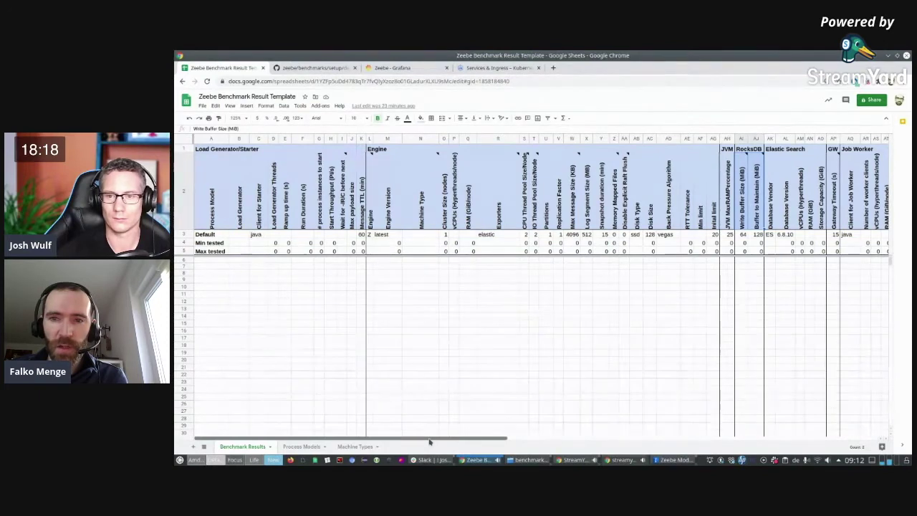
# - Scroll right and step through the Database Version, vCPUs, Storage Capacity (GiB) and Gateway Timeout (s) headers
pyautogui.moveTo(430, 442); pyautogui.dragTo(498, 436)
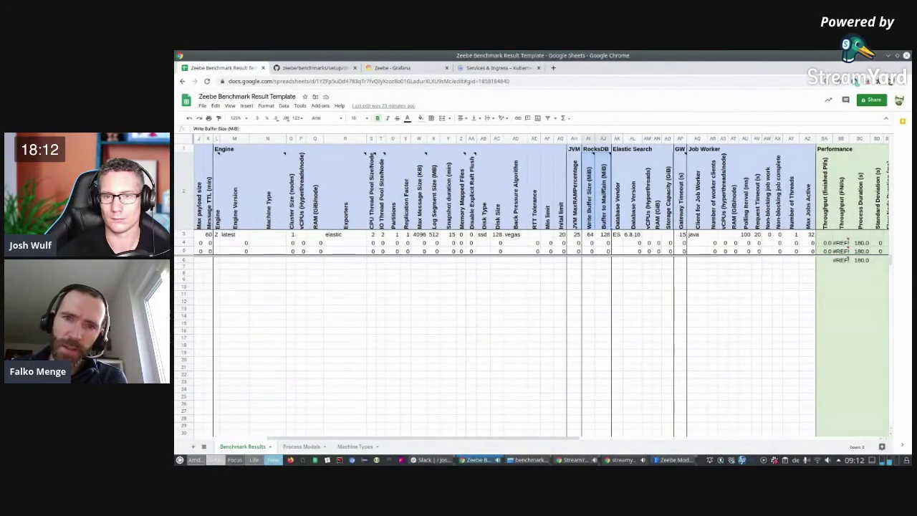
pyautogui.click(638, 161)
pyautogui.press('Right')
pyautogui.press('Right')
pyautogui.press('Left')
pyautogui.press('Left')
pyautogui.press('Left')
pyautogui.press('Right')
pyautogui.press('Right')
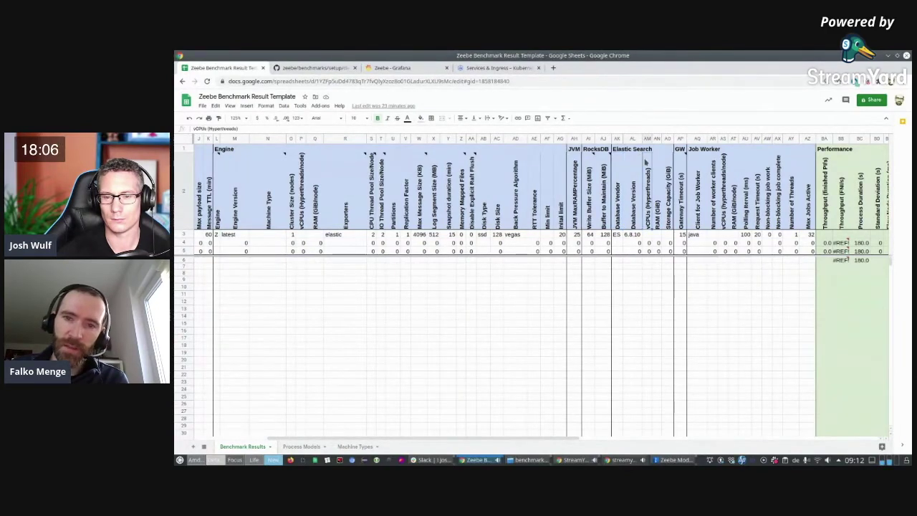
pyautogui.press('Right')
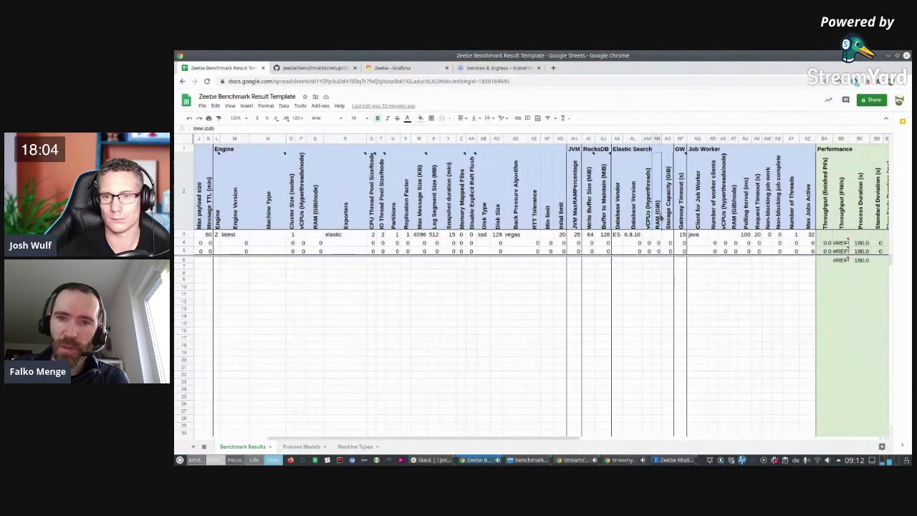
pyautogui.press('Right')
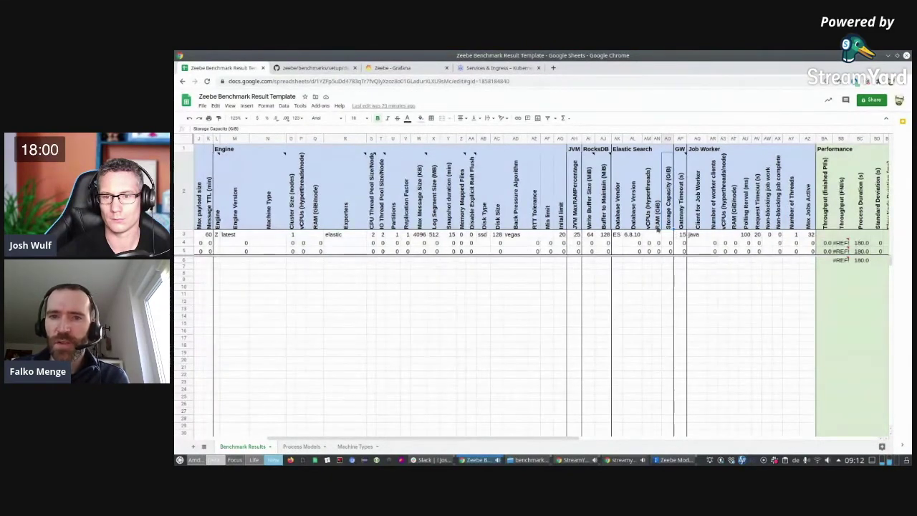
pyautogui.click(654, 228)
pyautogui.press('Right')
pyautogui.press('Right')
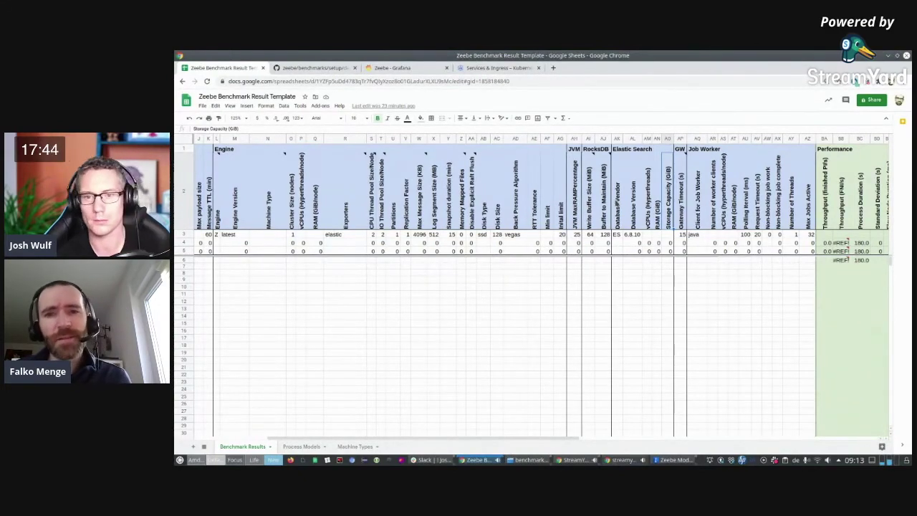
pyautogui.moveTo(614, 201)
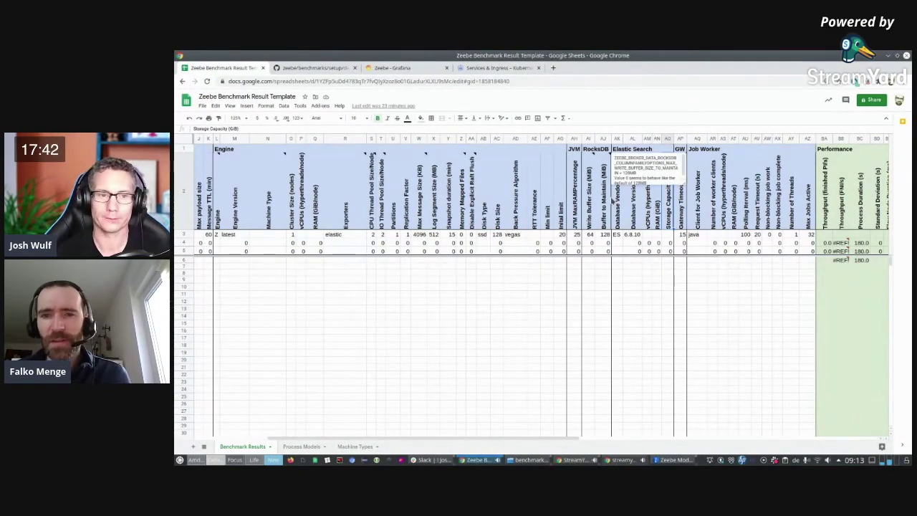
pyautogui.press('Right')
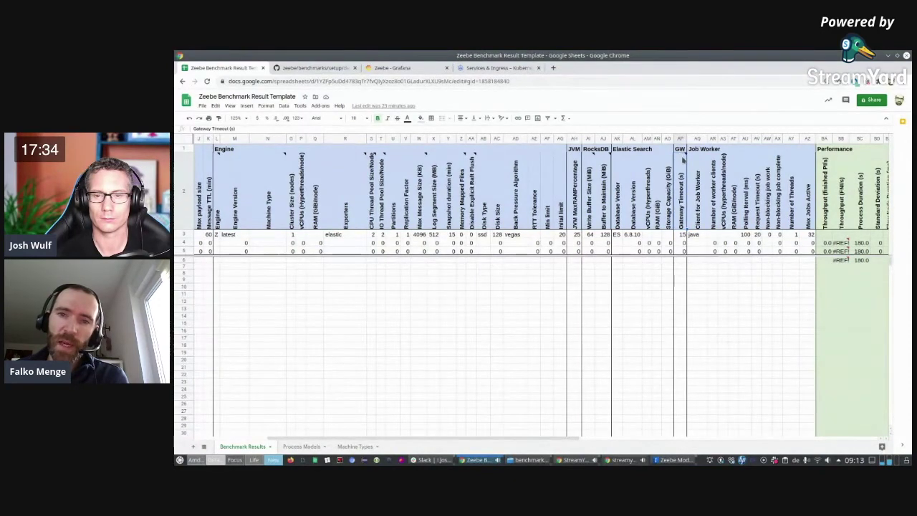
pyautogui.moveTo(682, 228)
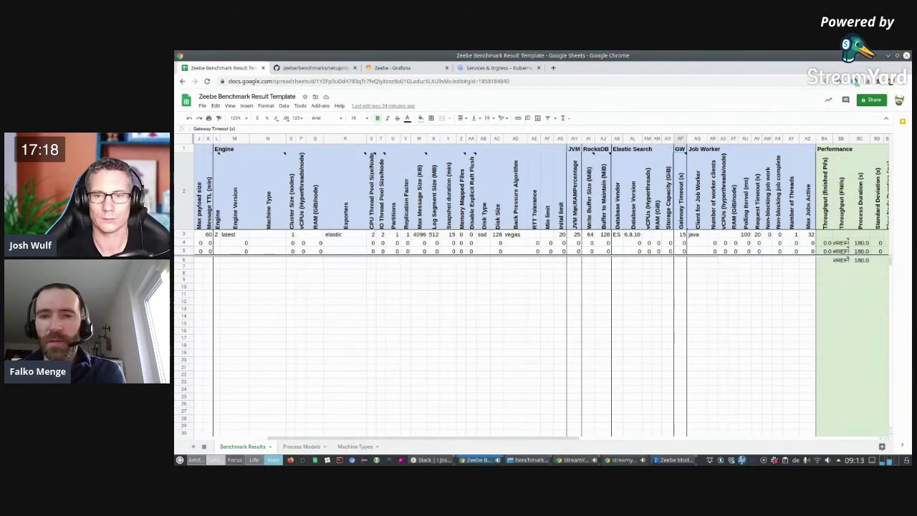
pyautogui.click(695, 187)
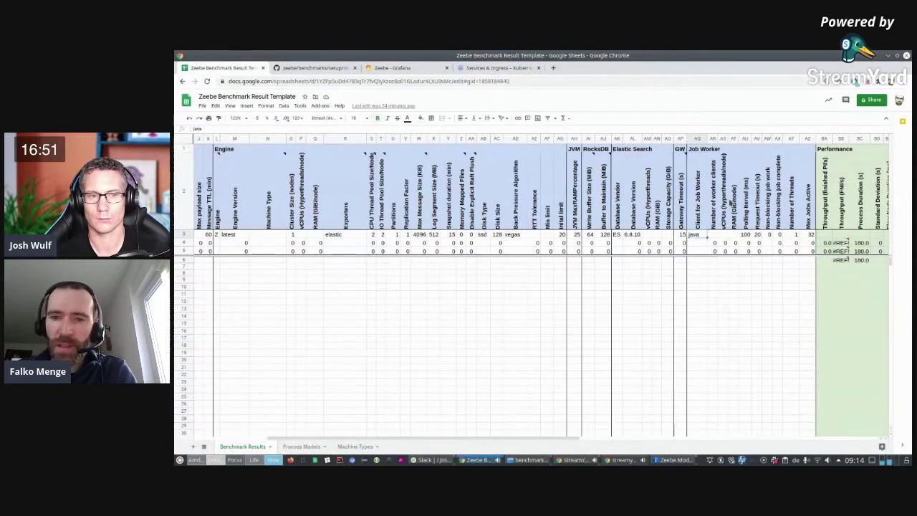
pyautogui.click(713, 234)
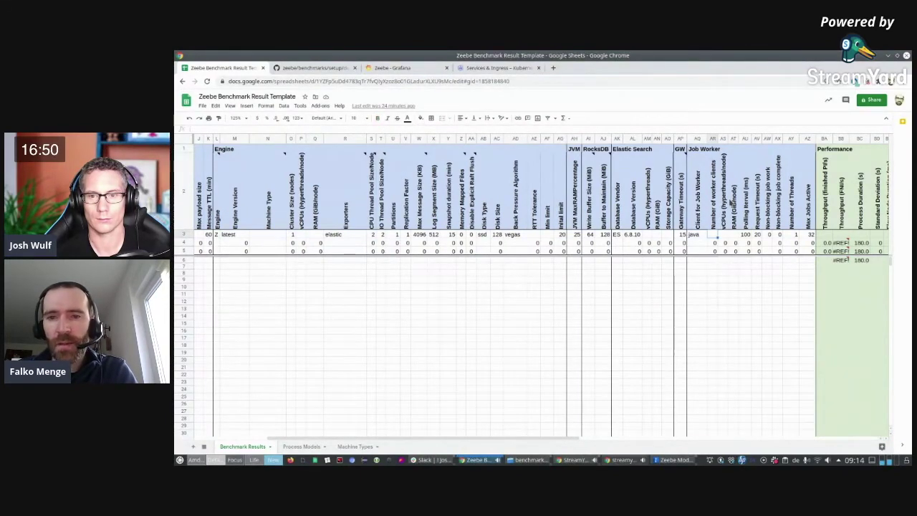
pyautogui.click(693, 233)
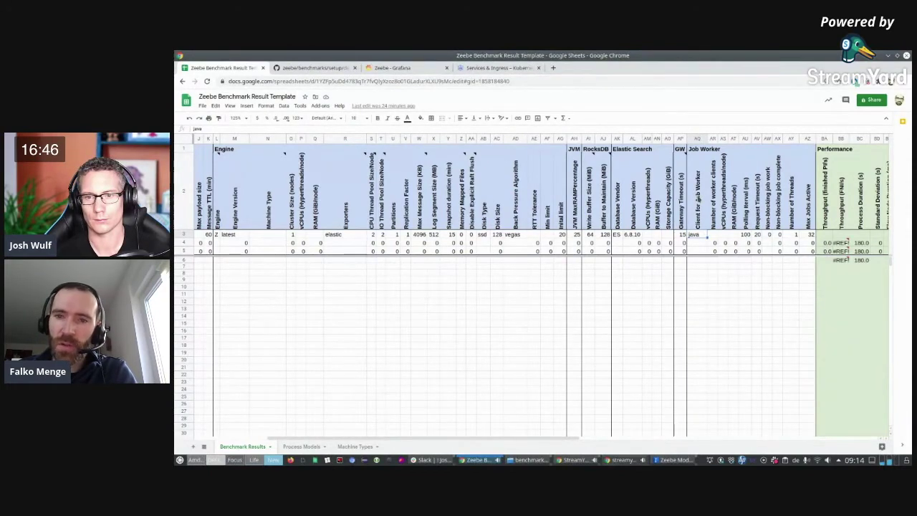
pyautogui.click(714, 235)
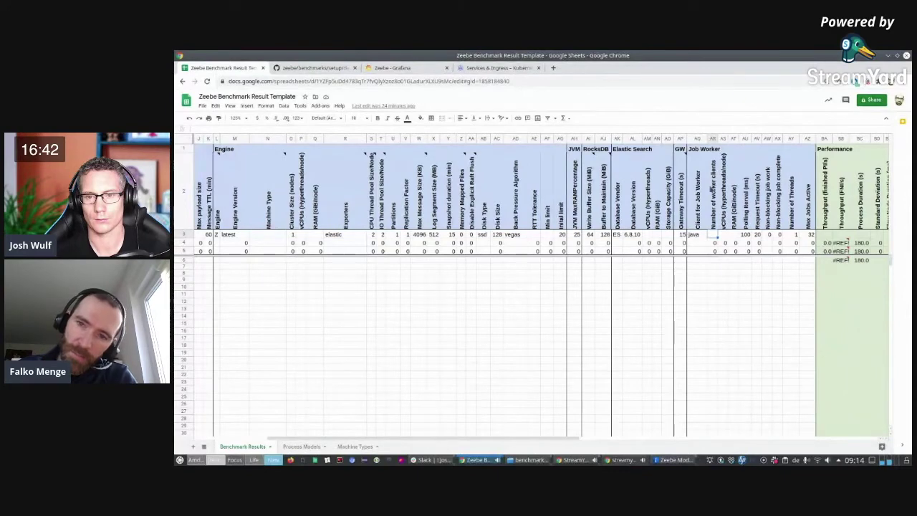
pyautogui.click(743, 235)
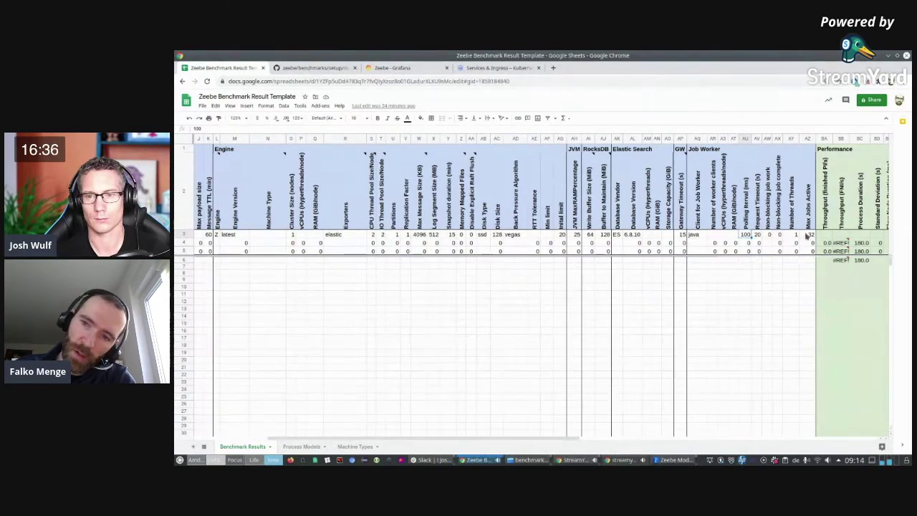
pyautogui.press('Right')
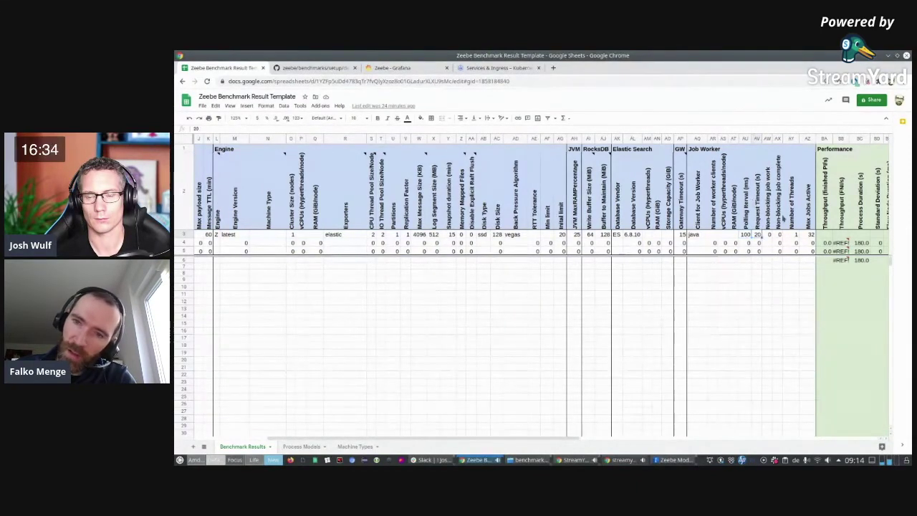
pyautogui.click(792, 242)
pyautogui.moveTo(792, 190); pyautogui.dragTo(812, 244)
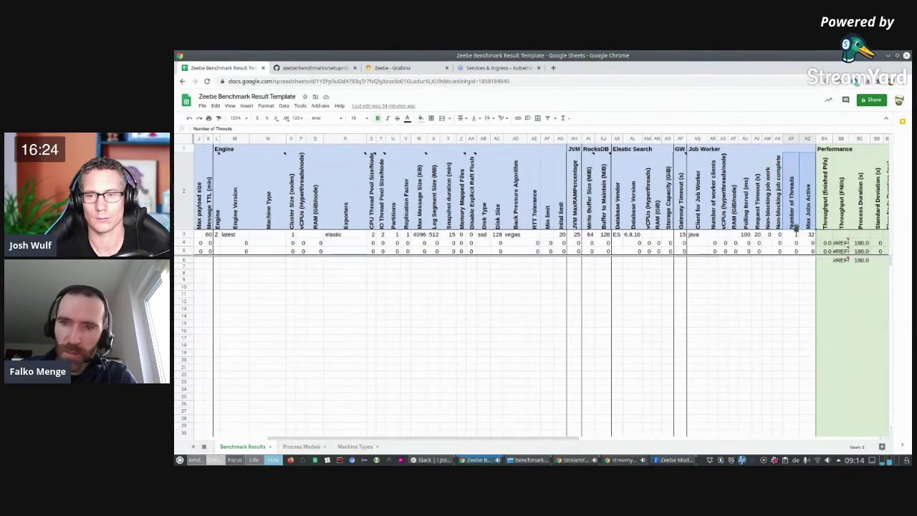
pyautogui.click(734, 189)
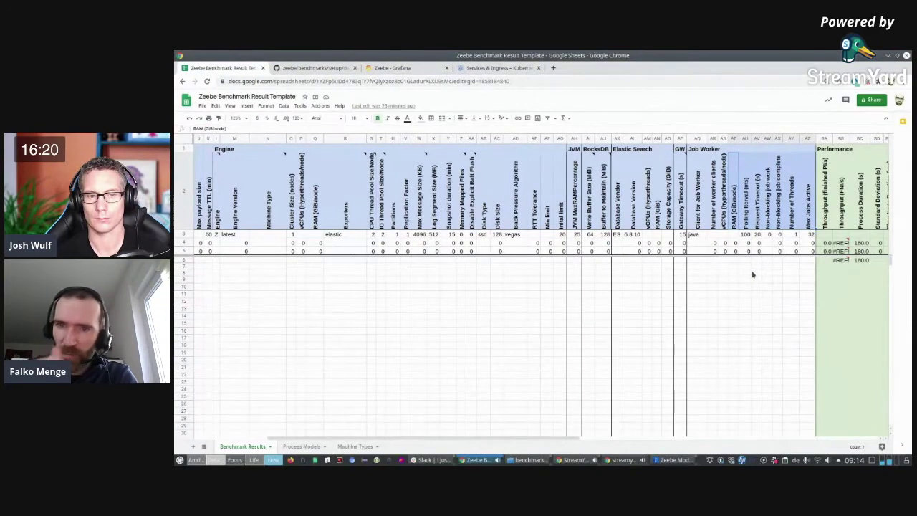
pyautogui.click(776, 215)
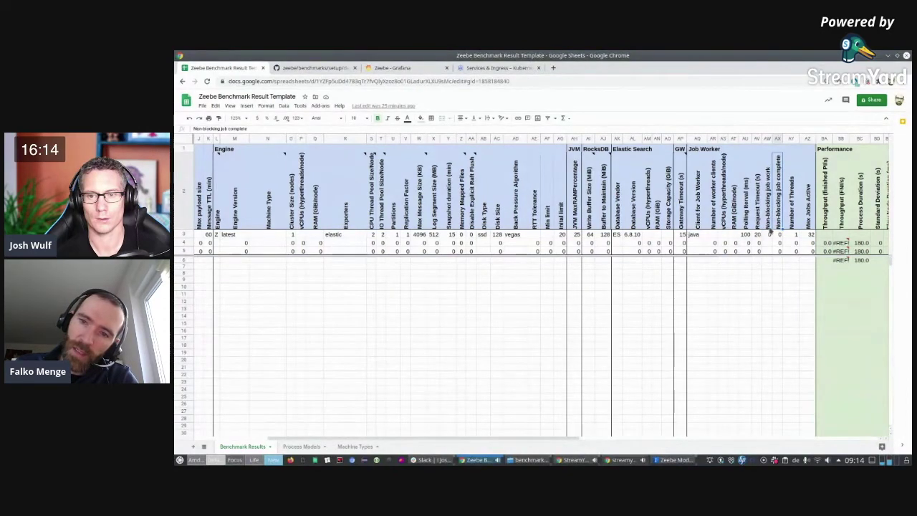
pyautogui.click(768, 212)
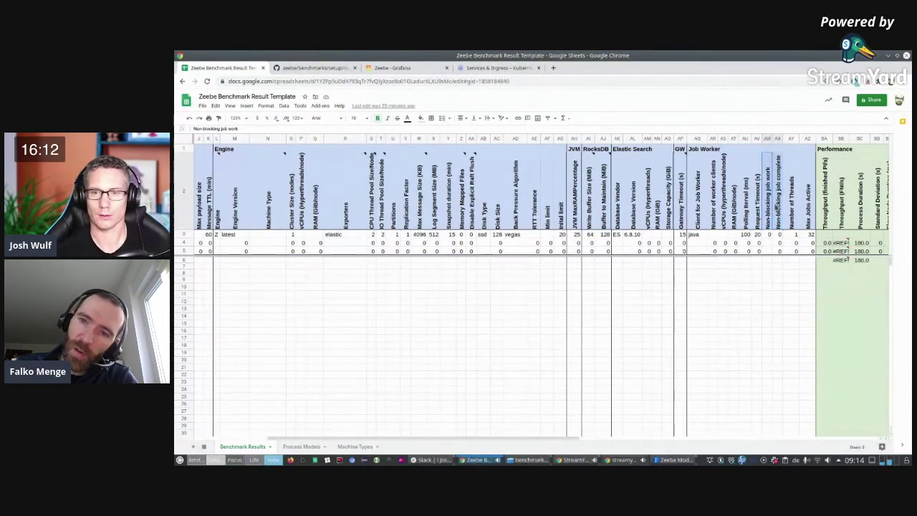
pyautogui.keyDown('shift'); pyautogui.click(776, 204); pyautogui.keyUp('shift')
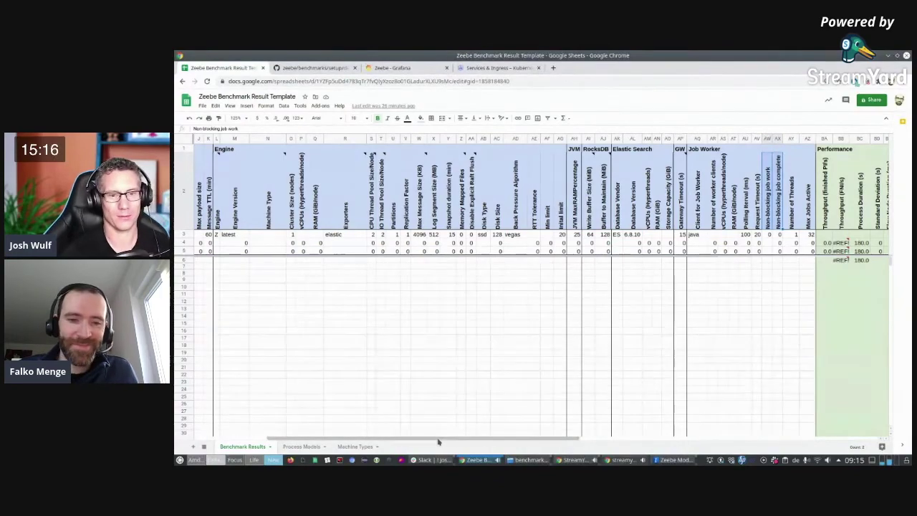
# - Review the Throughput, Process Duration, Standard Deviation and Test Duration headers, then row 6's $1,281.00 cell BG6
pyautogui.moveTo(404, 437); pyautogui.dragTo(654, 430)
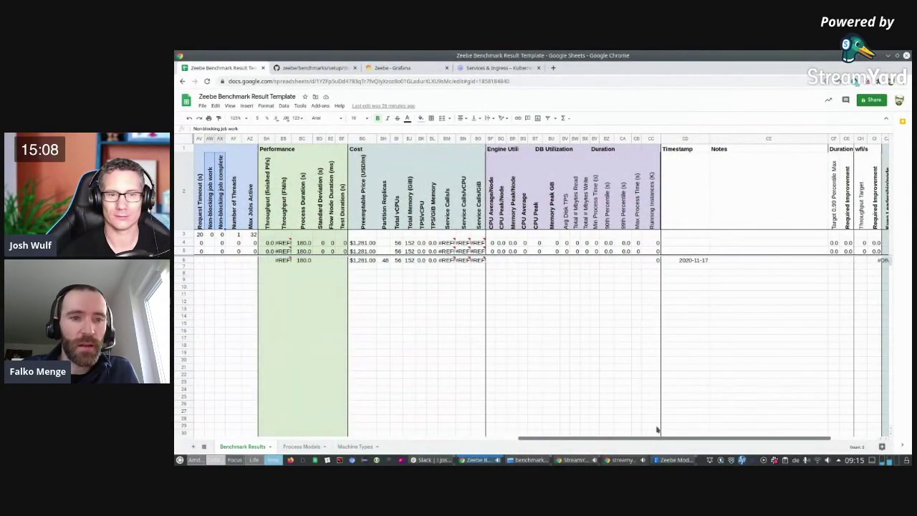
pyautogui.click(257, 206)
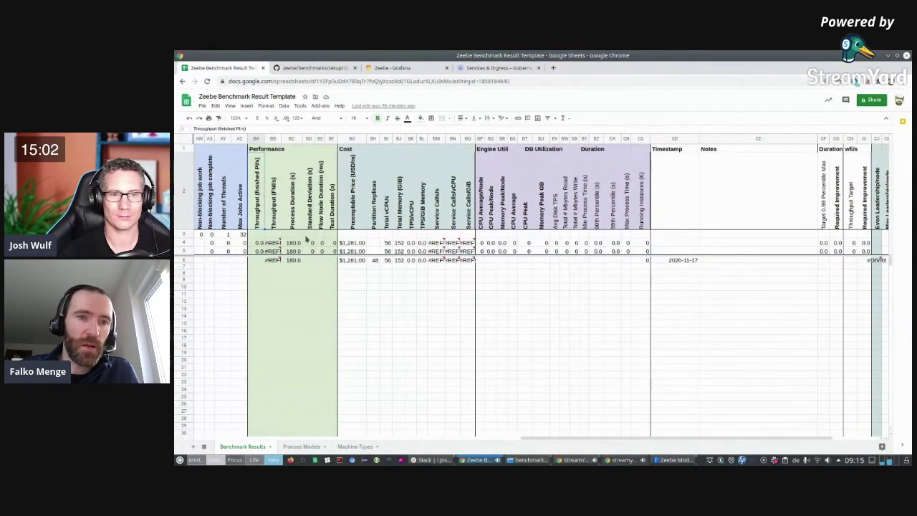
pyautogui.click(300, 212)
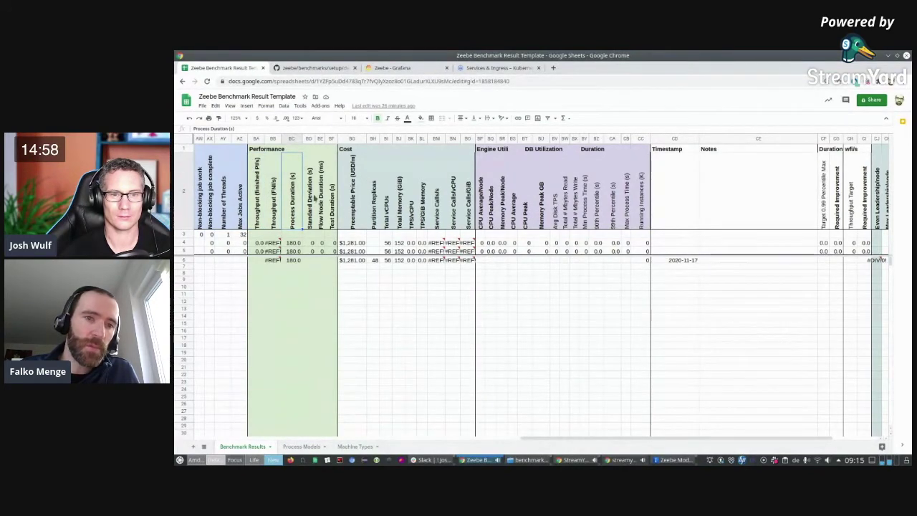
pyautogui.click(306, 217)
pyautogui.press('Right')
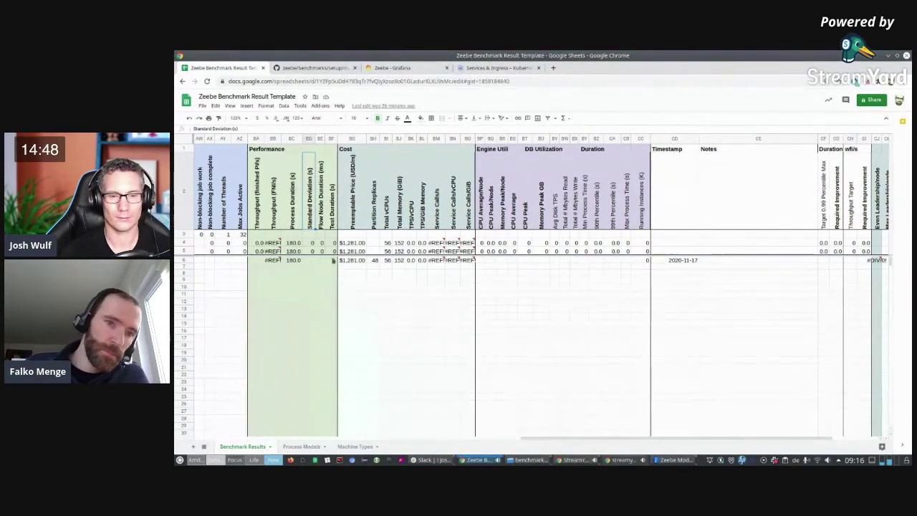
pyautogui.click(332, 213)
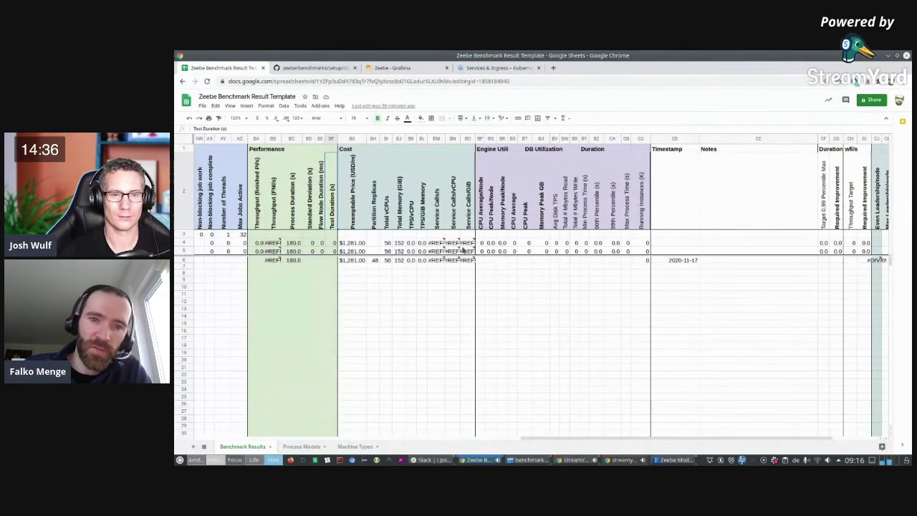
pyautogui.moveTo(359, 264); pyautogui.dragTo(467, 262)
pyautogui.click(362, 262)
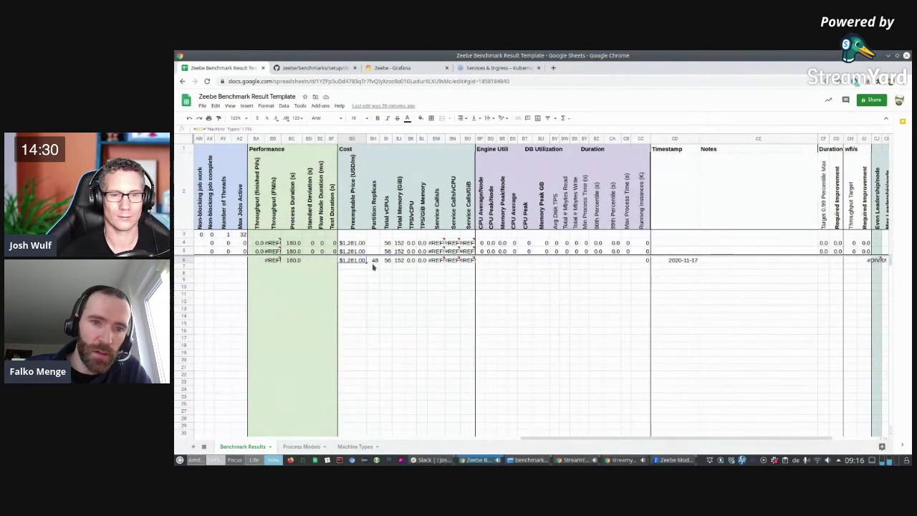
# - Check row 6's replica and vCPU values and its price formula against the Machine Types sheet
pyautogui.moveTo(377, 263); pyautogui.dragTo(403, 262)
pyautogui.click(360, 263)
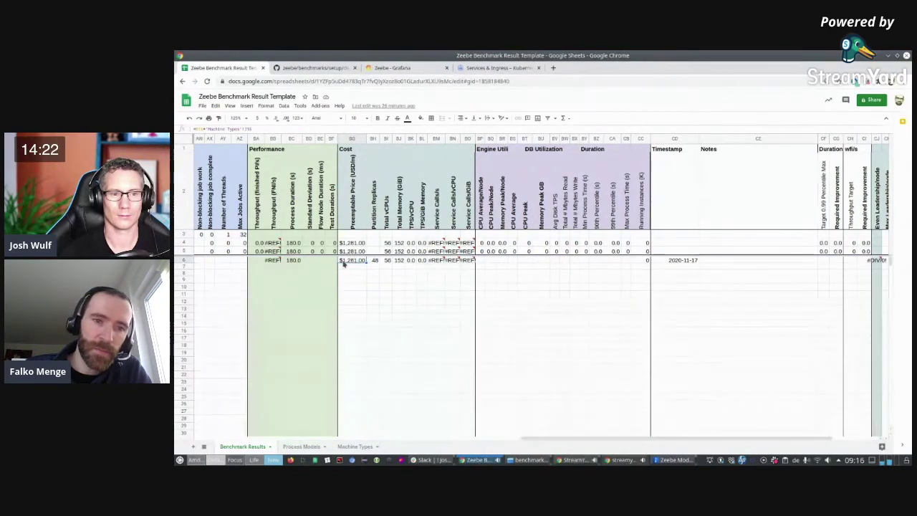
pyautogui.click(355, 446)
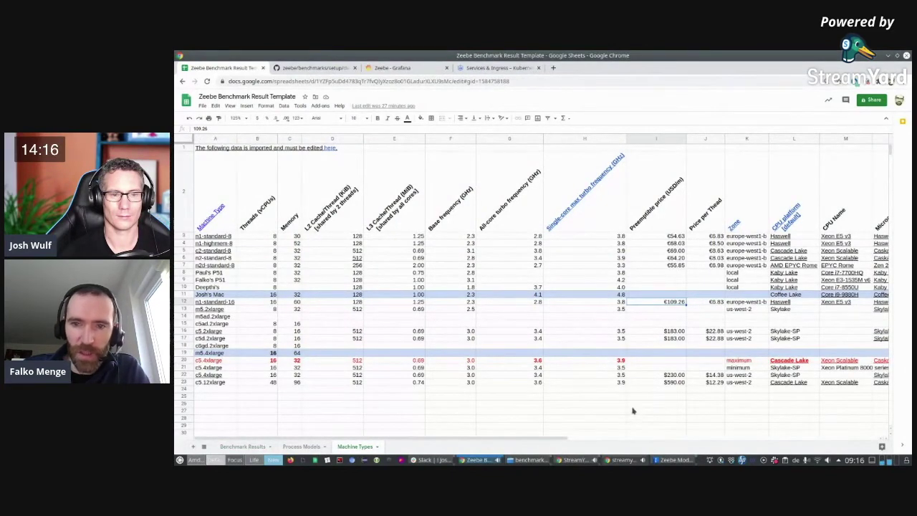
pyautogui.click(244, 447)
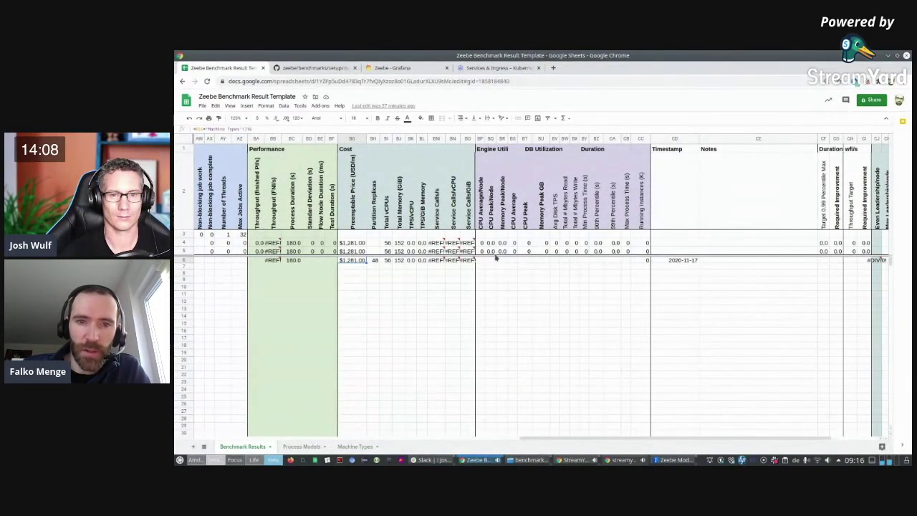
pyautogui.moveTo(480, 262); pyautogui.dragTo(536, 263)
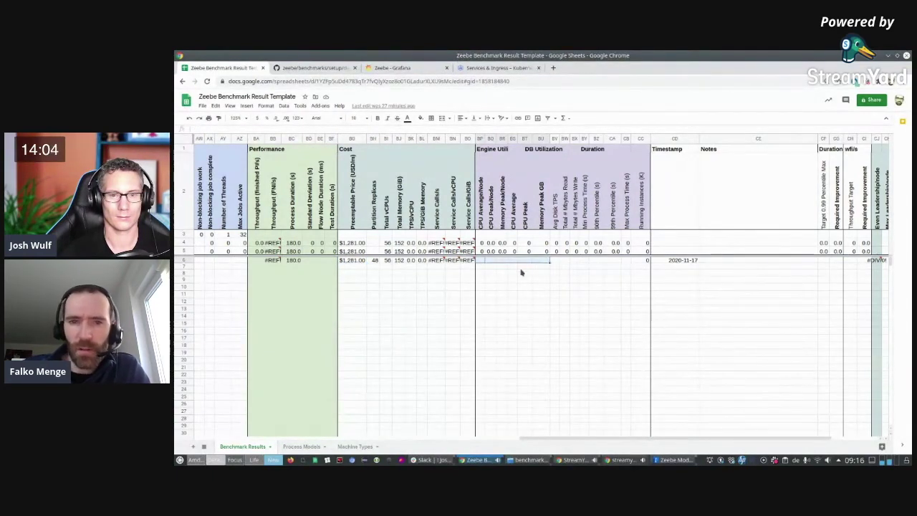
pyautogui.hscroll(3, 542, 270)
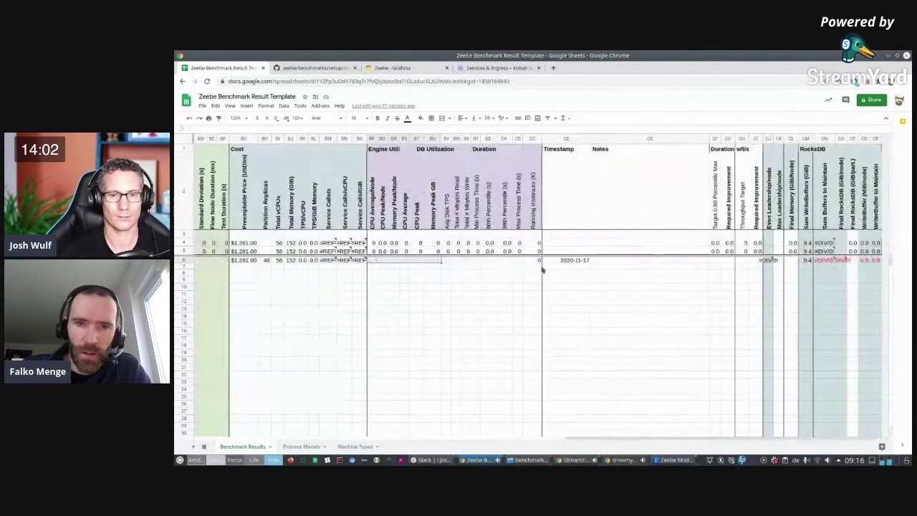
pyautogui.click(459, 262)
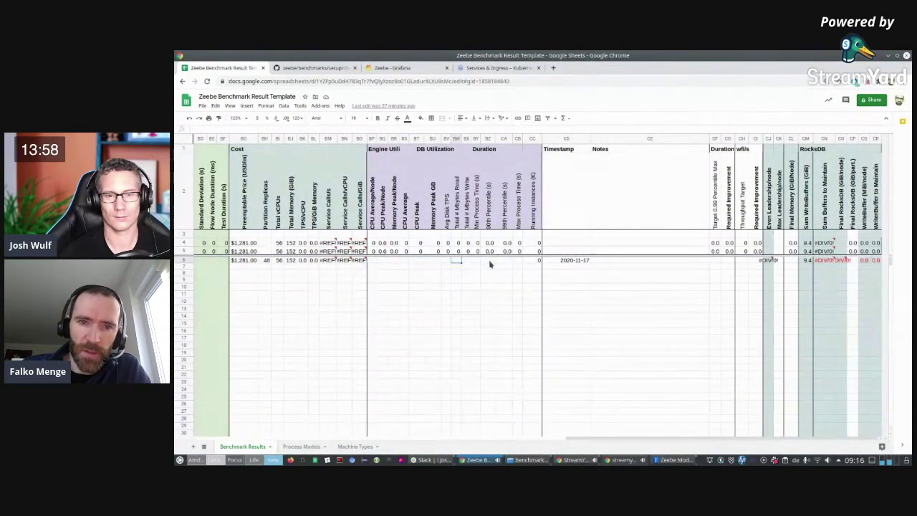
pyautogui.click(490, 263)
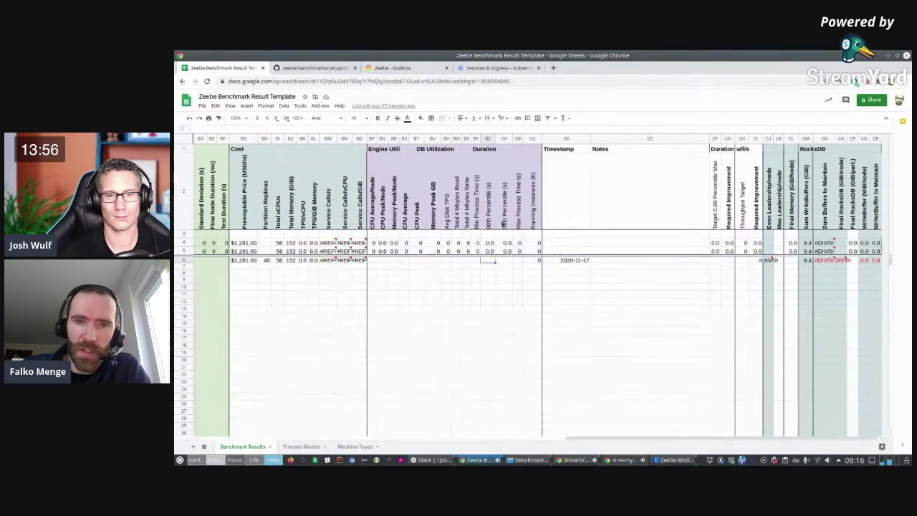
pyautogui.click(506, 226)
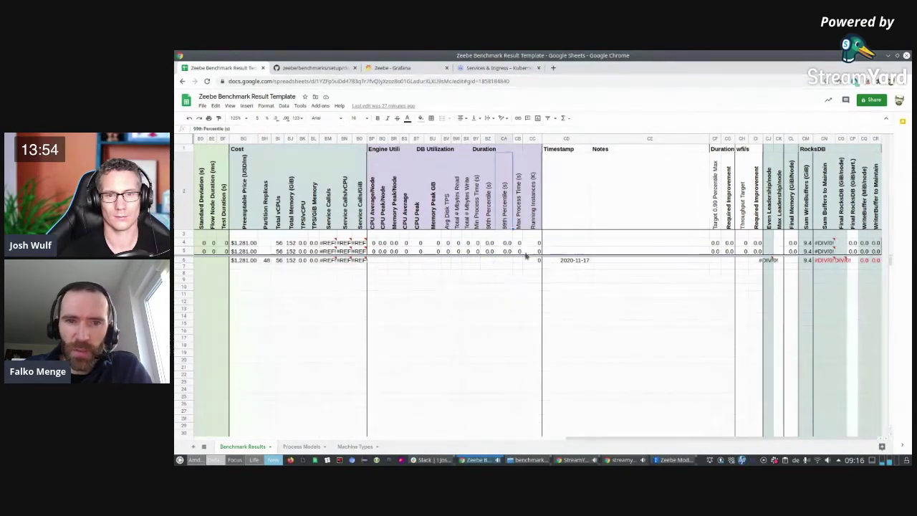
pyautogui.click(520, 206)
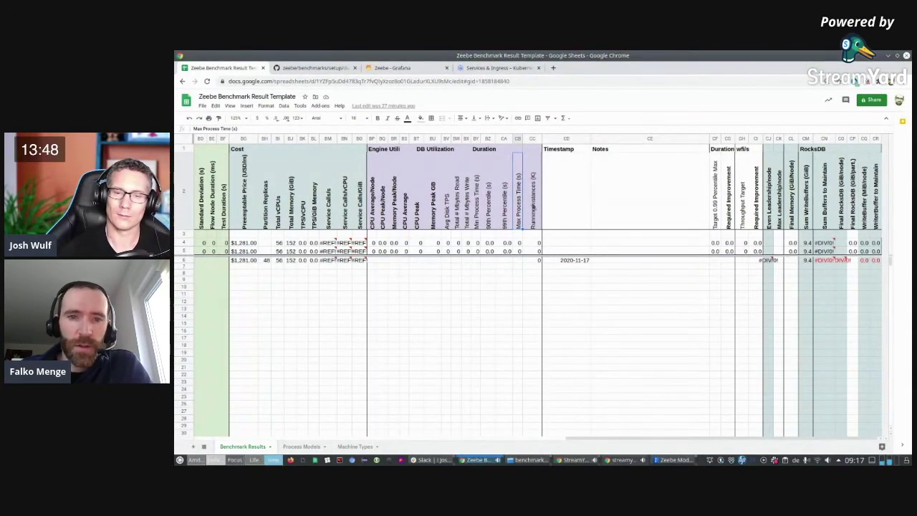
pyautogui.click(528, 260)
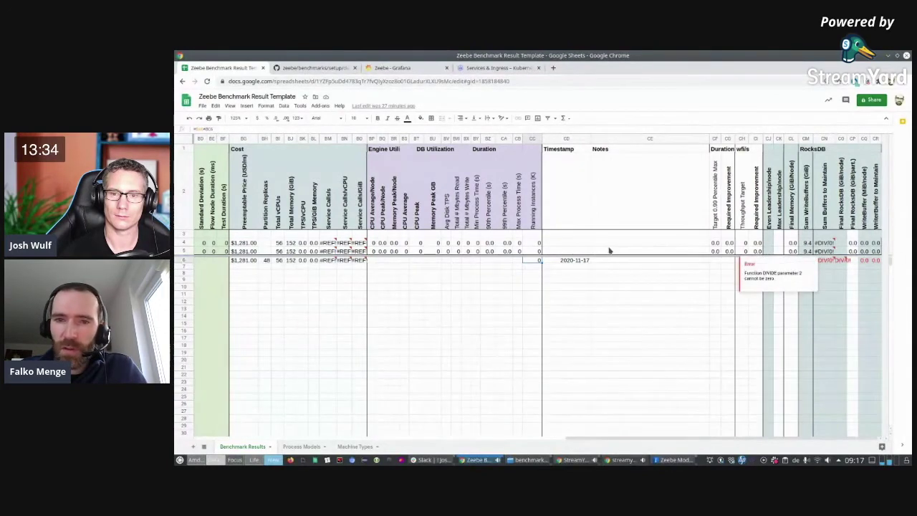
pyautogui.click(578, 263)
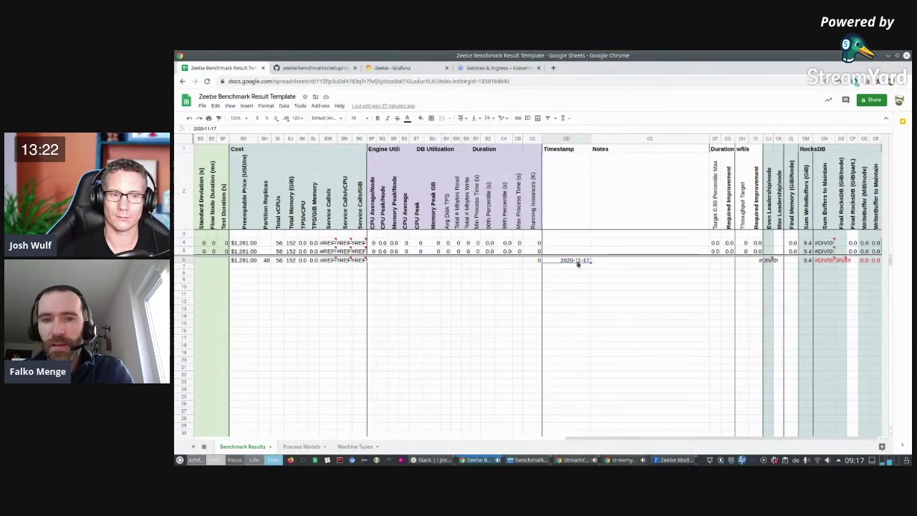
pyautogui.press('Right')
pyautogui.press('Right')
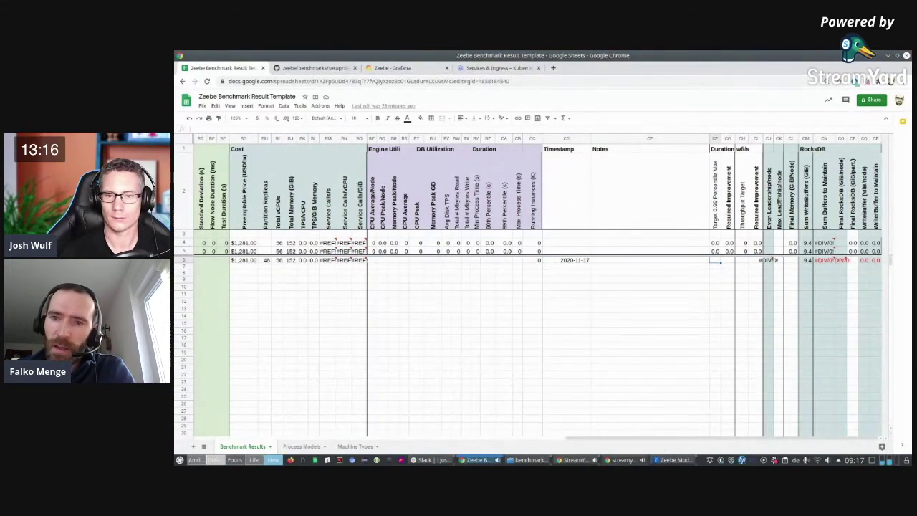
pyautogui.press('Right')
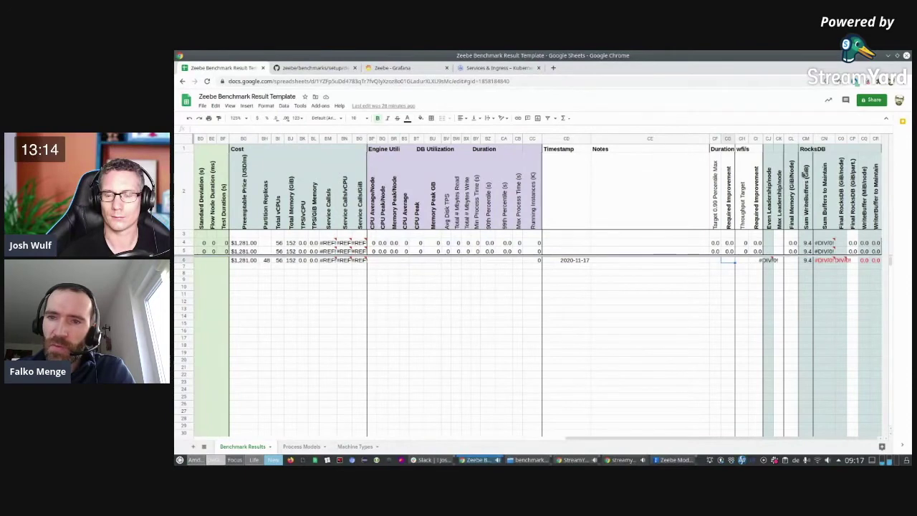
pyautogui.moveTo(767, 149); pyautogui.dragTo(867, 231)
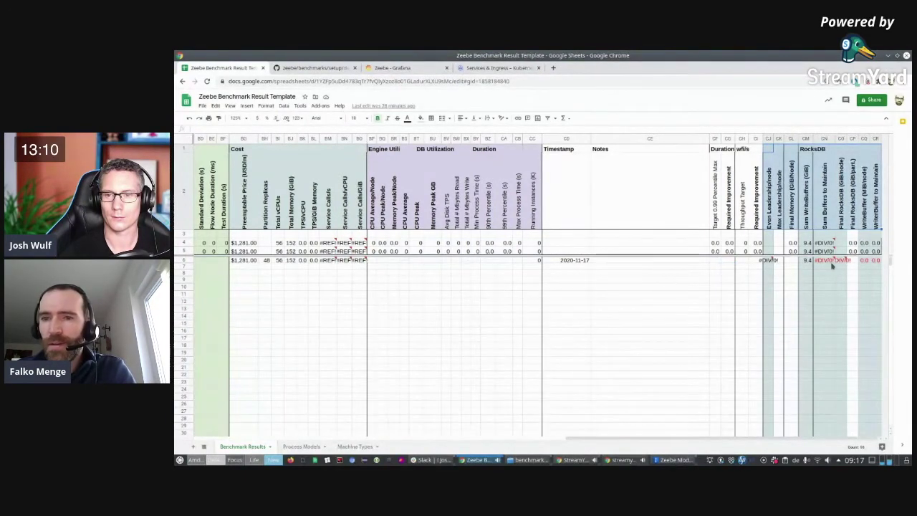
pyautogui.moveTo(832, 263)
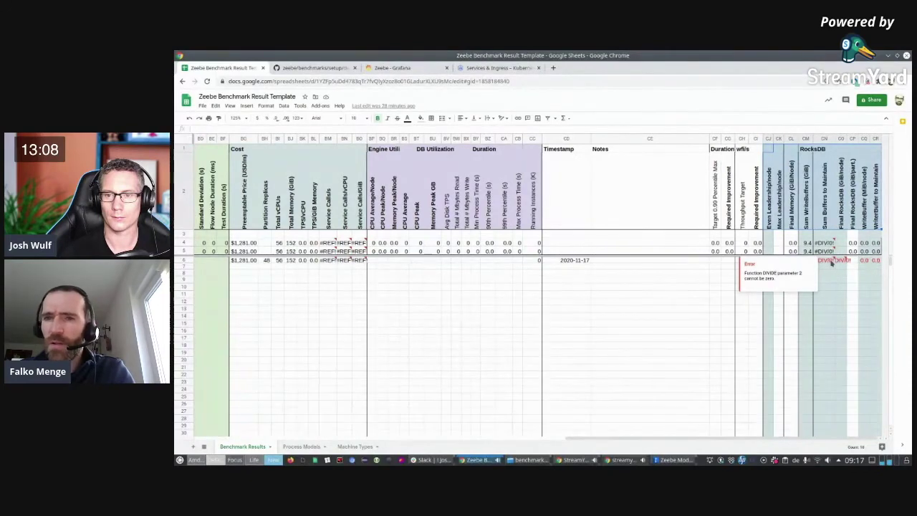
pyautogui.click(853, 326)
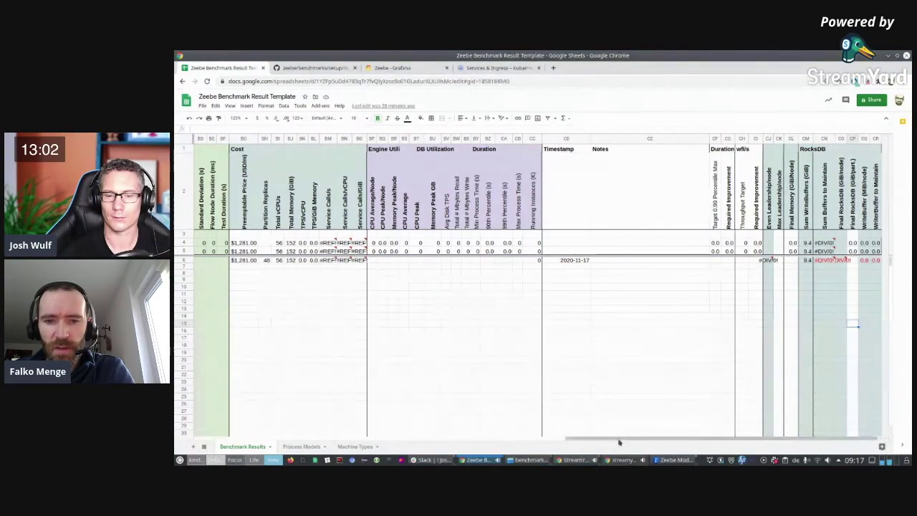
pyautogui.moveTo(618, 439); pyautogui.dragTo(208, 426)
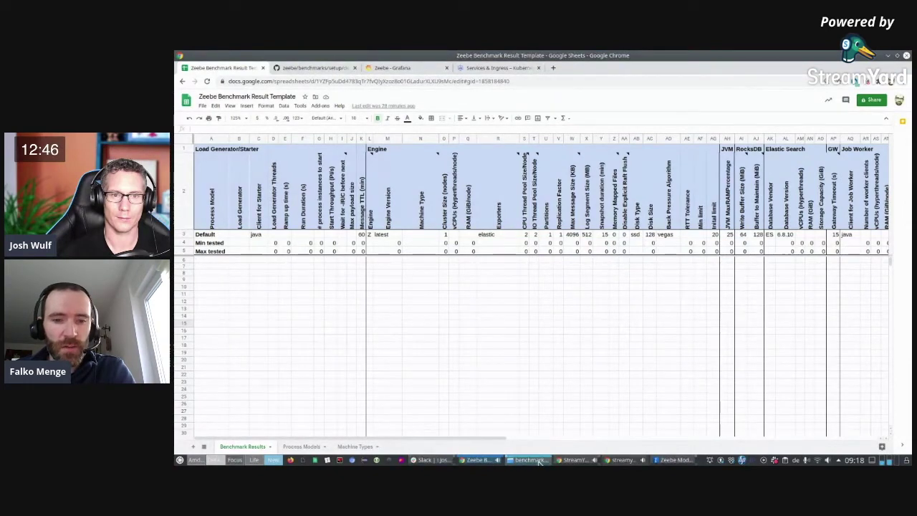
pyautogui.moveTo(405, 167)
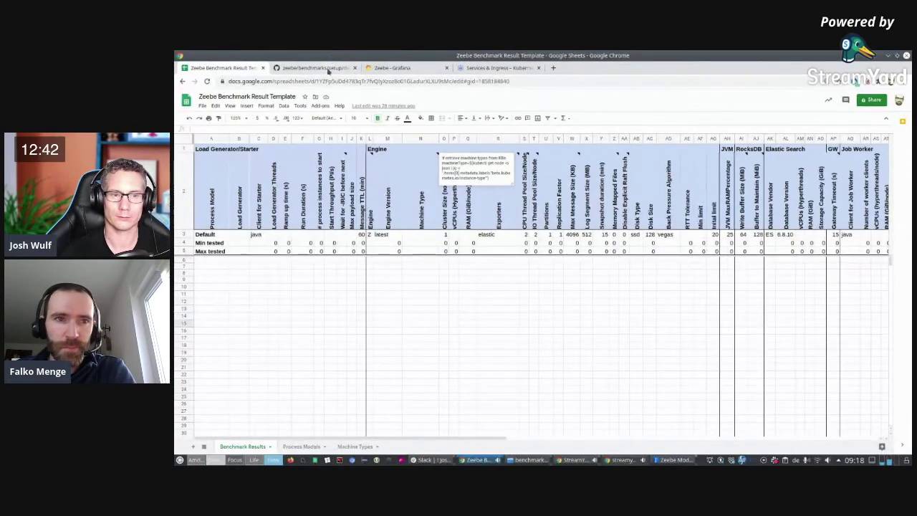
pyautogui.moveTo(532, 465)
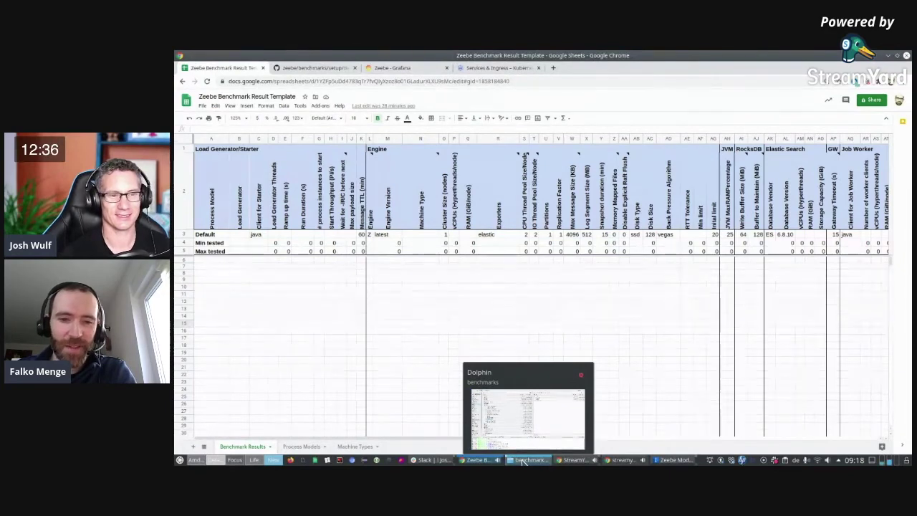
# - Glance at Dolphin's benchmarks window, then show the GitHub zeebe benchmarks setup/default page in Chrome
pyautogui.click(523, 462)
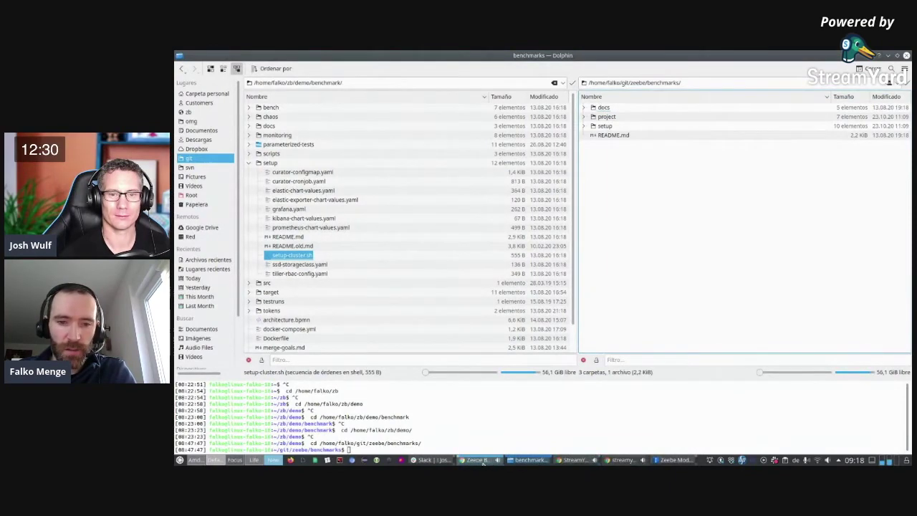
pyautogui.moveTo(478, 460)
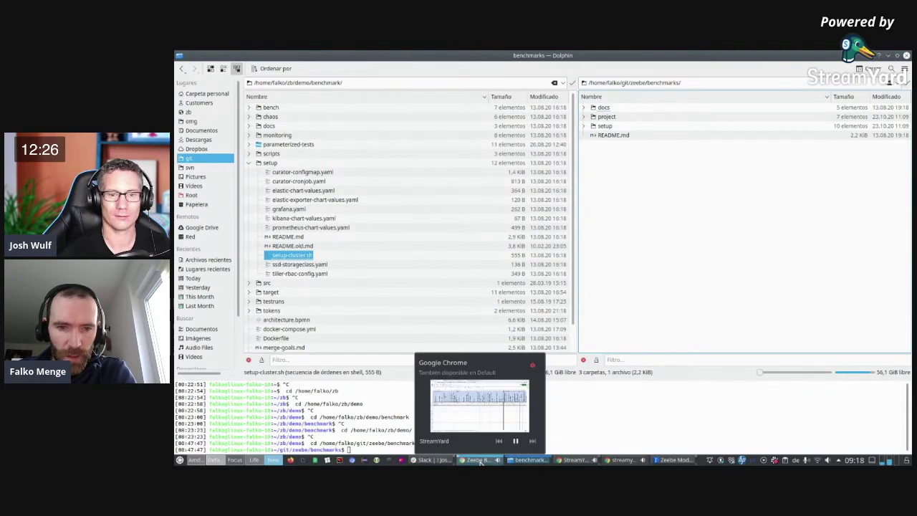
pyautogui.click(479, 460)
pyautogui.click(291, 68)
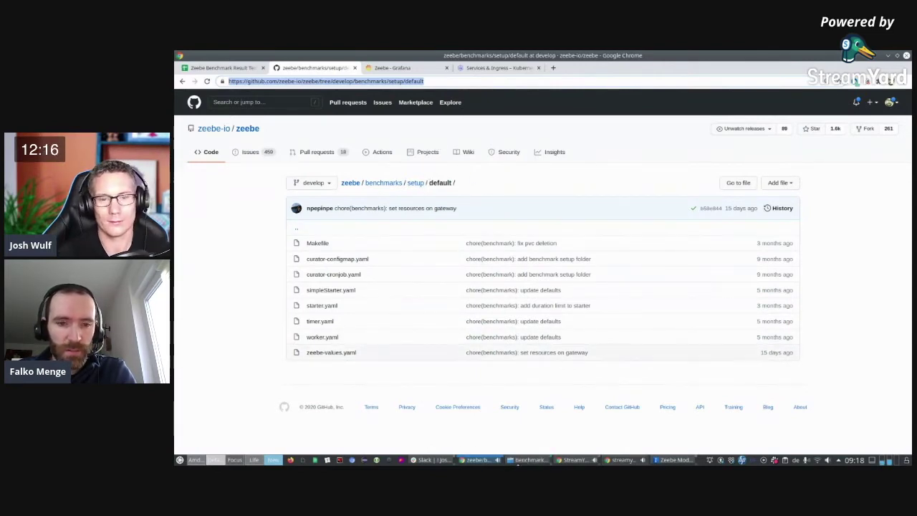
# - Bring the Dolphin benchmarks window back to the front
pyautogui.click(527, 461)
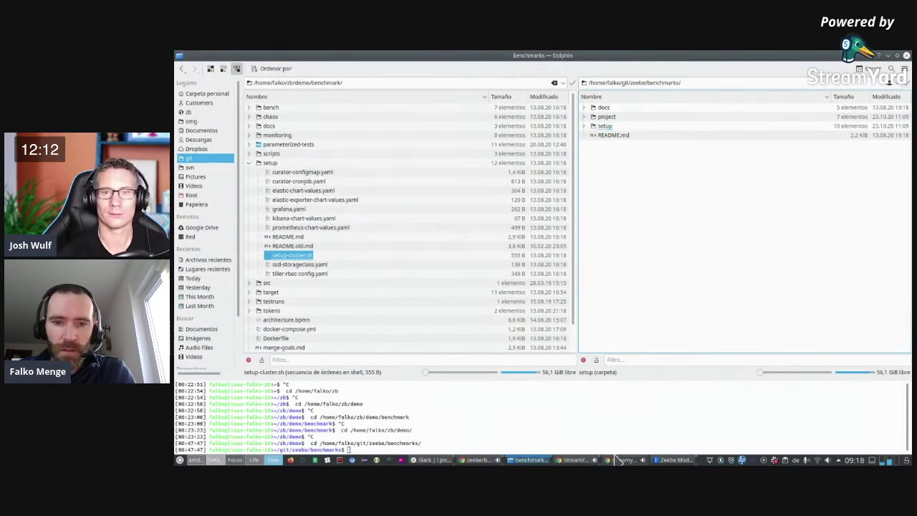
# - Run git pull in the benchmarks repository's embedded terminal
pyautogui.click(503, 396)
pyautogui.write('git ')
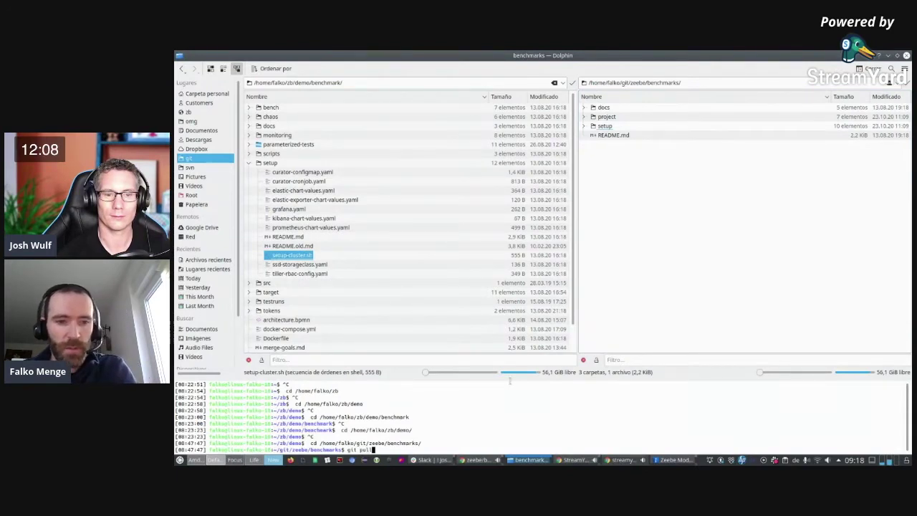
pyautogui.write('pull')
pyautogui.press('Return')
# - Expand the setup, project, src and main folders in the right-hand pane
pyautogui.click(663, 192)
pyautogui.press('Down')
pyautogui.press('Right')
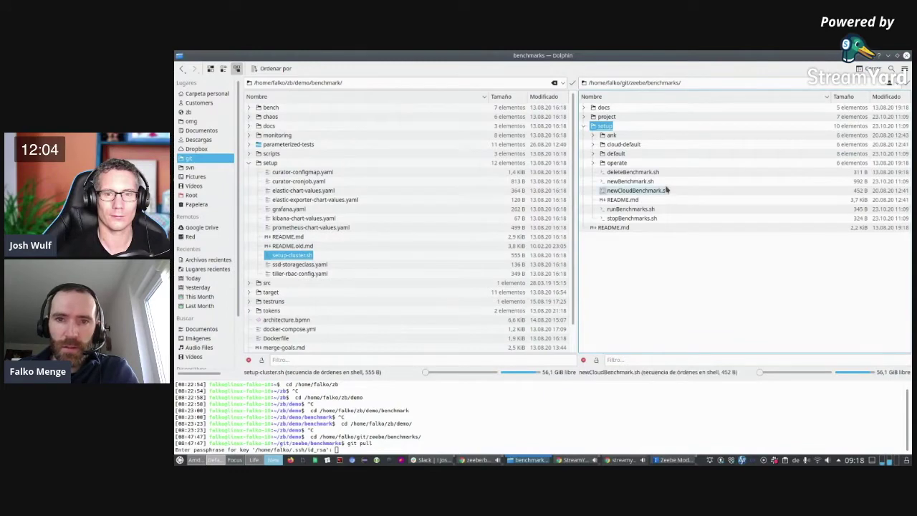
pyautogui.press('Up')
pyautogui.press('Right')
pyautogui.press('Down')
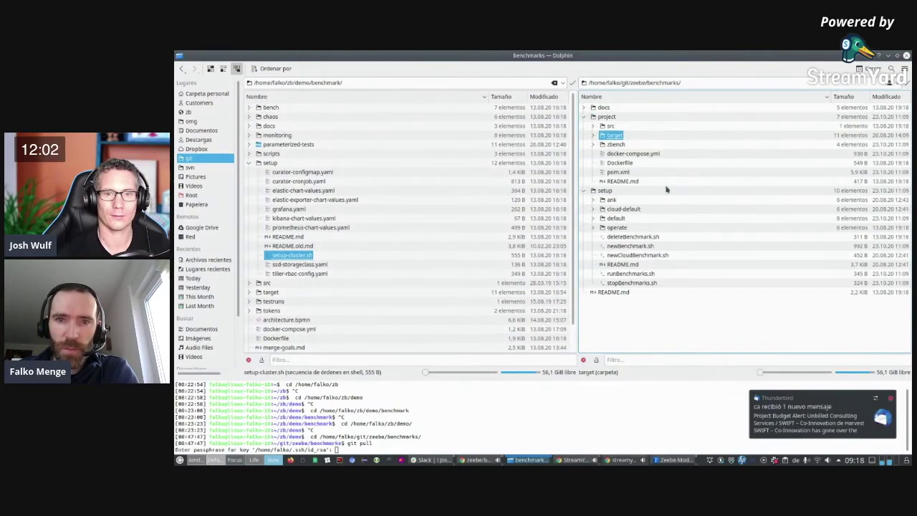
pyautogui.press('Right')
pyautogui.press('Down')
pyautogui.press('Right')
pyautogui.press('Down')
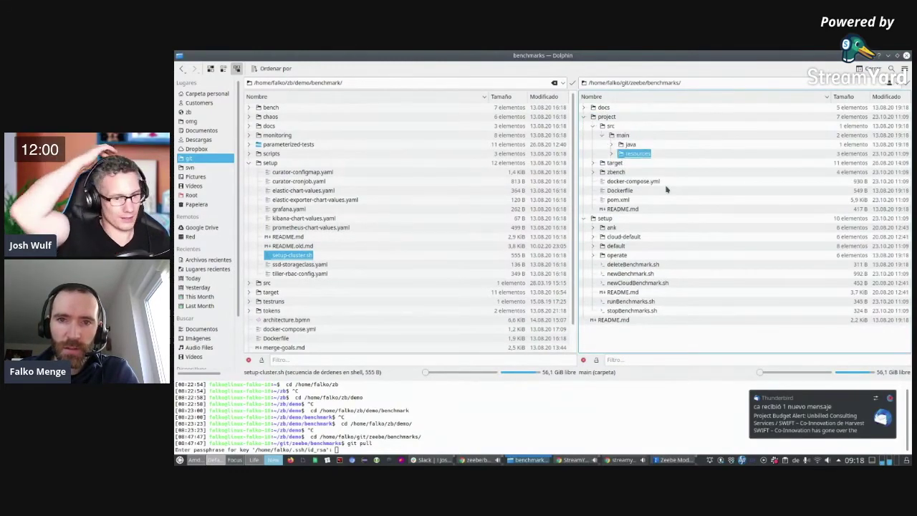
# - Submit the SSH key passphrase, then expand resources/bpmn and step through its process model files
pyautogui.click(441, 425)
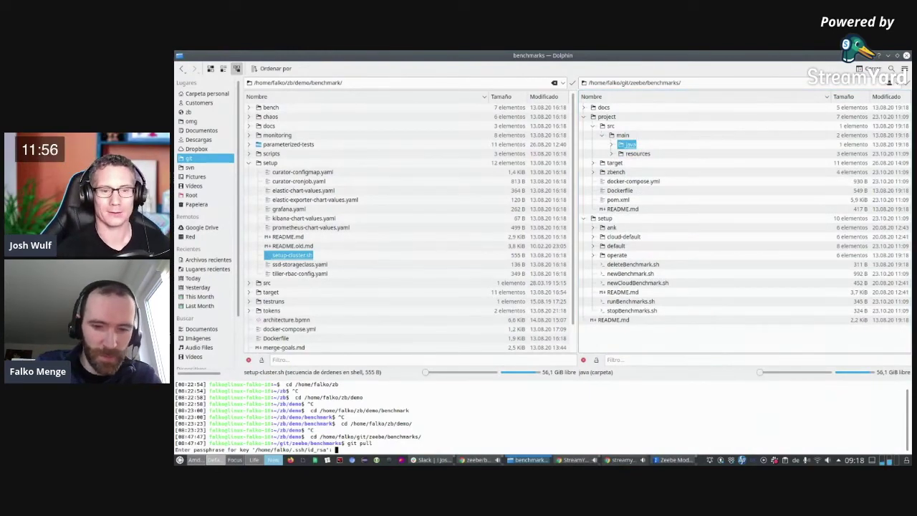
pyautogui.press('Return')
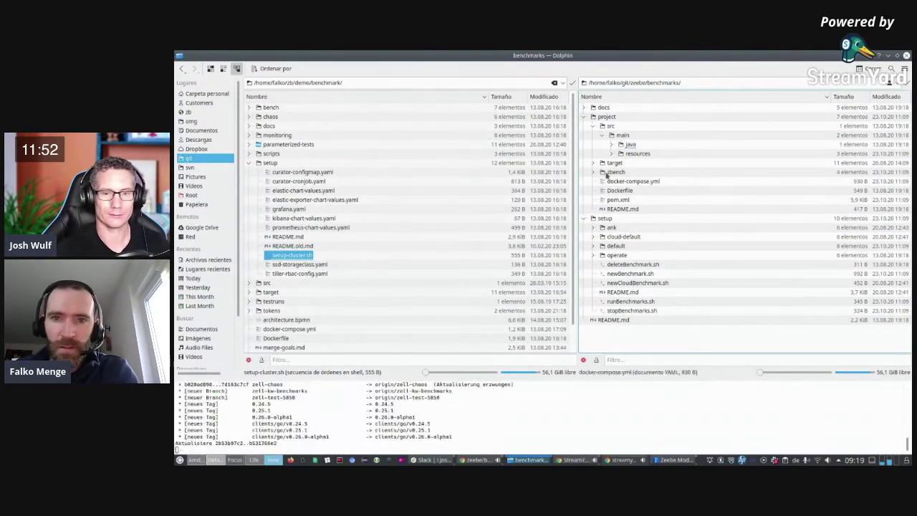
pyautogui.click(635, 153)
pyautogui.press('Down')
pyautogui.press('Right')
pyautogui.press('Down')
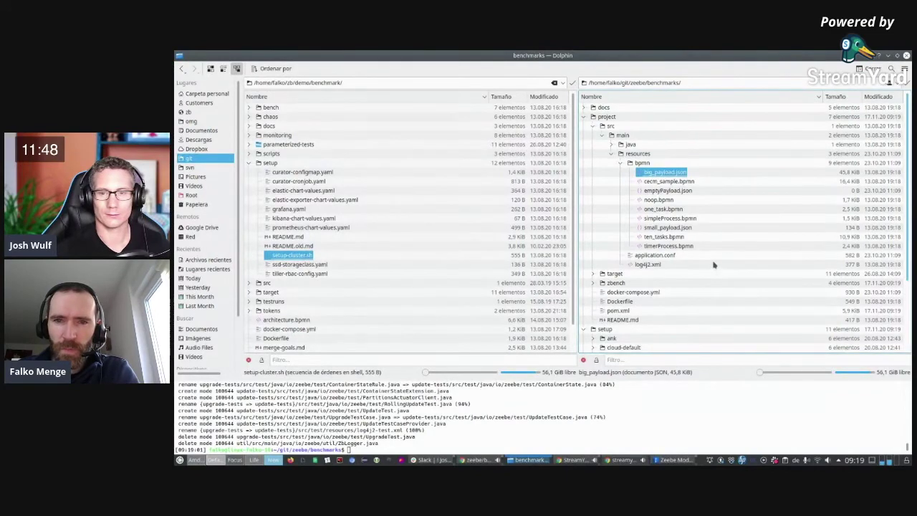
pyautogui.press('Down')
pyautogui.press('Down')
pyautogui.press('Down')
pyautogui.press('Down')
pyautogui.press('Down')
pyautogui.press('Down')
pyautogui.press('Down')
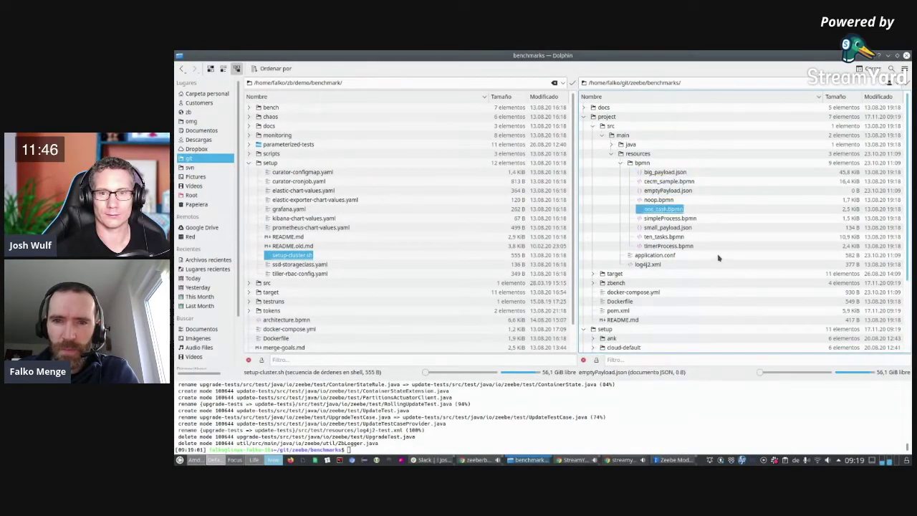
pyautogui.press('Up')
pyautogui.press('Up')
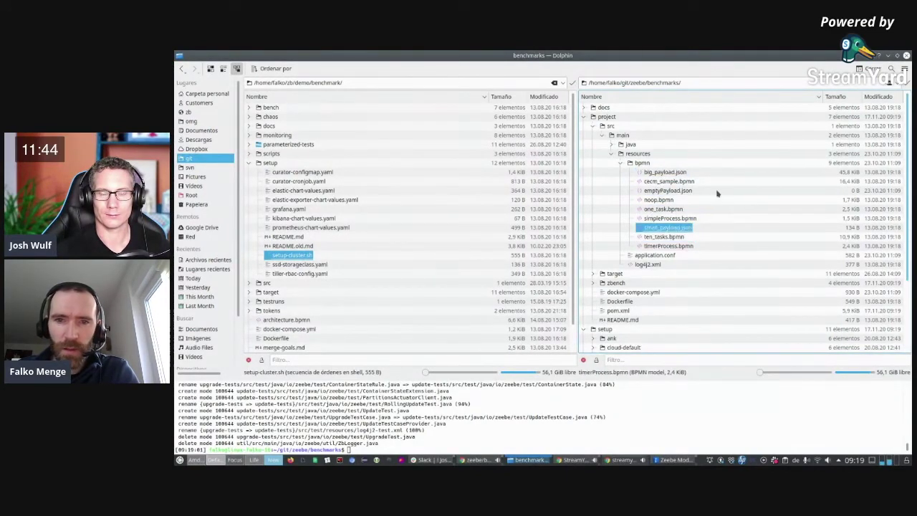
pyautogui.press('Up')
pyautogui.press('Up')
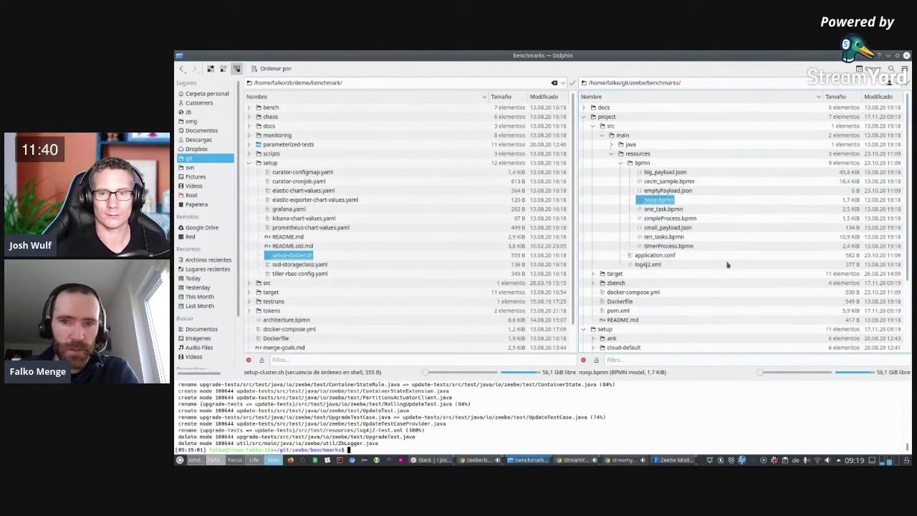
# - Expand setup/default and bring up the file actions for starter.yaml
pyautogui.scroll(-3, 629, 265)
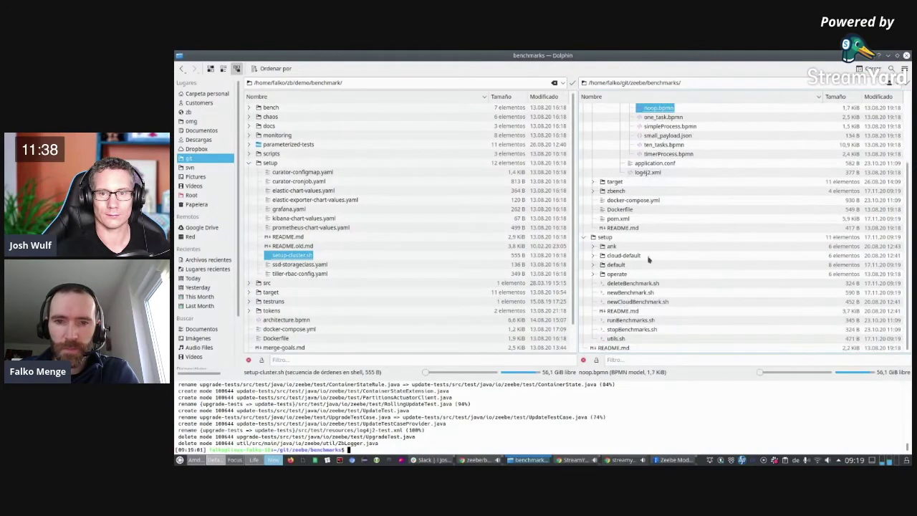
pyautogui.click(594, 263)
pyautogui.scroll(-2, 703, 287)
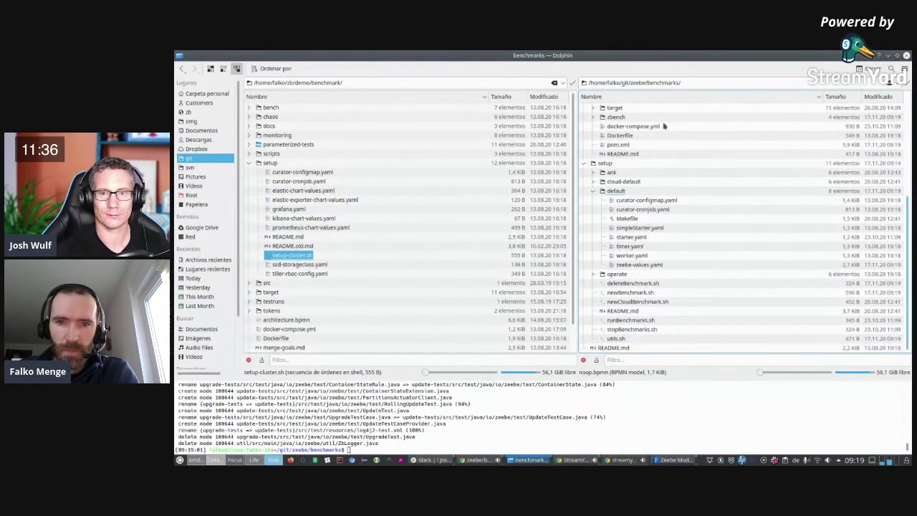
pyautogui.click(636, 257)
pyautogui.click(632, 238)
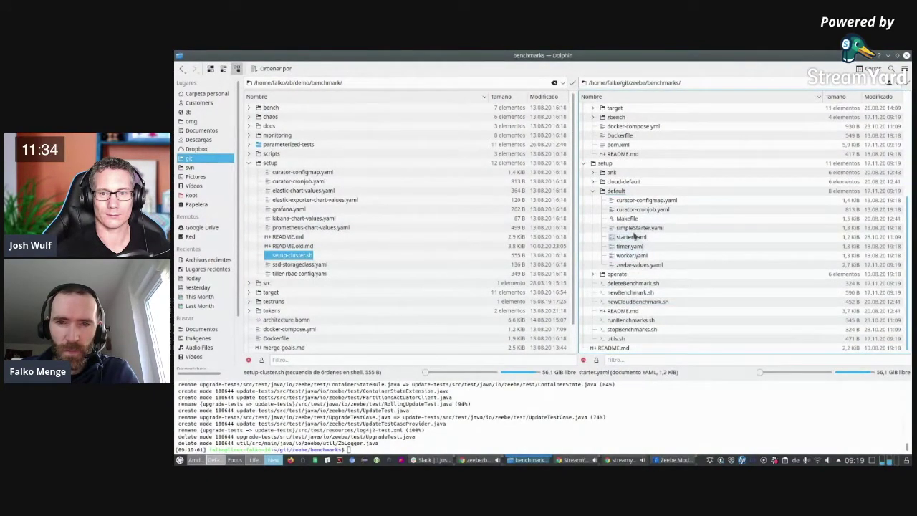
pyautogui.rightClick(647, 238)
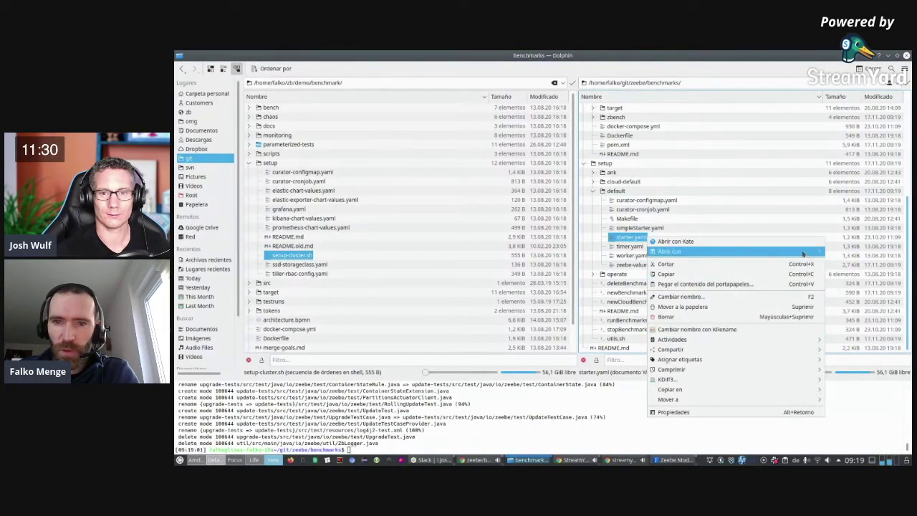
# - Open starter.yaml in Kate, then close it and the inactive split view
pyautogui.click(705, 242)
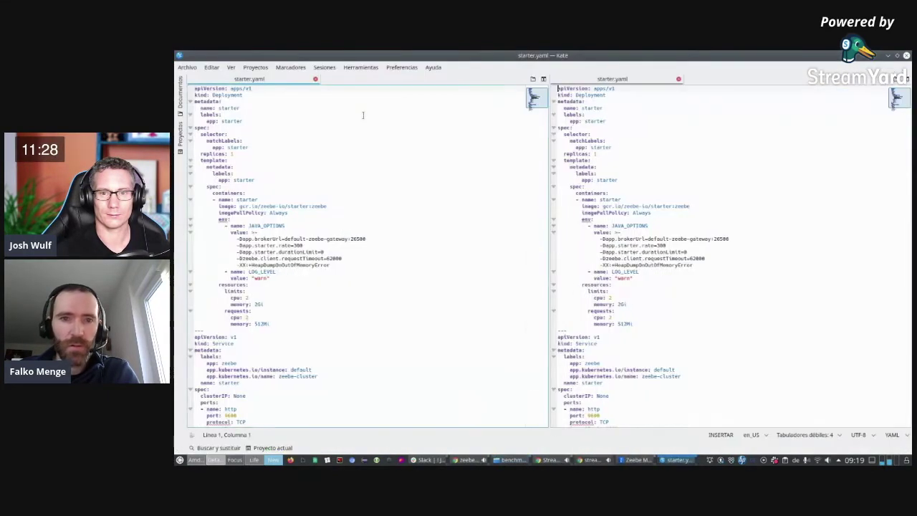
pyautogui.click(679, 79)
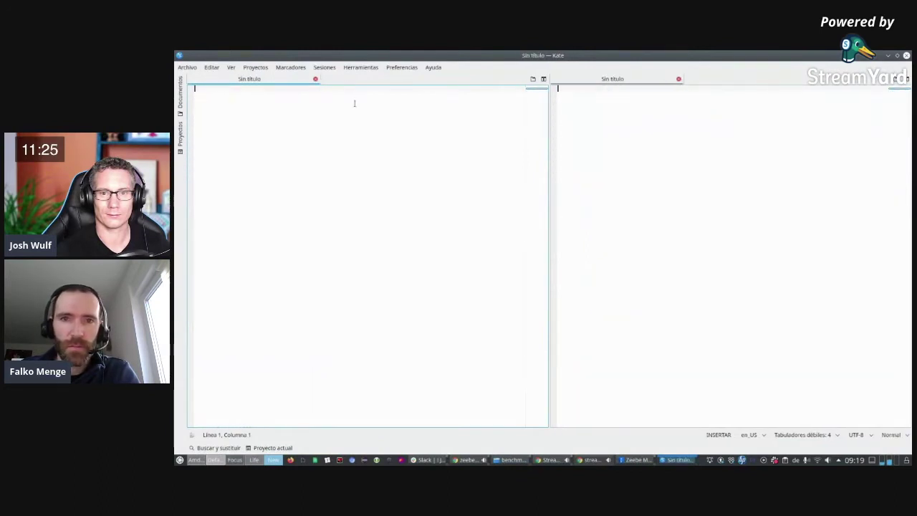
pyautogui.click(544, 79)
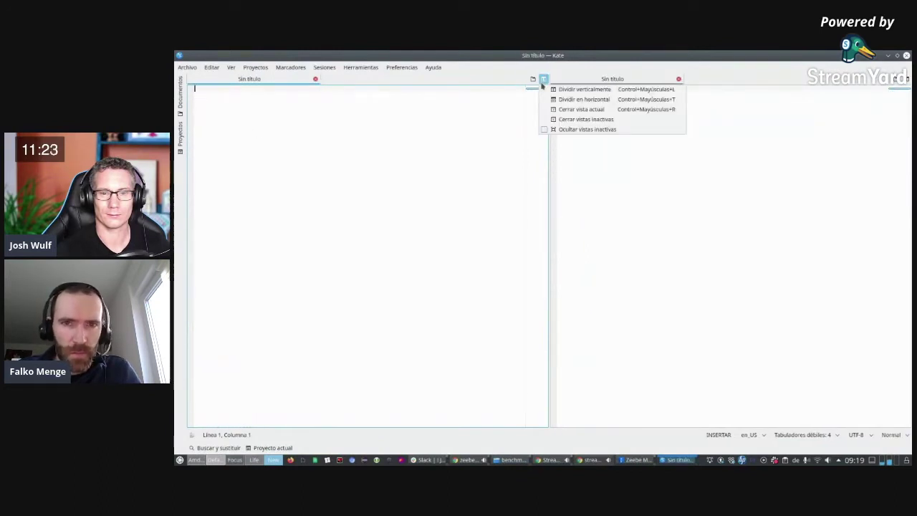
pyautogui.click(573, 120)
pyautogui.hotkey('alt', 'Tab')
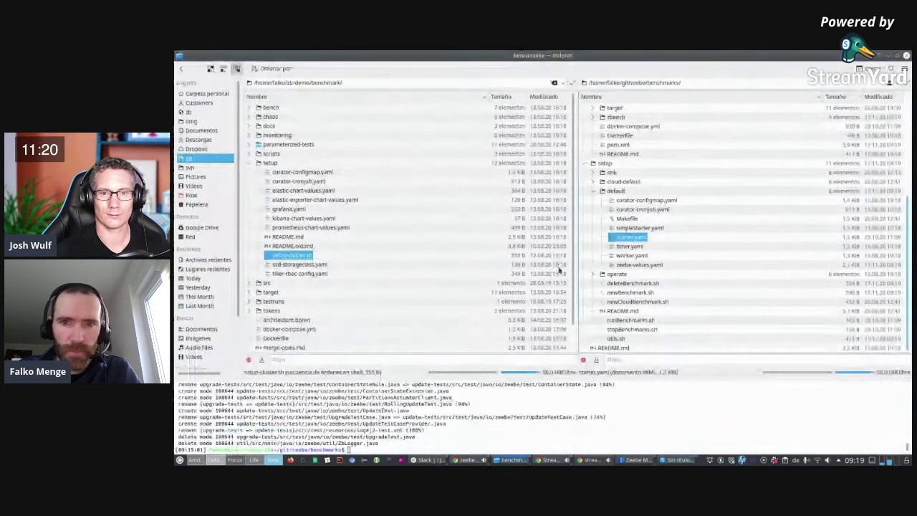
# - Reopen starter.yaml full-width and review its Deployment and Service definitions
pyautogui.doubleClick(632, 237)
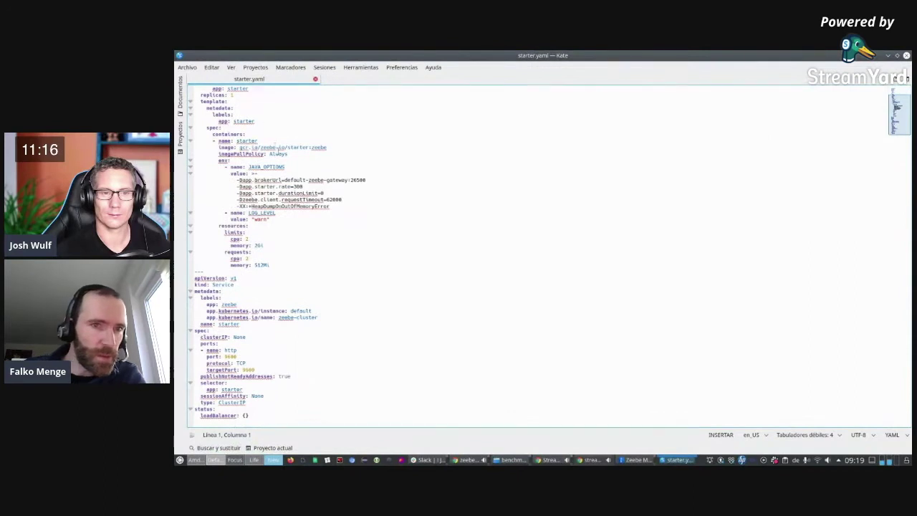
pyautogui.scroll(3, 265, 267)
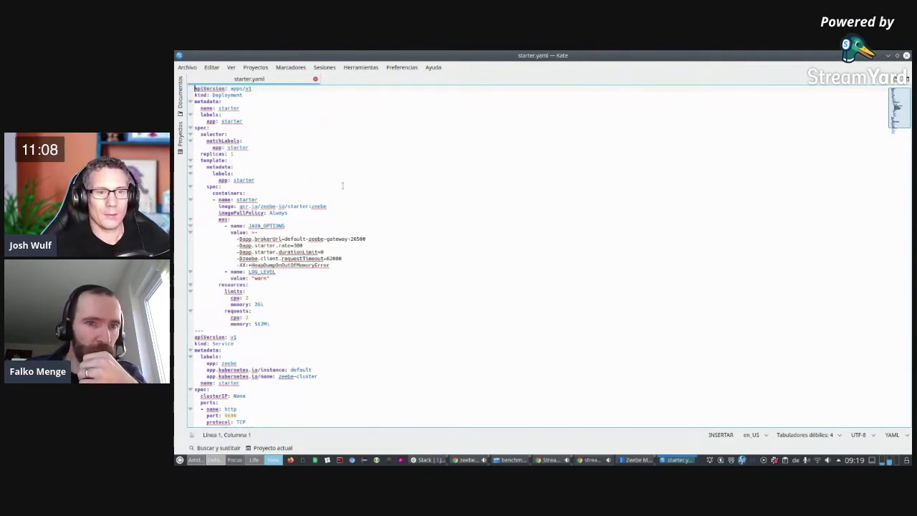
pyautogui.scroll(-3, 322, 168)
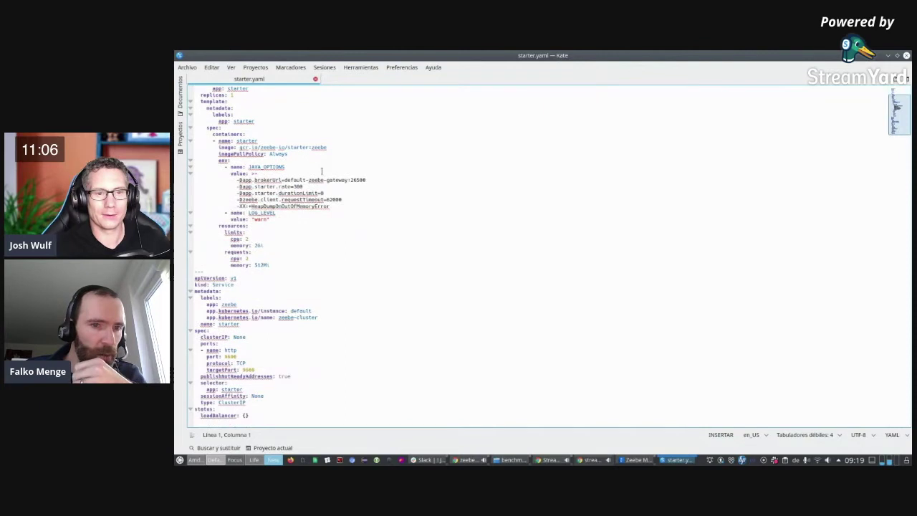
pyautogui.click(380, 270)
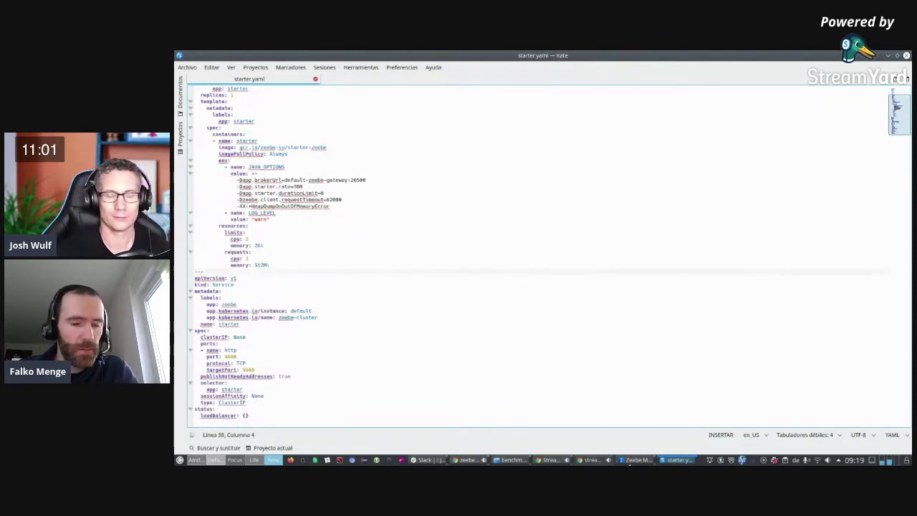
pyautogui.click(511, 459)
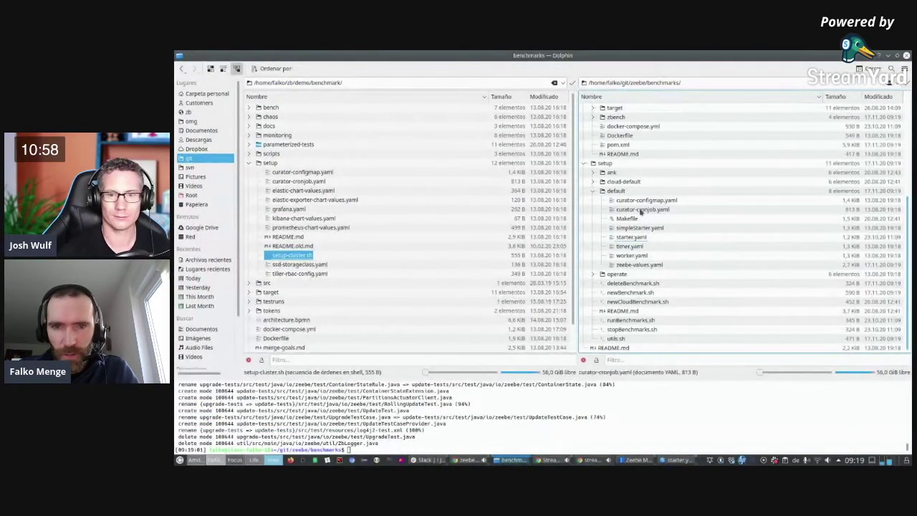
# - Open application.conf in Kate, confirm bpmnXmlPath uses one_task, then select one_task.bpmn in Dolphin
pyautogui.scroll(6, 598, 165)
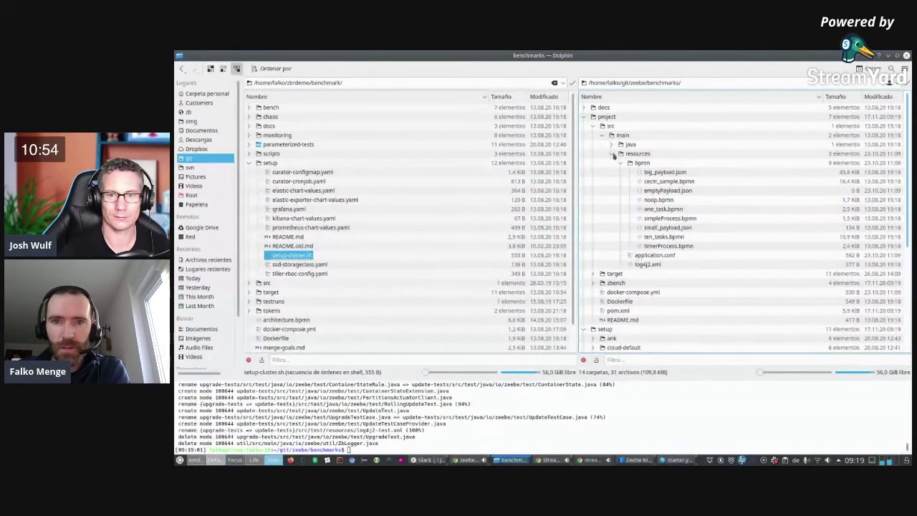
pyautogui.click(663, 258)
pyautogui.rightClick(670, 255)
pyautogui.click(696, 260)
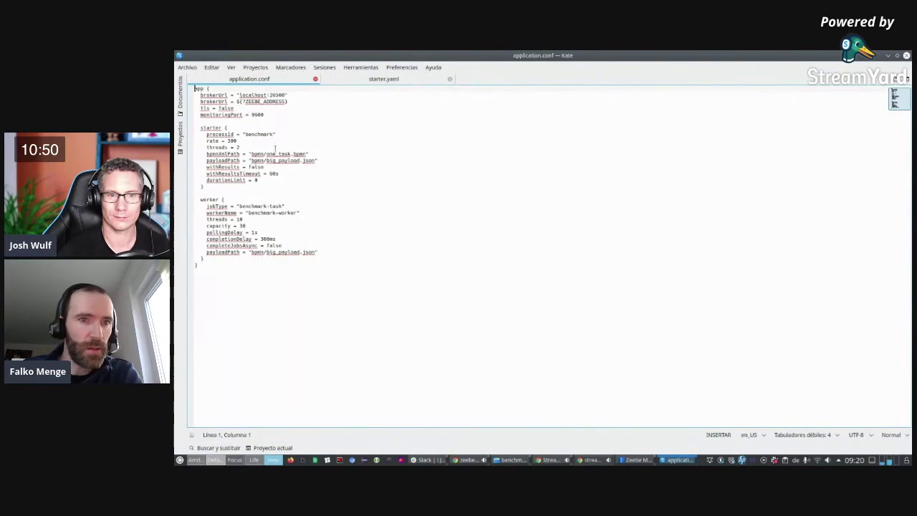
pyautogui.click(264, 153)
pyautogui.doubleClick(278, 154)
pyautogui.click(298, 154)
pyautogui.hotkey('alt', 'Tab')
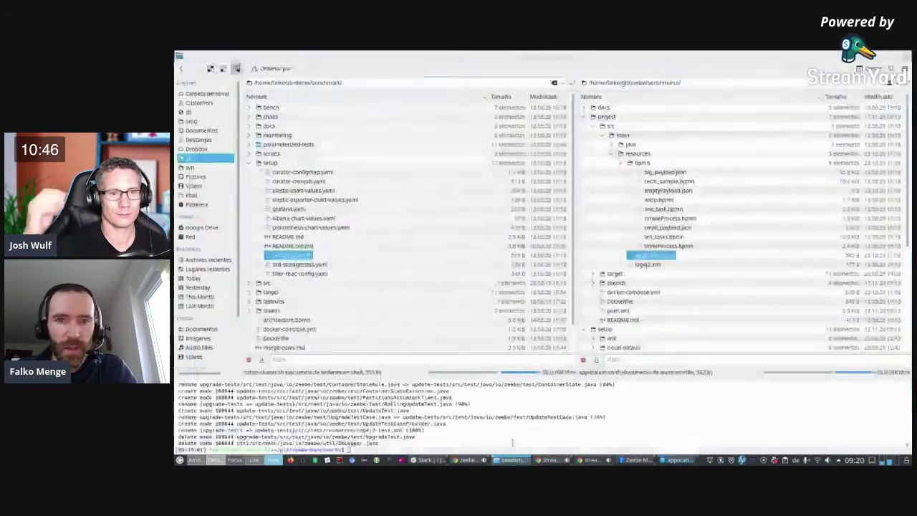
pyautogui.click(663, 209)
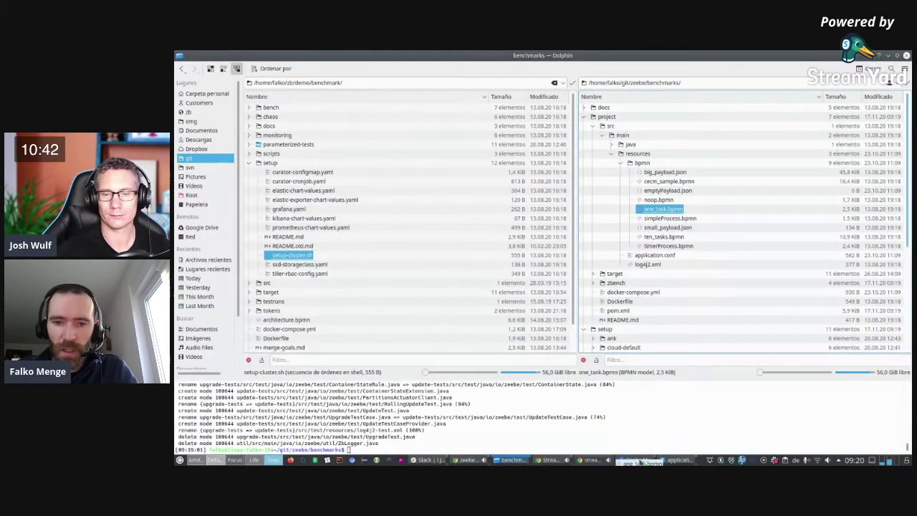
# - Load one_task.bpmn from the file manager into Zeebe Modeler
pyautogui.click(635, 460)
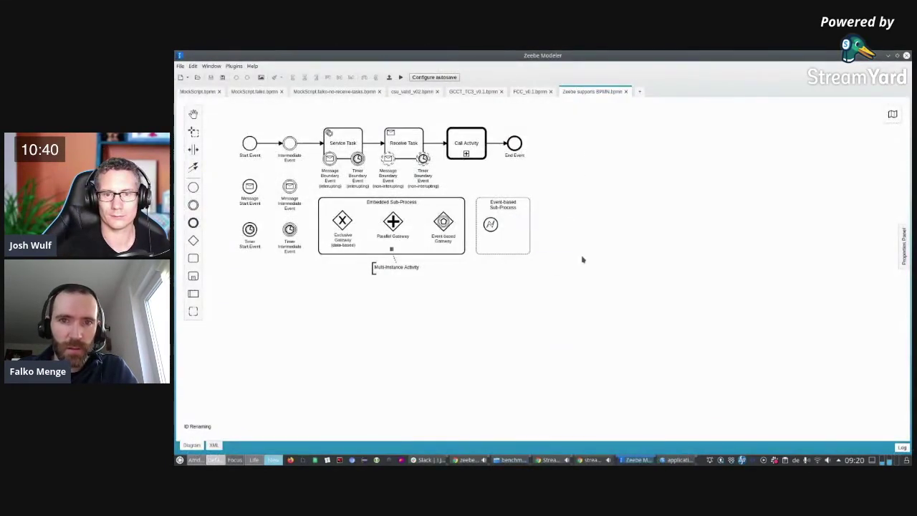
pyautogui.hotkey('alt', 'Tab')
pyautogui.moveTo(666, 214); pyautogui.dragTo(645, 164)
pyautogui.hotkey('alt', 'Tab')
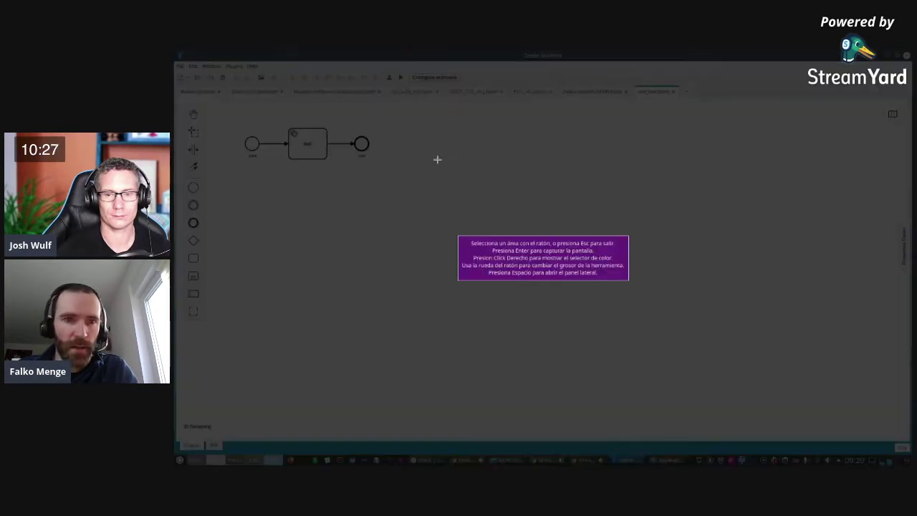
# - Copy a screenshot of the one_task diagram and return to the Zeebe Benchmark spreadsheet
pyautogui.click(731, 460)
pyautogui.moveTo(240, 125); pyautogui.dragTo(373, 160)
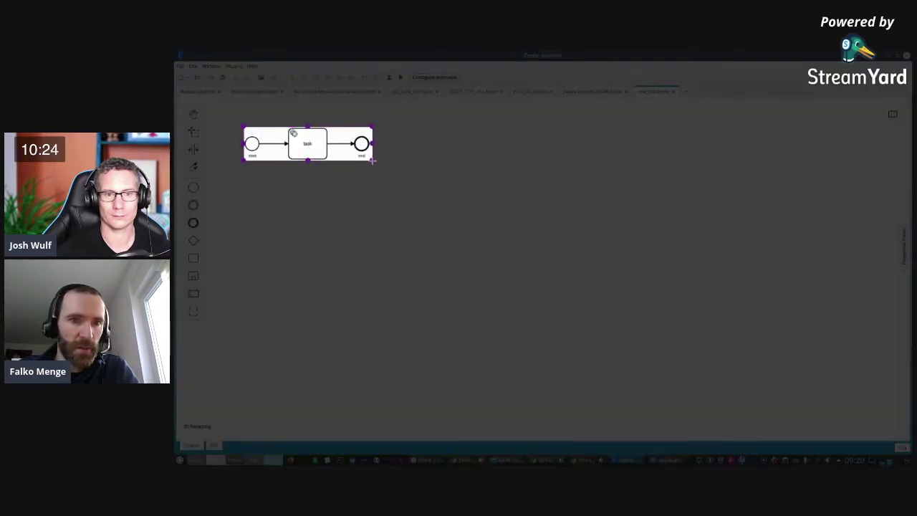
pyautogui.click(284, 115)
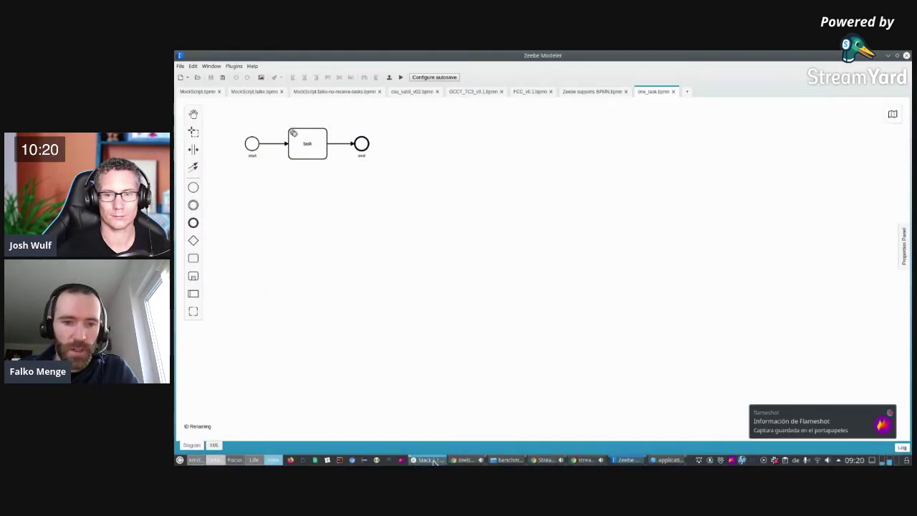
pyautogui.click(462, 463)
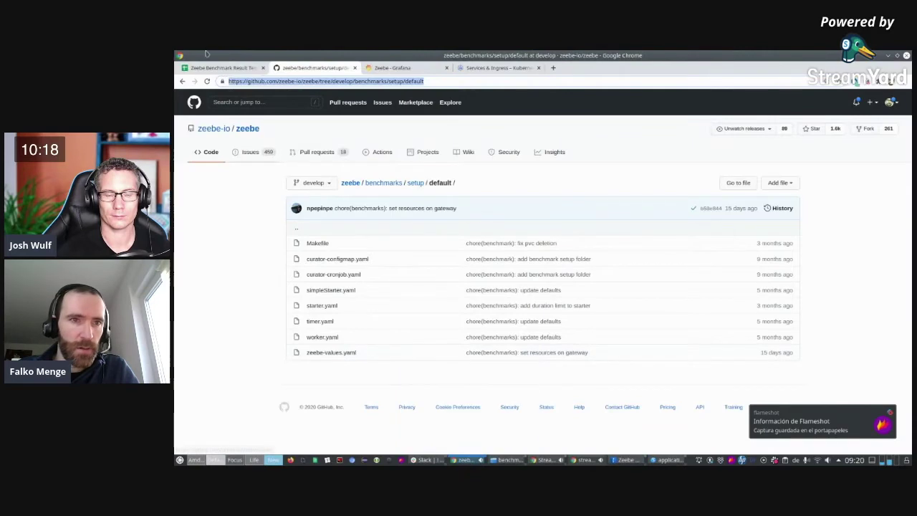
pyautogui.click(225, 68)
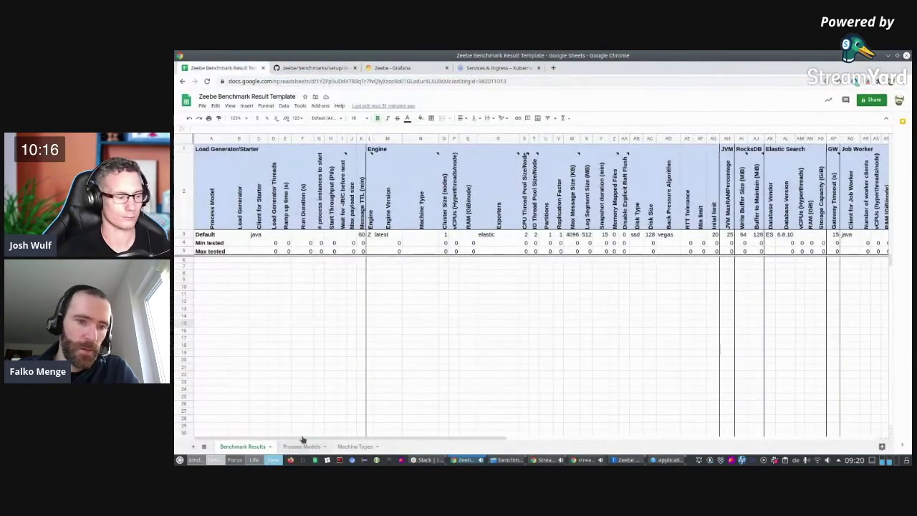
# - Paste the one_task diagram image into cell J3 of the Process Models sheet
pyautogui.click(299, 446)
pyautogui.click(561, 231)
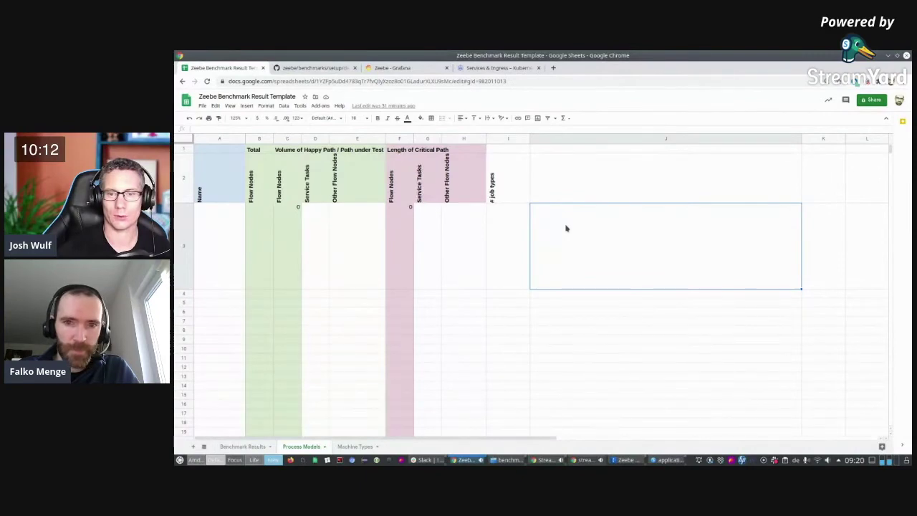
pyautogui.hotkey('ctrl', 'v')
pyautogui.click(652, 224)
pyautogui.click(670, 211)
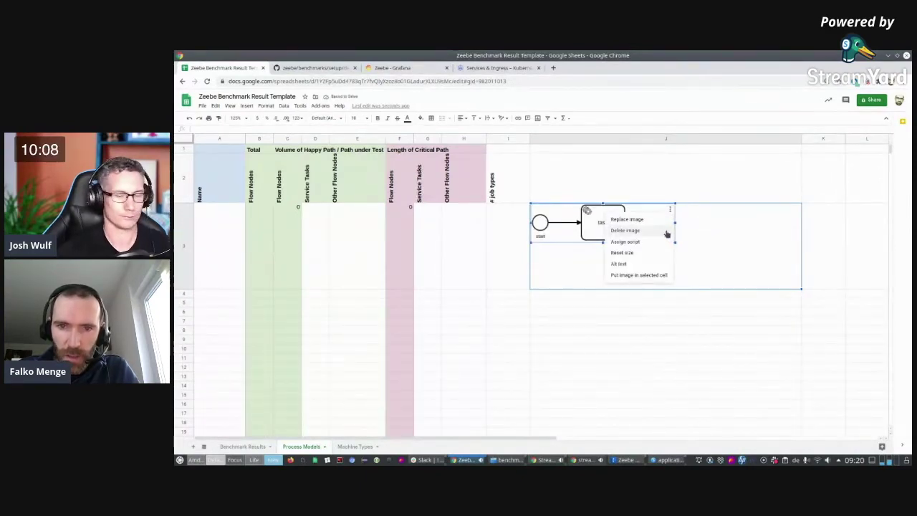
pyautogui.click(627, 276)
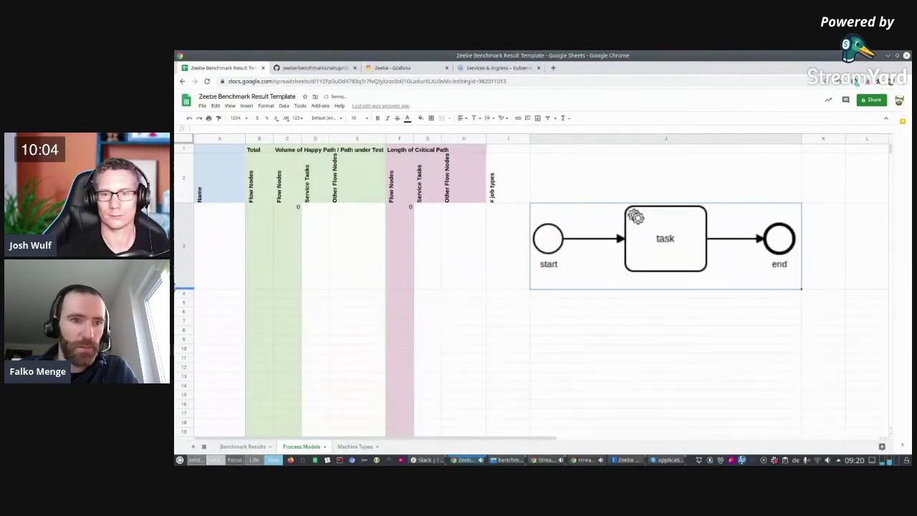
# - Shrink row 3 to fit the diagram, then select cell A3
pyautogui.moveTo(183, 288); pyautogui.dragTo(183, 244)
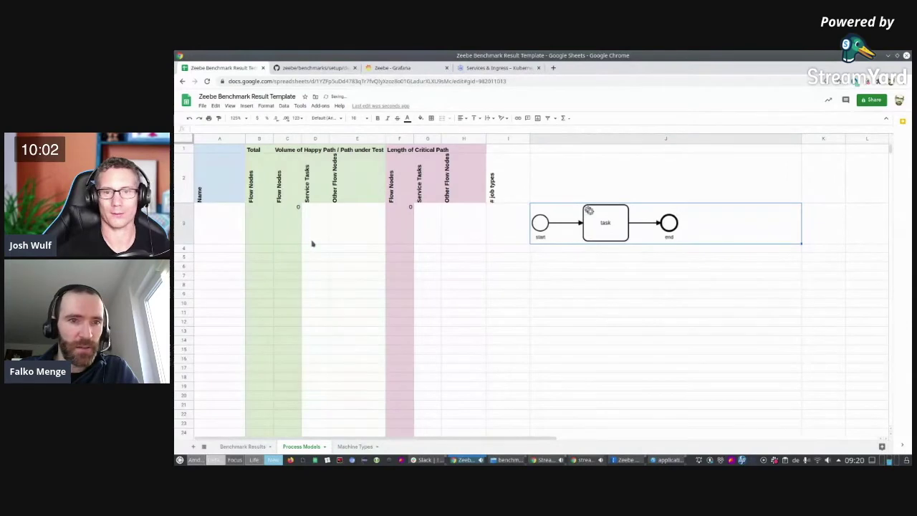
pyautogui.click(294, 229)
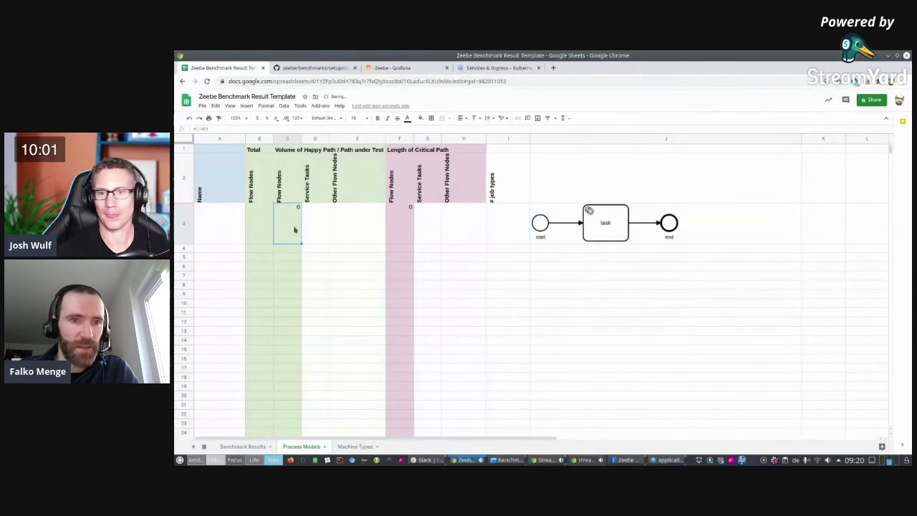
pyautogui.click(236, 224)
# - After checking the diagram in the modeler, enter the model name 'one task' in A3
pyautogui.hotkey('alt', 'Tab')
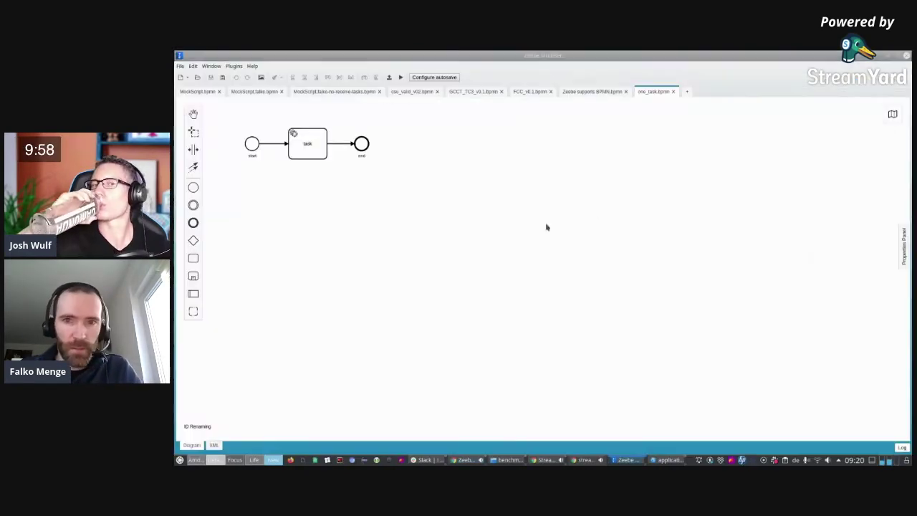
pyautogui.hotkey('alt', 'Tab')
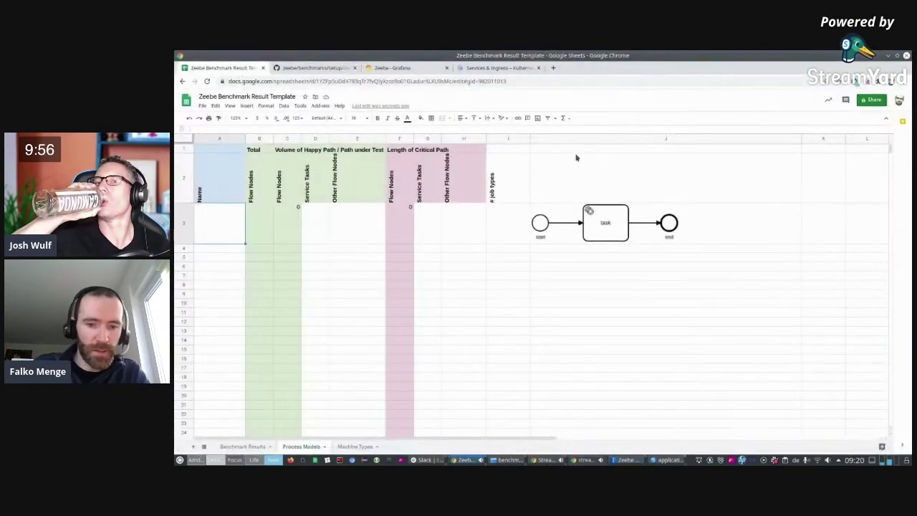
pyautogui.write('one task')
pyautogui.press('Return')
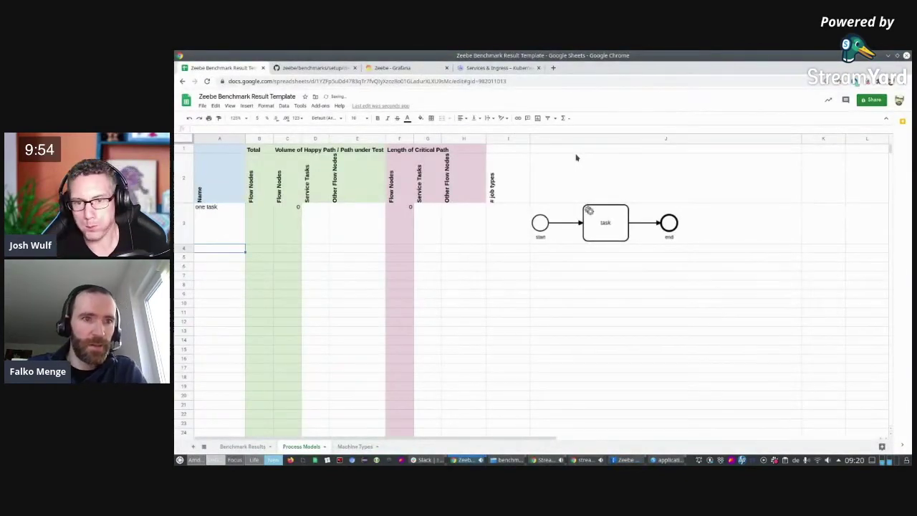
# - Enter 1 service task in D3 and 2 other flow nodes in E3
pyautogui.press('Up')
pyautogui.press('Up')
pyautogui.press('Right')
pyautogui.press('Down')
pyautogui.press('Right')
pyautogui.press('Right')
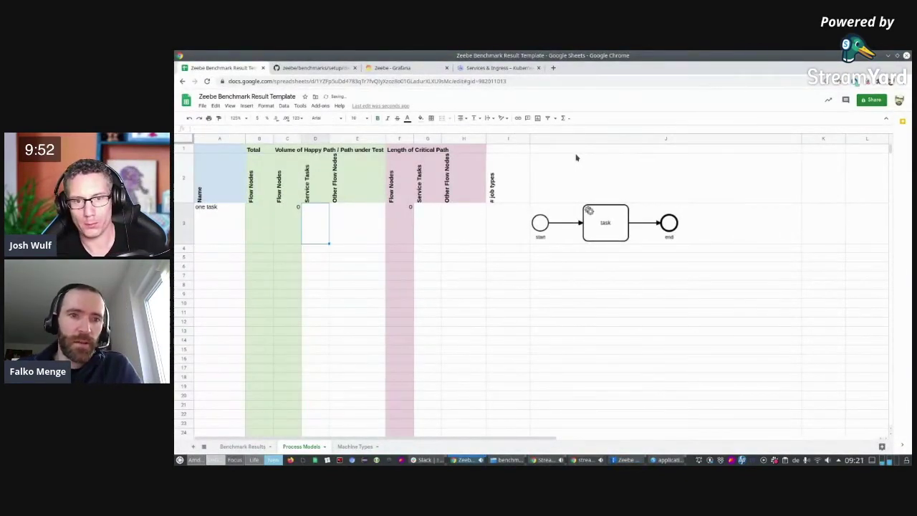
pyautogui.press('Right')
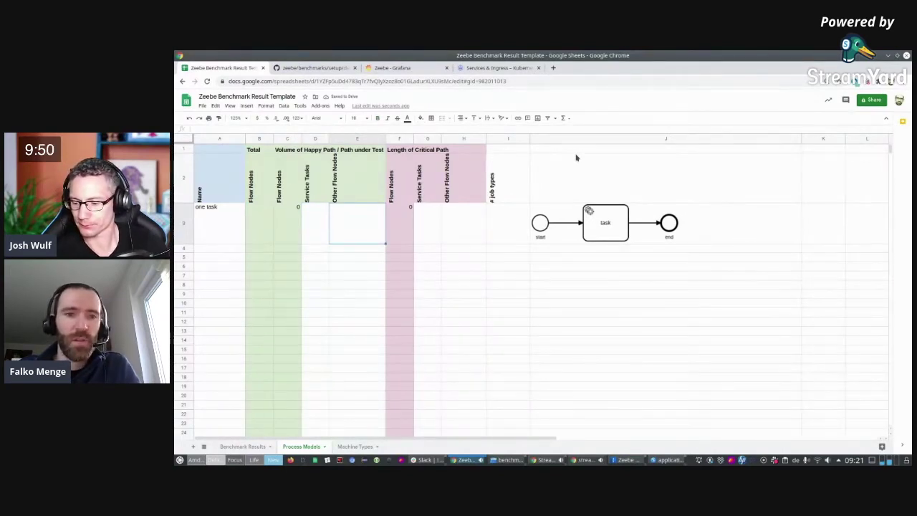
pyautogui.press('Left')
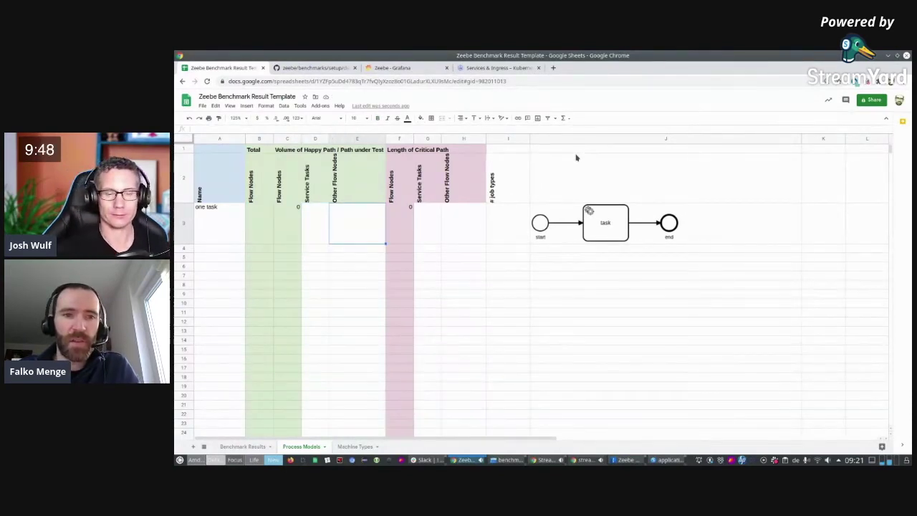
pyautogui.press('Right')
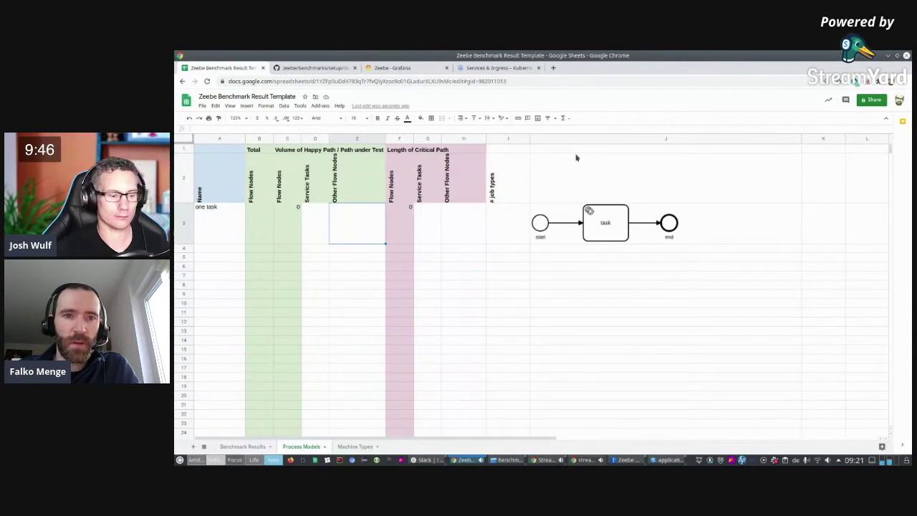
pyautogui.press('Left')
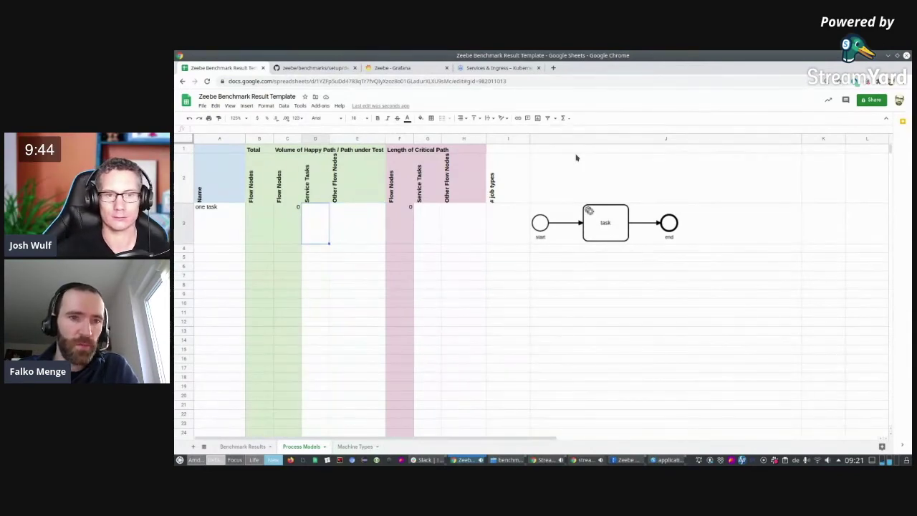
pyautogui.write('1')
pyautogui.press('Tab')
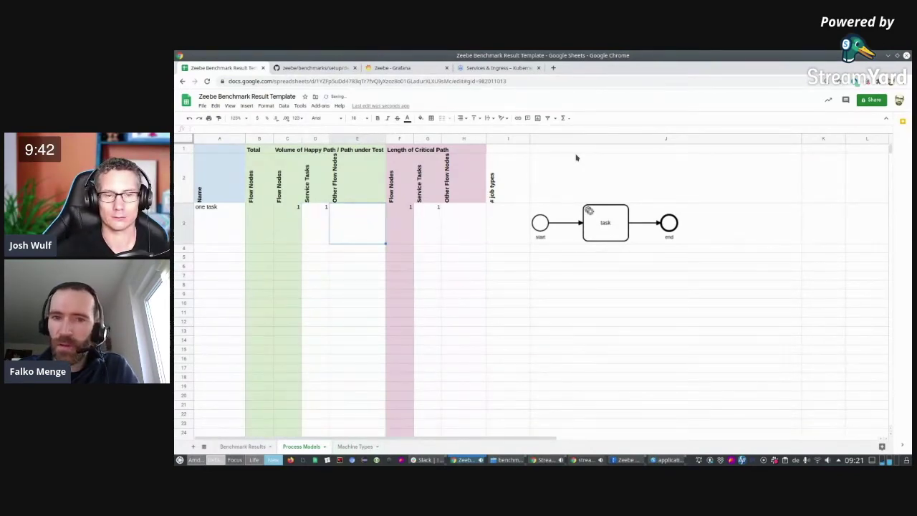
pyautogui.write('2')
pyautogui.press('Left')
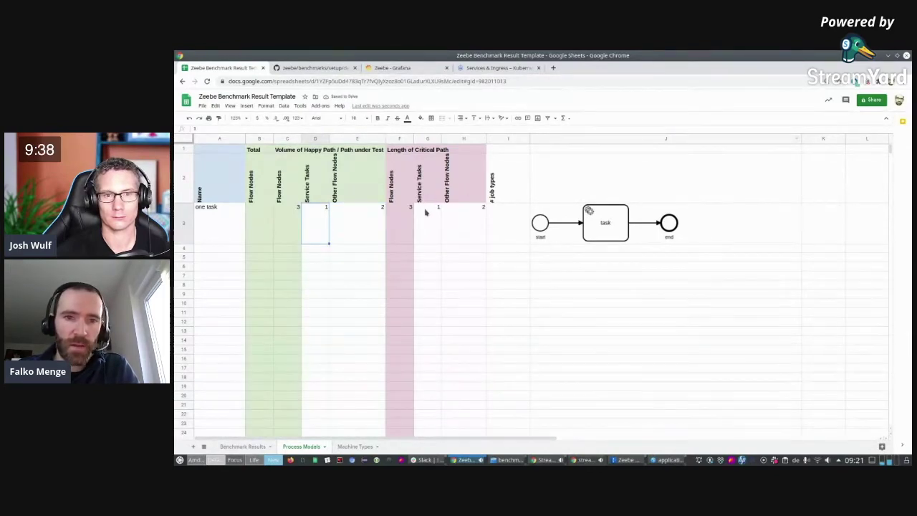
# - Enter 1 job type in I3, then select the Total Flow Nodes cell B3
pyautogui.click(507, 215)
pyautogui.write('1')
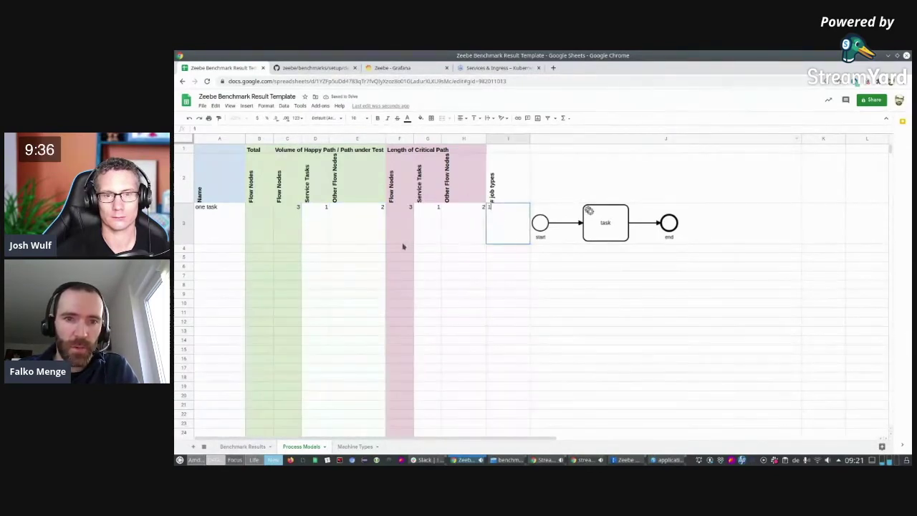
pyautogui.click(361, 225)
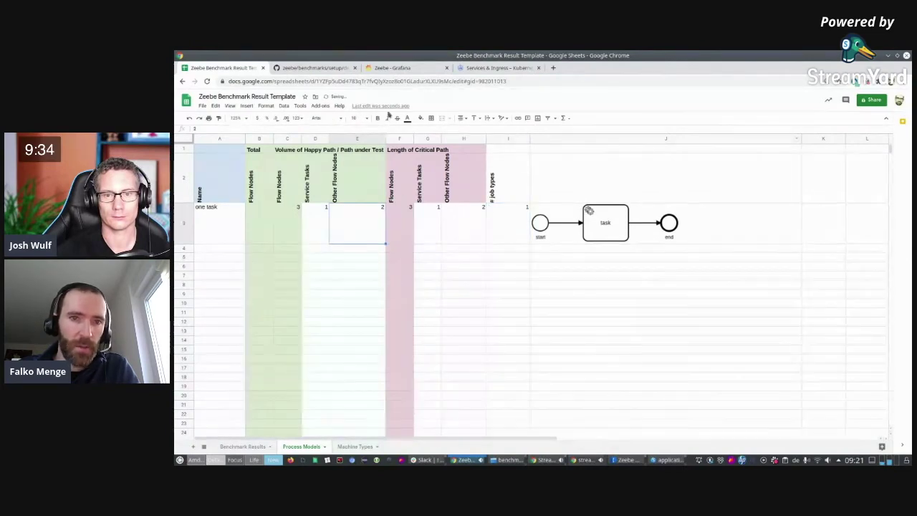
pyautogui.click(260, 222)
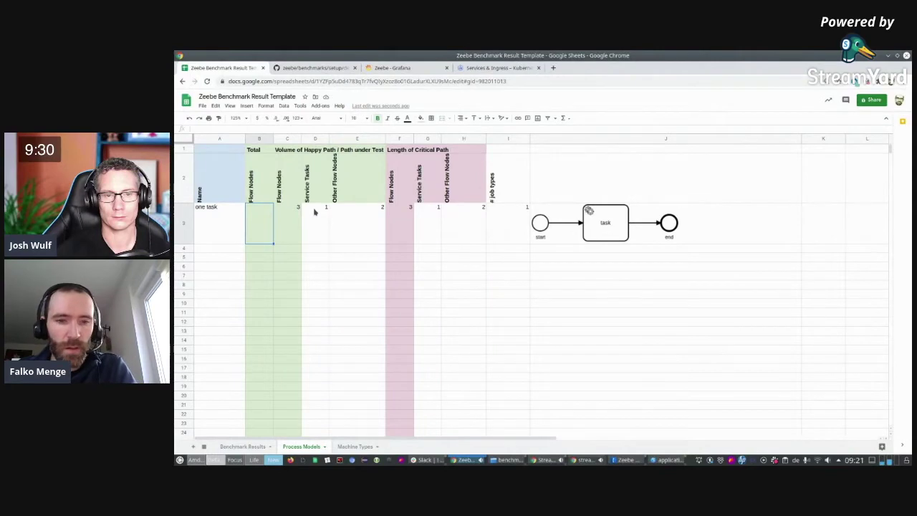
# - Enter the formula =C3 in B3 so Total Flow Nodes shows 3
pyautogui.write('=C3')
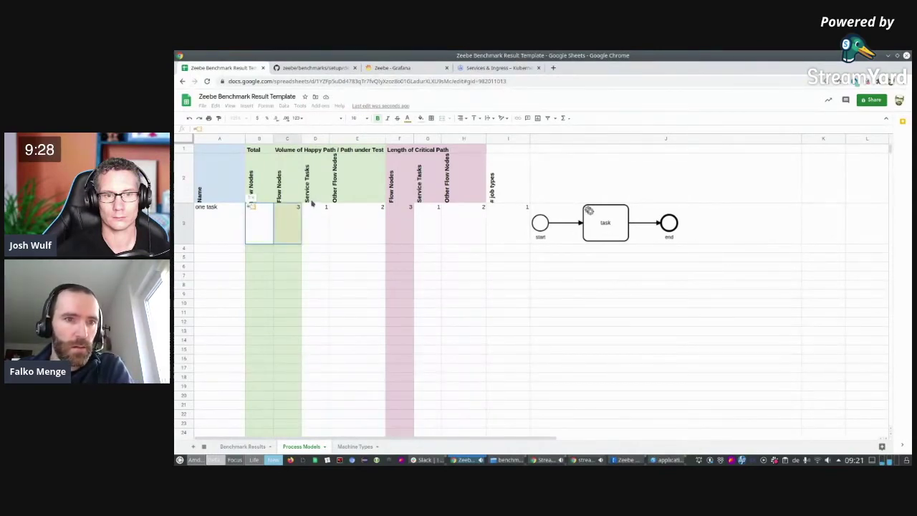
pyautogui.press('Escape')
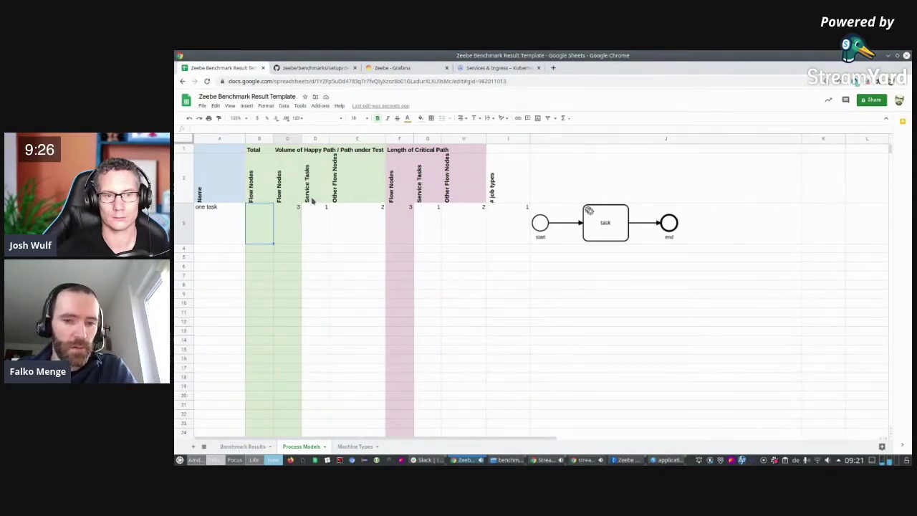
pyautogui.write('=D3')
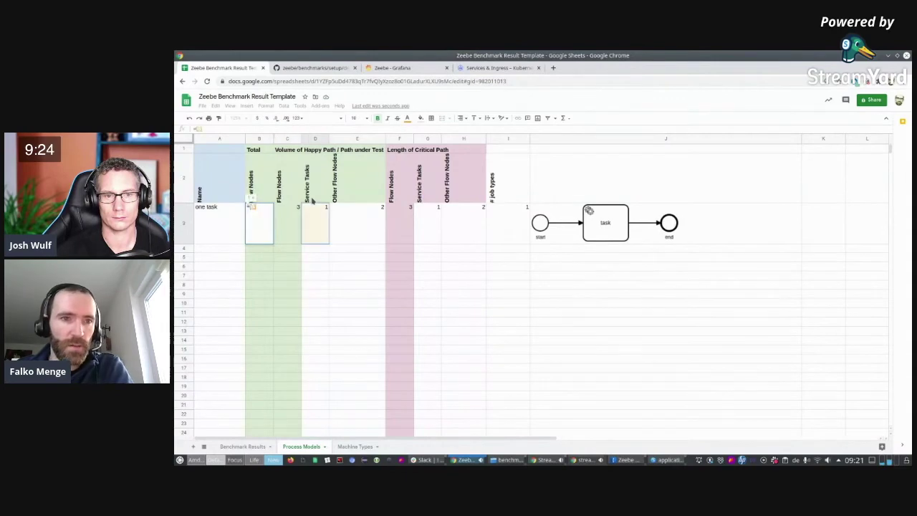
pyautogui.press('BackSpace')
pyautogui.press('BackSpace')
pyautogui.write('C3')
pyautogui.press('Return')
pyautogui.press('Right')
pyautogui.press('Right')
pyautogui.press('Right')
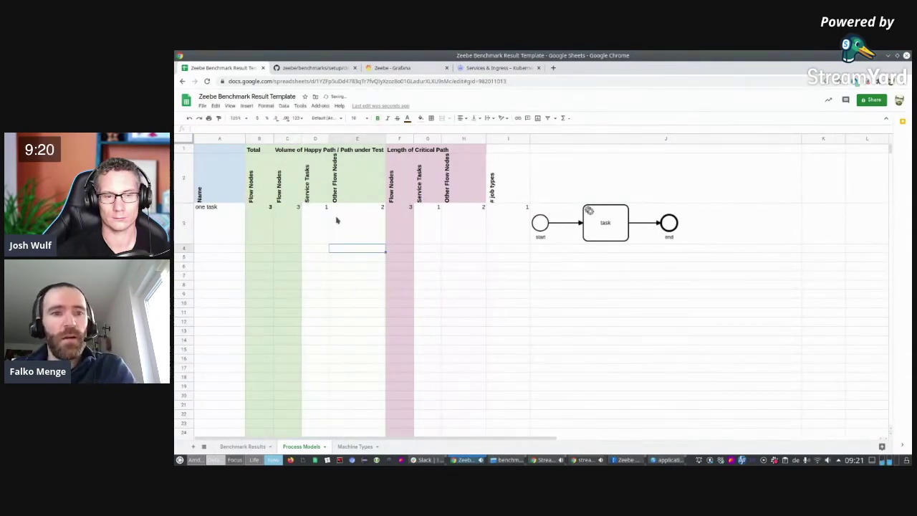
pyautogui.click(336, 220)
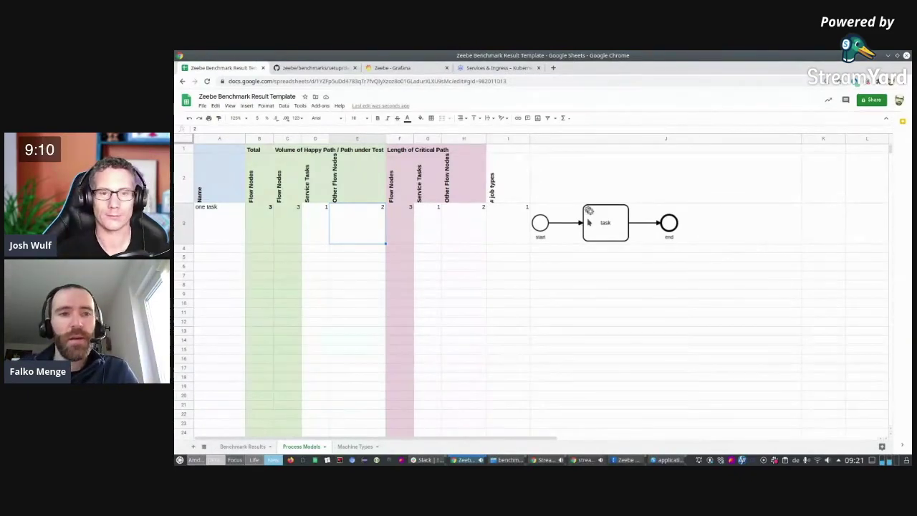
pyautogui.click(406, 154)
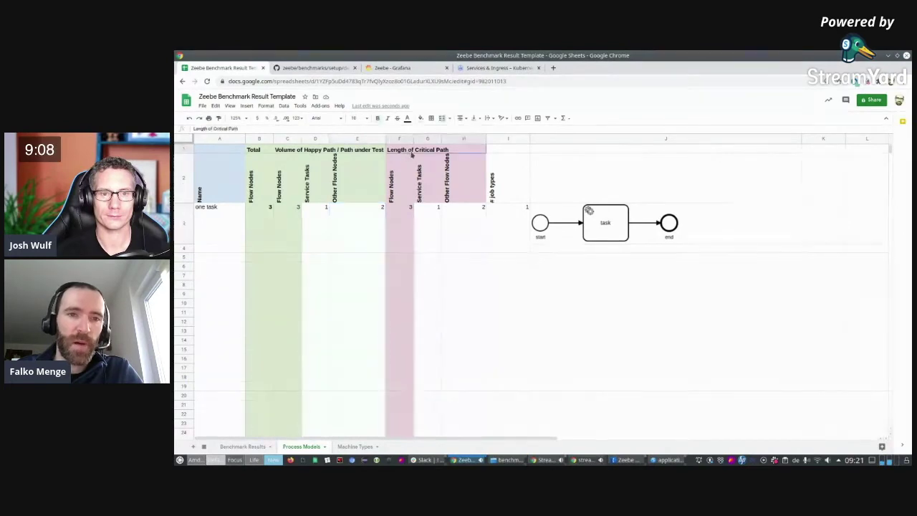
pyautogui.click(298, 152)
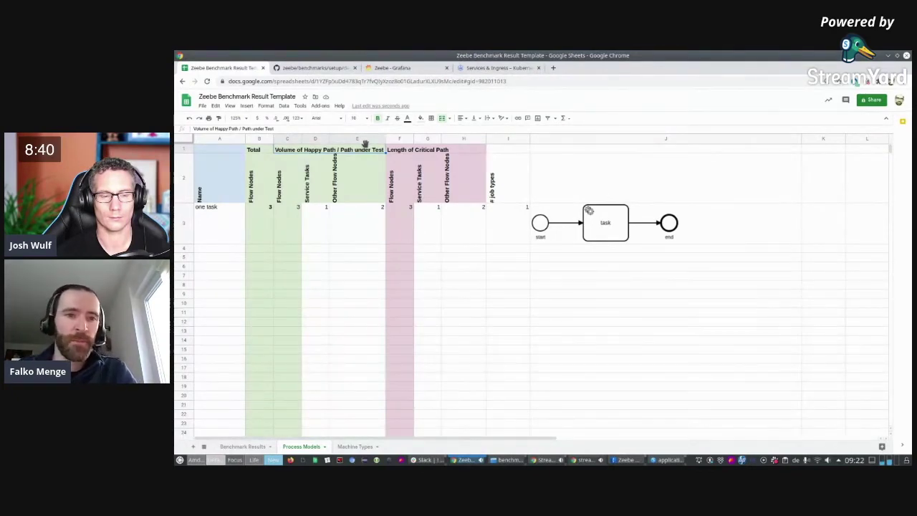
pyautogui.click(330, 230)
pyautogui.press('Left')
pyautogui.press('Left')
pyautogui.press('Left')
pyautogui.press('Left')
pyautogui.press('Right')
pyautogui.press('Right')
pyautogui.press('Left')
pyautogui.press('Left')
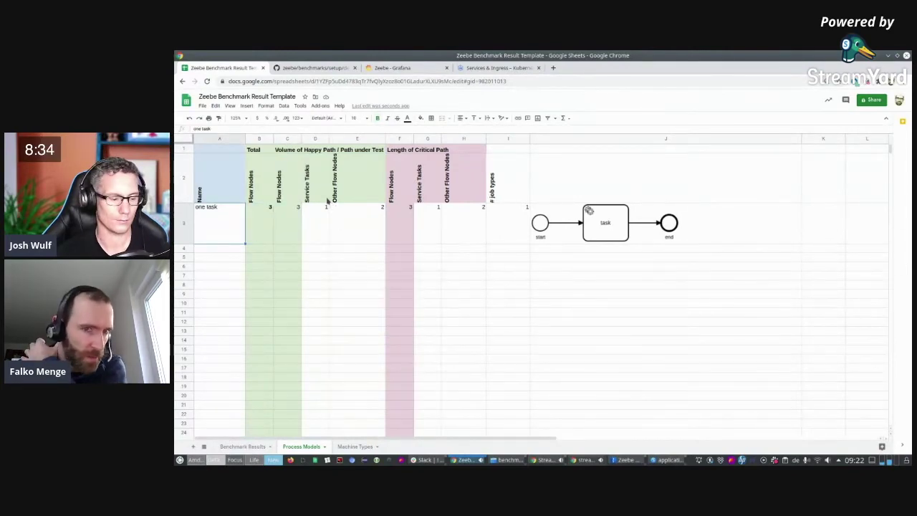
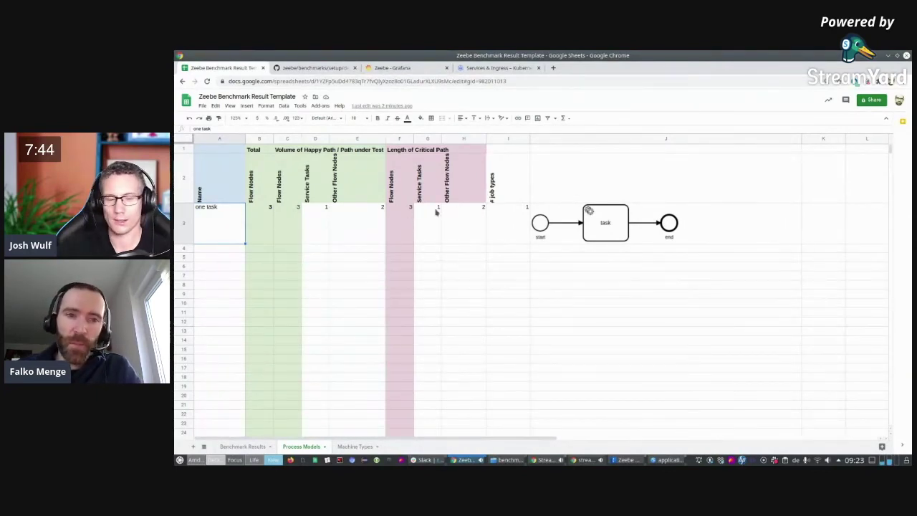
# - Check that the 'one task' process model has 3 total flow nodes, then go to Benchmark Results
pyautogui.click(268, 213)
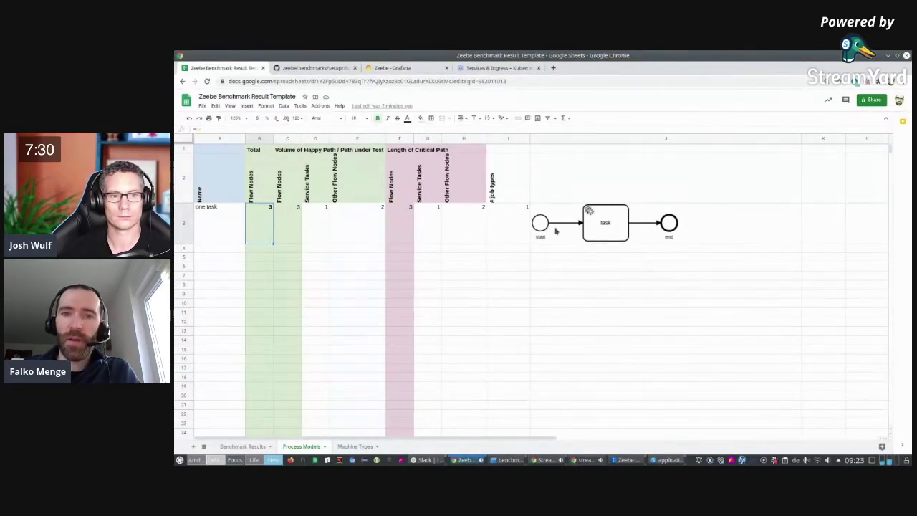
pyautogui.click(244, 447)
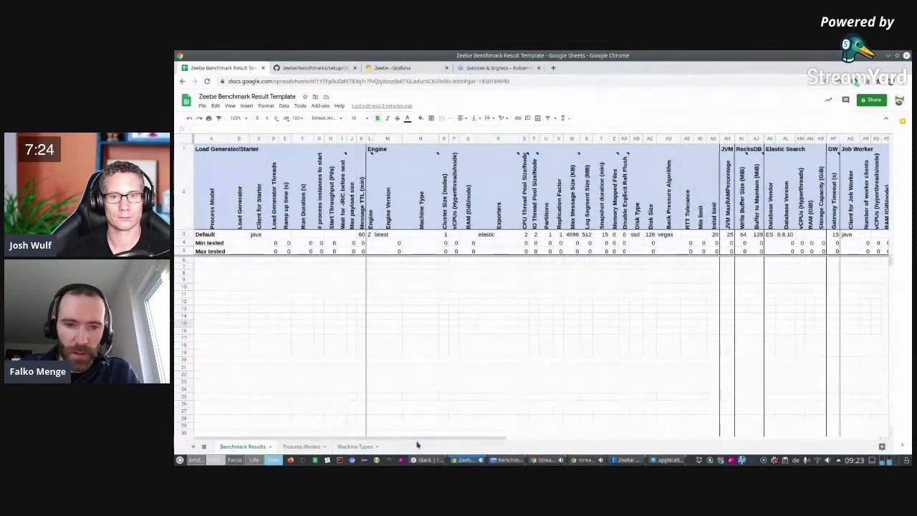
pyautogui.moveTo(415, 440); pyautogui.dragTo(610, 440)
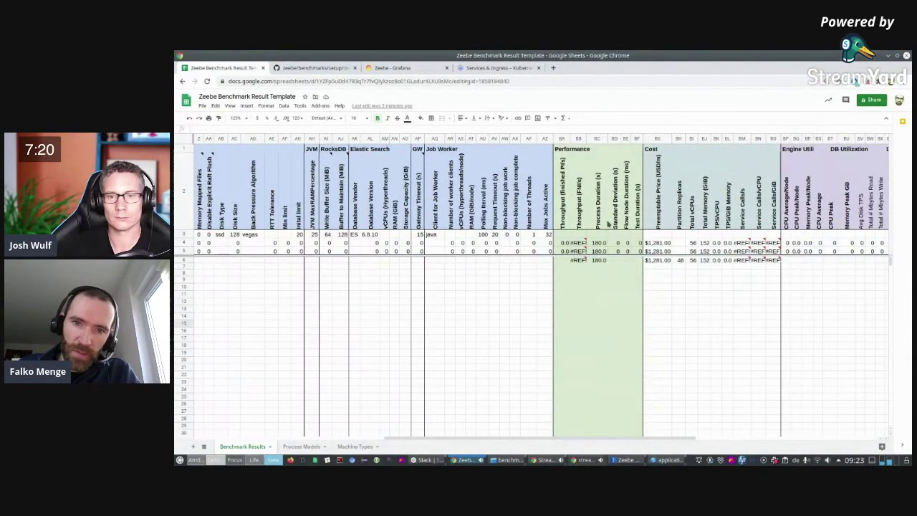
pyautogui.click(581, 221)
pyautogui.click(565, 218)
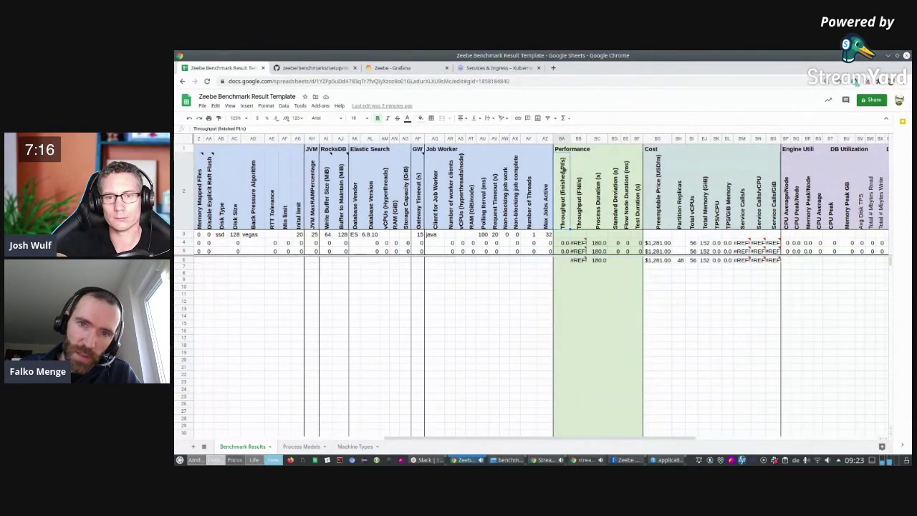
pyautogui.click(579, 191)
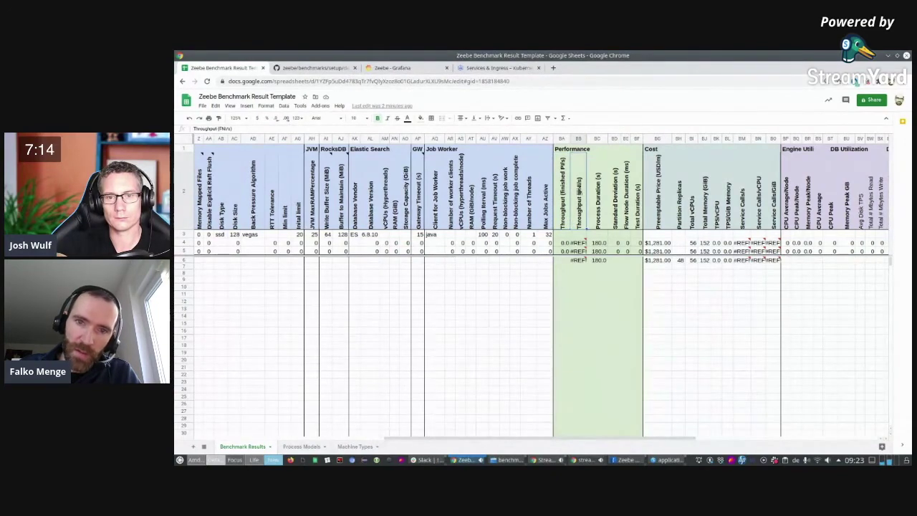
pyautogui.click(626, 204)
pyautogui.click(606, 208)
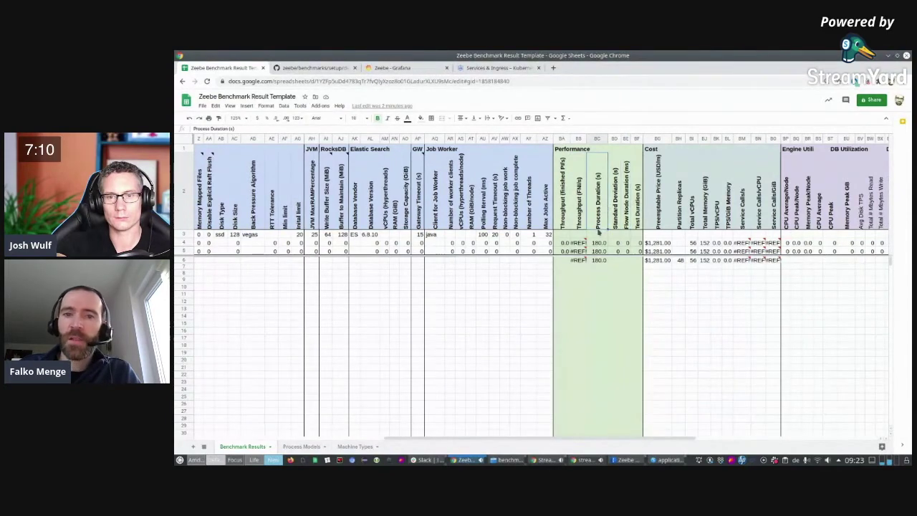
pyautogui.click(579, 208)
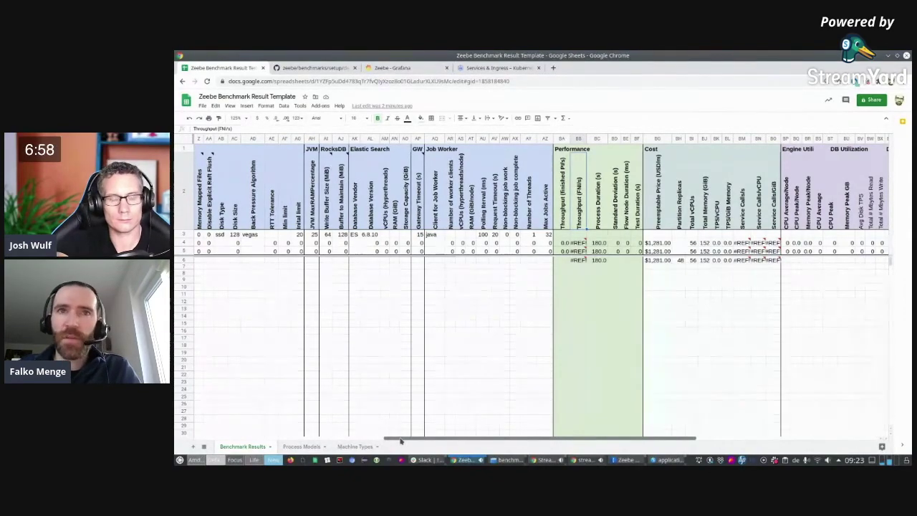
pyautogui.moveTo(401, 441); pyautogui.dragTo(210, 438)
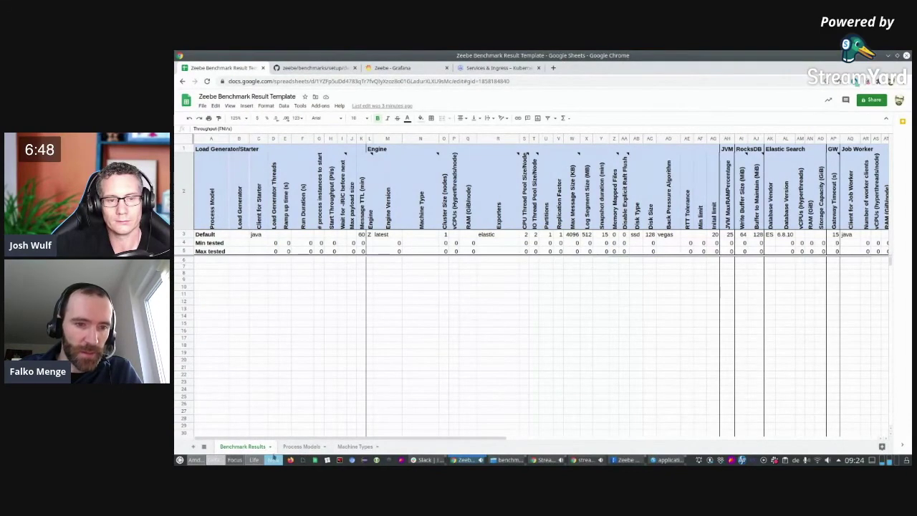
# - Start row 6 with 'one task', using java as load generator and java as starter client
pyautogui.click(212, 260)
pyautogui.click(301, 446)
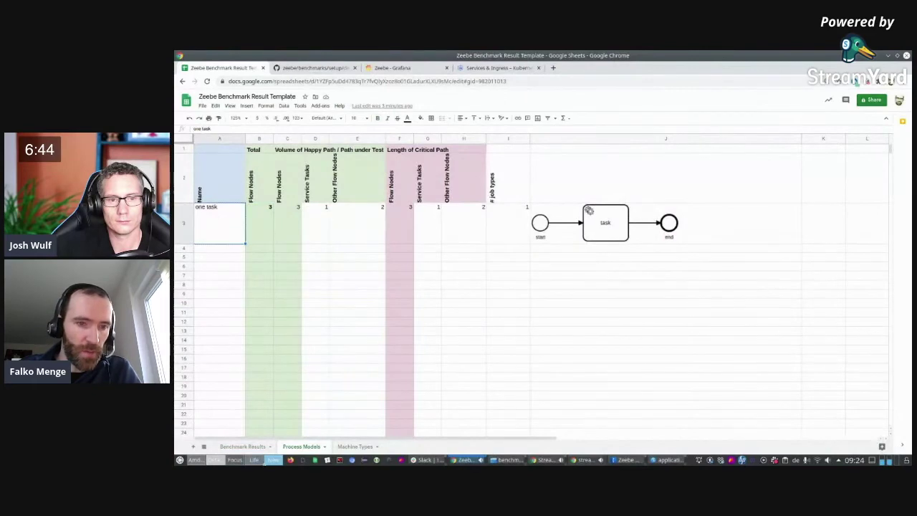
pyautogui.click(242, 447)
pyautogui.write('one task')
pyautogui.press('Tab')
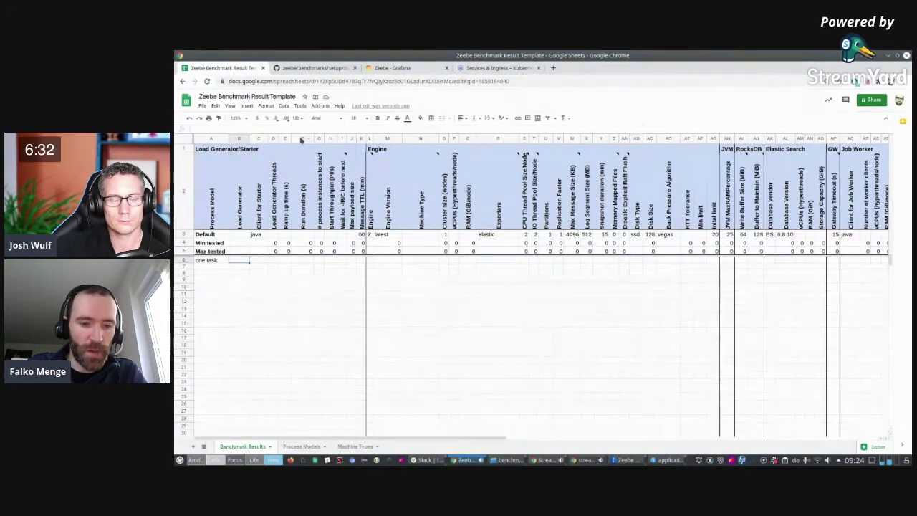
pyautogui.write('java')
pyautogui.press('Tab')
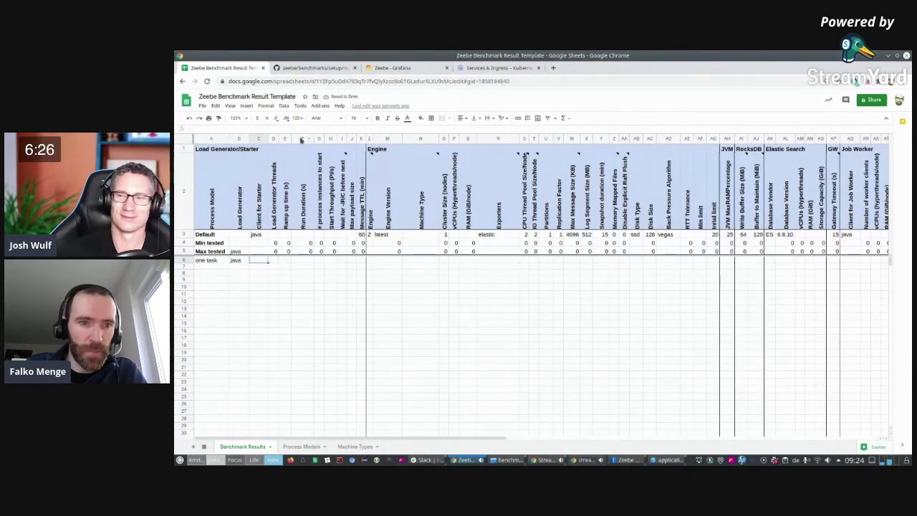
pyautogui.write('java')
pyautogui.press('Tab')
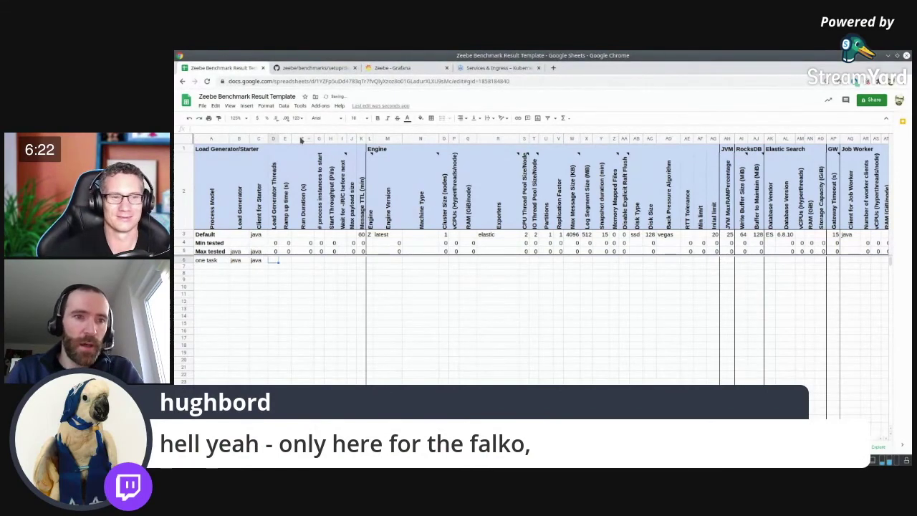
# - Set 1 generator thread and dashes for ramp-up time, run duration and process instances
pyautogui.write('1')
pyautogui.press('Tab')
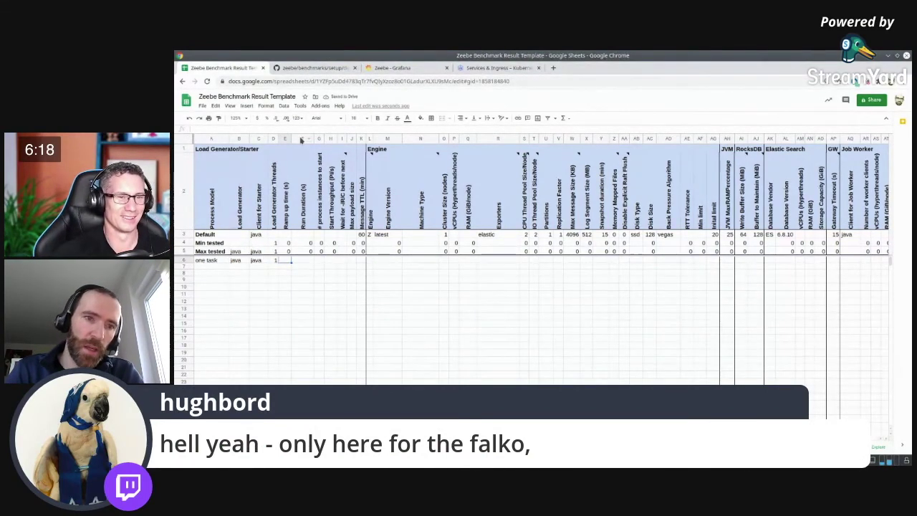
pyautogui.write('0')
pyautogui.press('Tab')
pyautogui.write('0')
pyautogui.press('Tab')
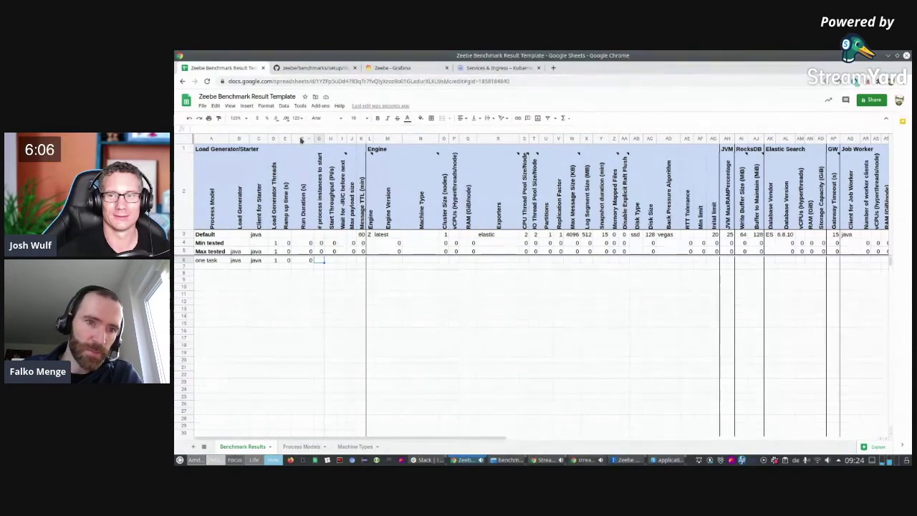
pyautogui.press('Left')
pyautogui.press('Left')
pyautogui.write('-')
pyautogui.press('Tab')
pyautogui.press('Delete')
pyautogui.write('-')
pyautogui.press('Tab')
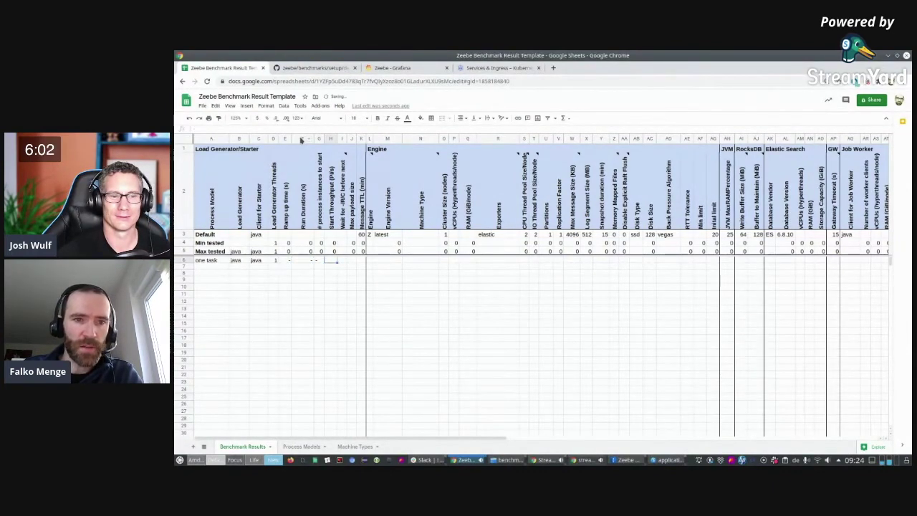
pyautogui.write('-')
pyautogui.press('Tab')
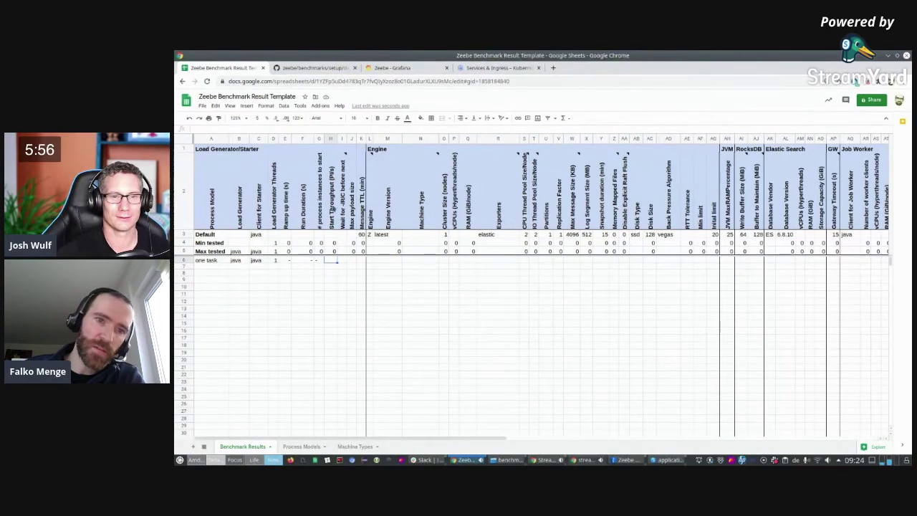
pyautogui.click(660, 462)
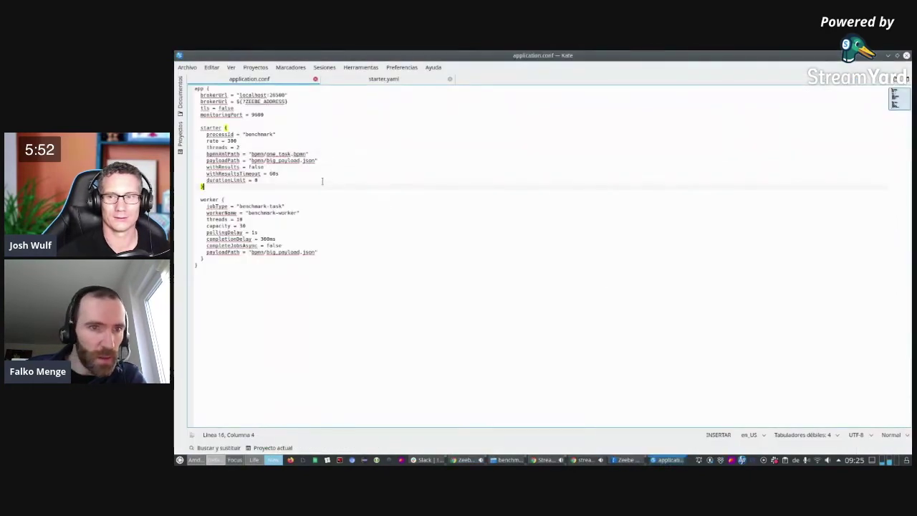
# - Look up the starter rate value 300 in Kate's starter.yaml, then return to the spreadsheet
pyautogui.click(384, 78)
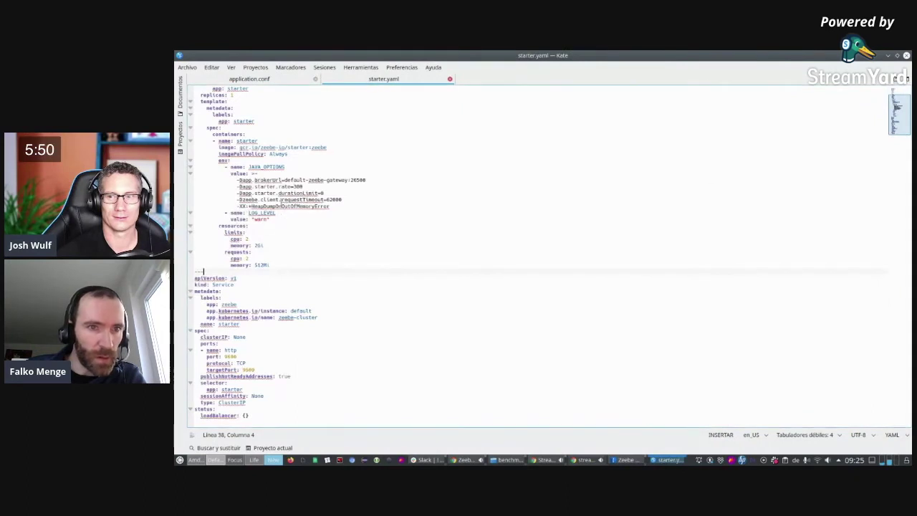
pyautogui.doubleClick(299, 186)
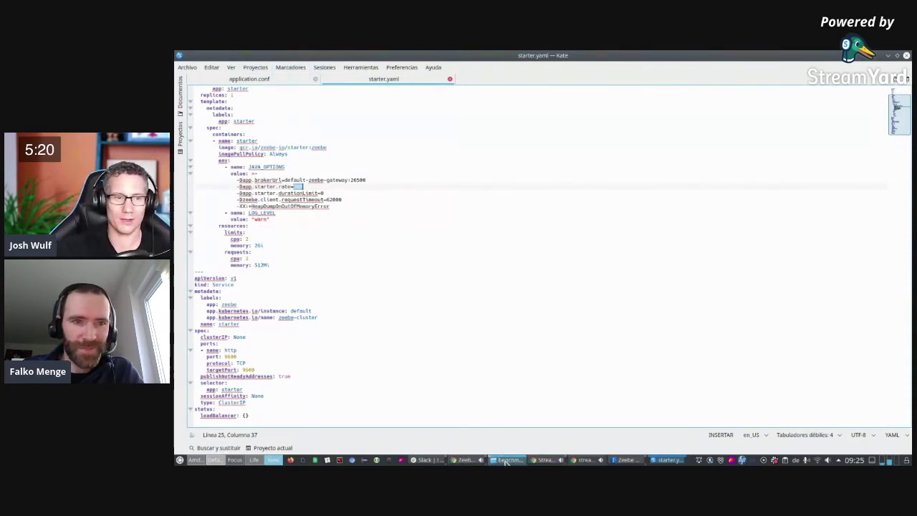
pyautogui.moveTo(502, 463)
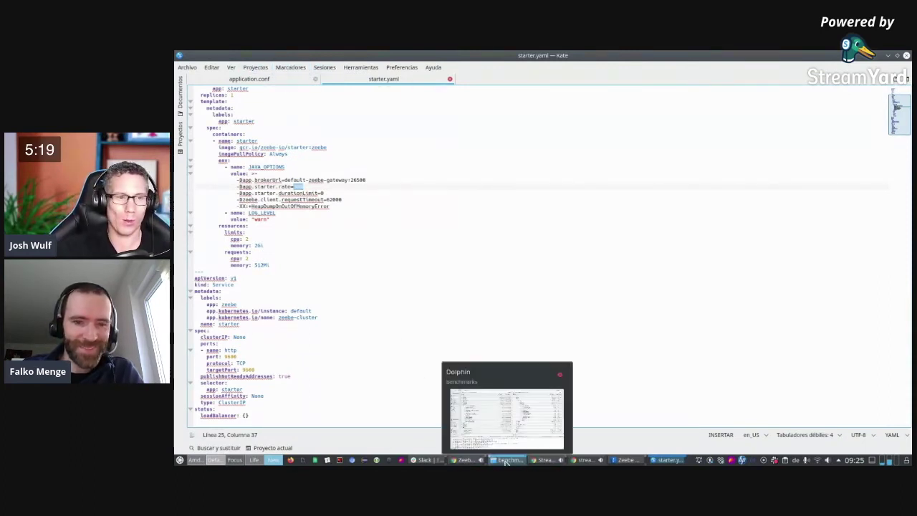
pyautogui.click(470, 463)
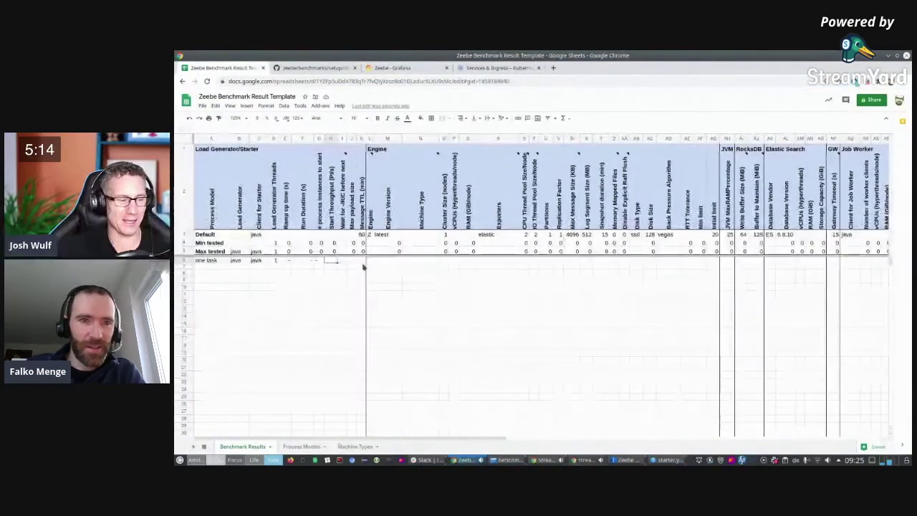
# - Set the one task row's start throughput to 300, replacing a trial 1000/30 formula
pyautogui.press('Up')
pyautogui.write('=')
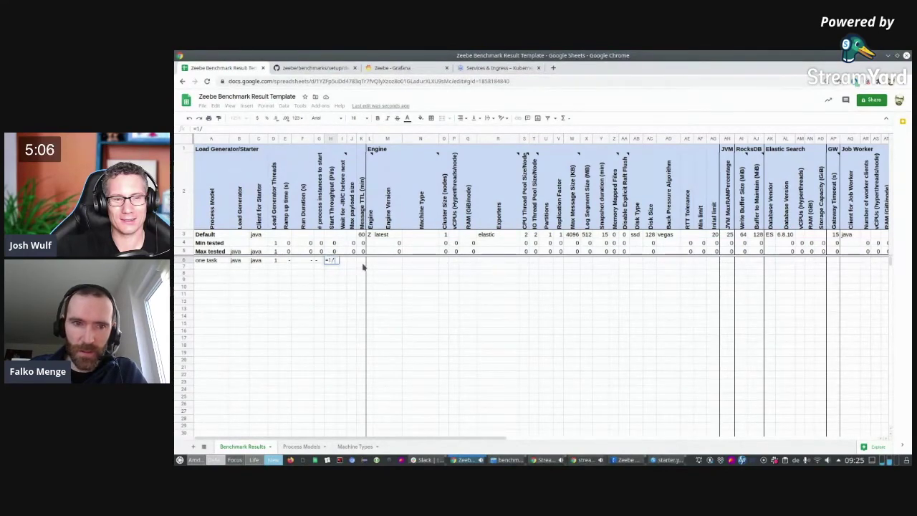
pyautogui.write('1/1')
pyautogui.press('BackSpace')
pyautogui.press('BackSpace')
pyautogui.press('BackSpace')
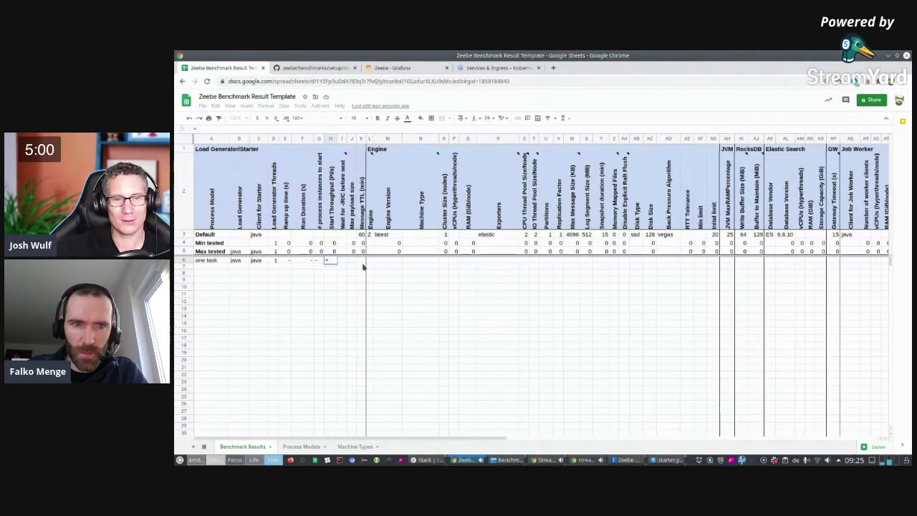
pyautogui.write('18')
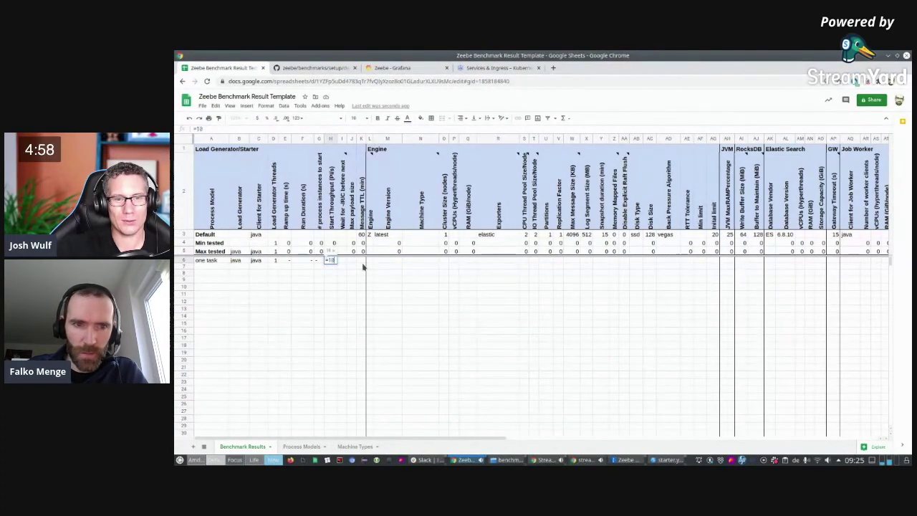
pyautogui.press('BackSpace')
pyautogui.press('BackSpace')
pyautogui.write('3')
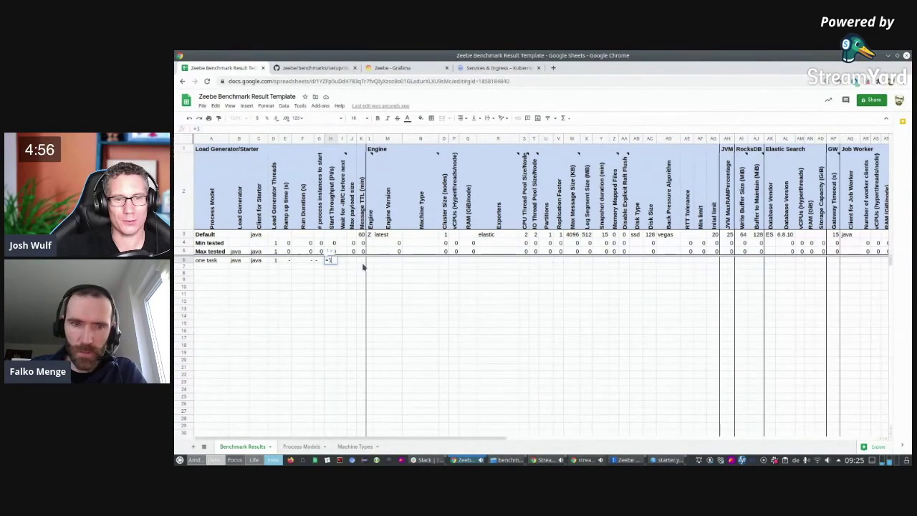
pyautogui.press('BackSpace')
pyautogui.press('BackSpace')
pyautogui.press('BackSpace')
pyautogui.write('1000/300')
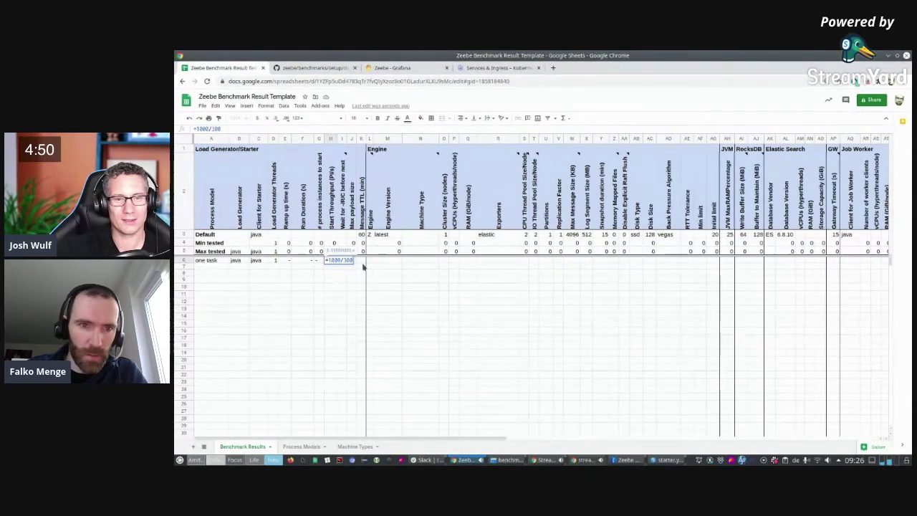
pyautogui.press('Return')
pyautogui.press('Up')
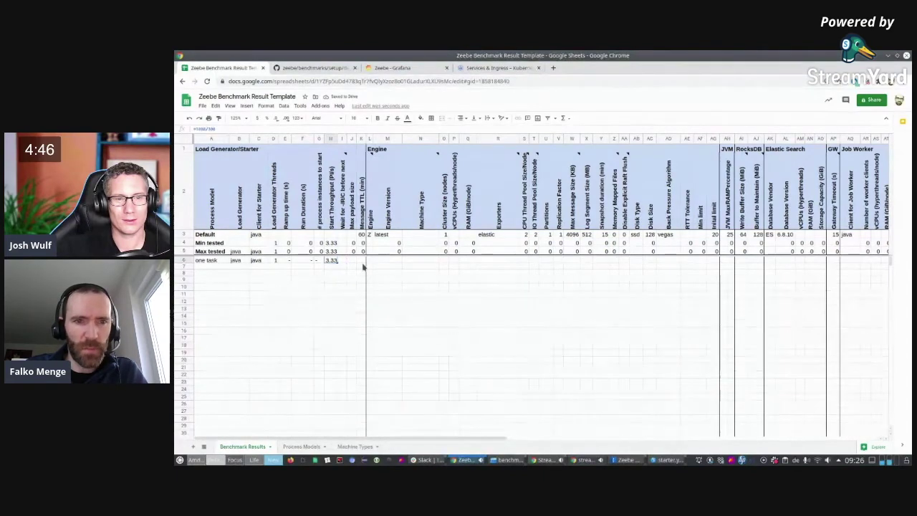
pyautogui.write('300')
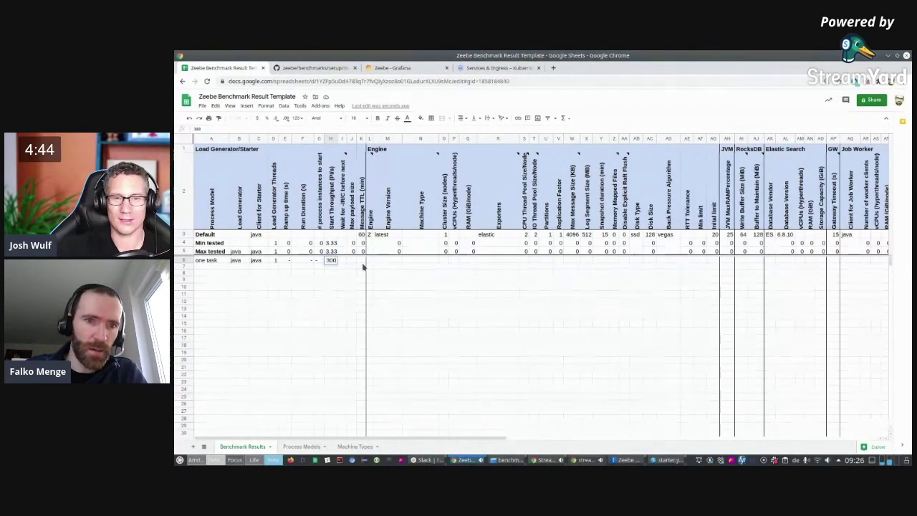
pyautogui.press('Tab')
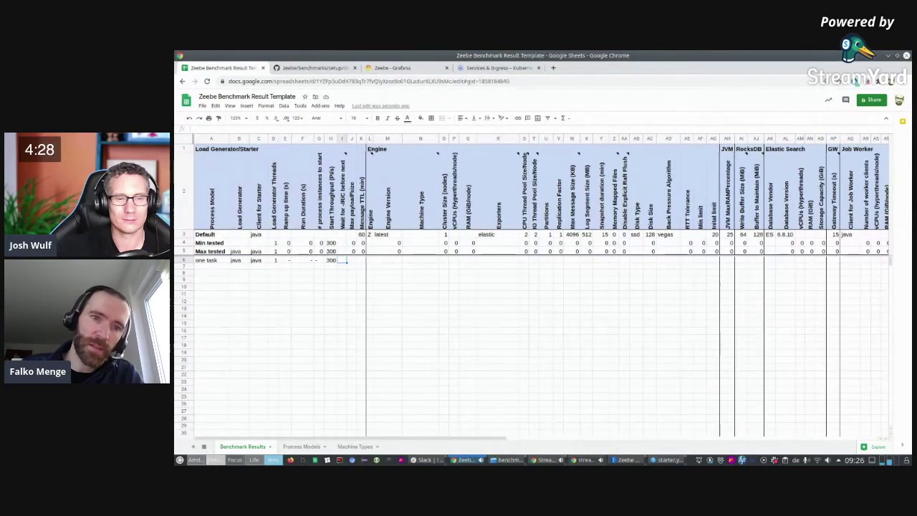
# - Read the wait column's note and enter a dash for wait-before-next in row 6
pyautogui.click(345, 206)
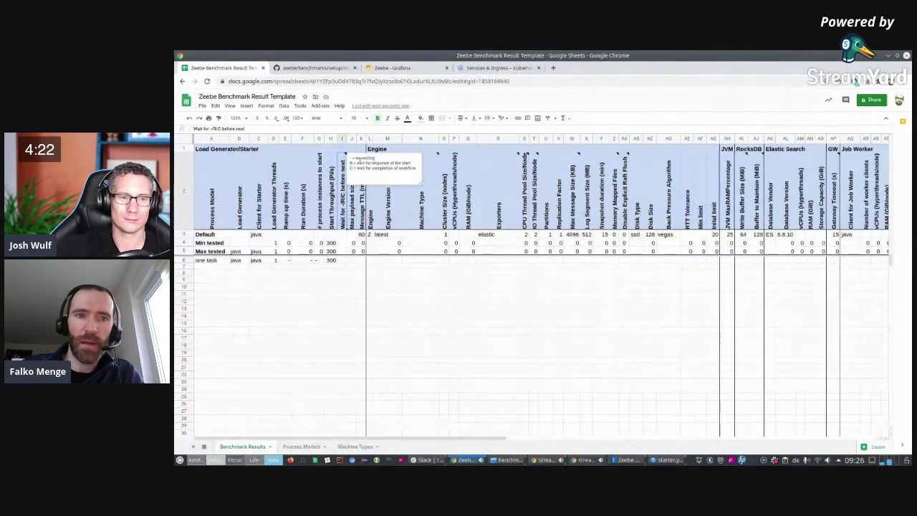
pyautogui.click(345, 261)
pyautogui.write('-')
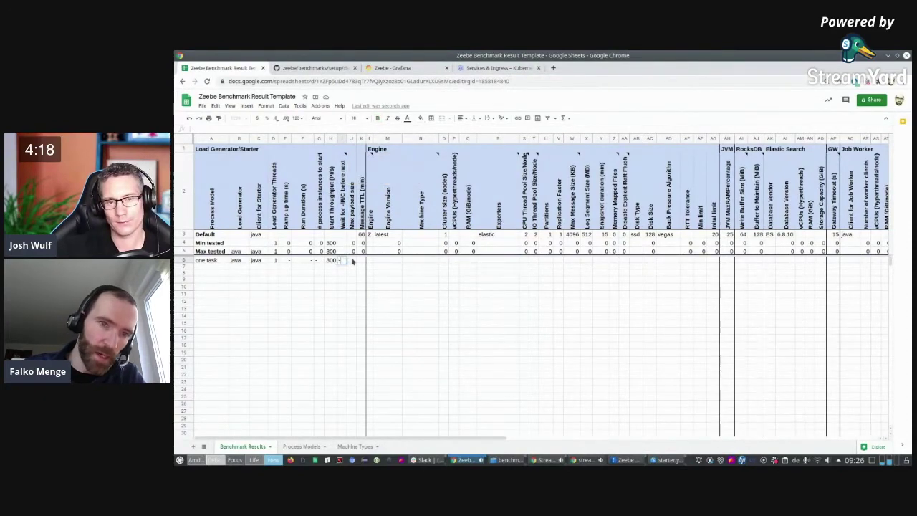
pyautogui.press('Up')
pyautogui.write('-')
pyautogui.press('Return')
pyautogui.press('Left')
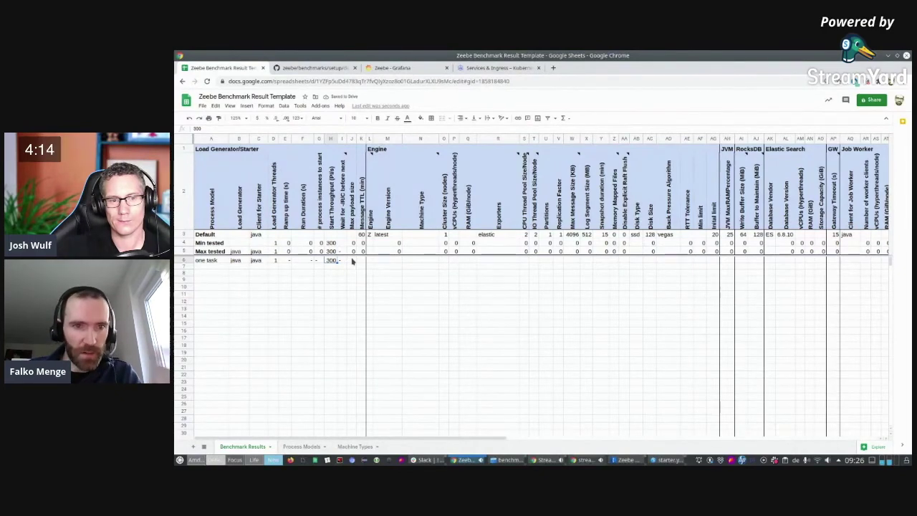
pyautogui.press('Right')
pyautogui.press('Right')
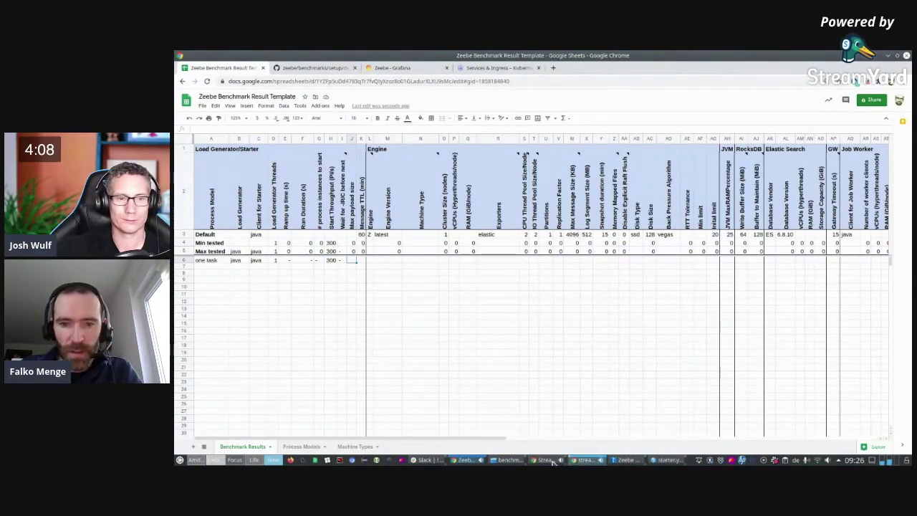
# - Select the starter's payloadPath file name in Kate's application.conf
pyautogui.click(667, 460)
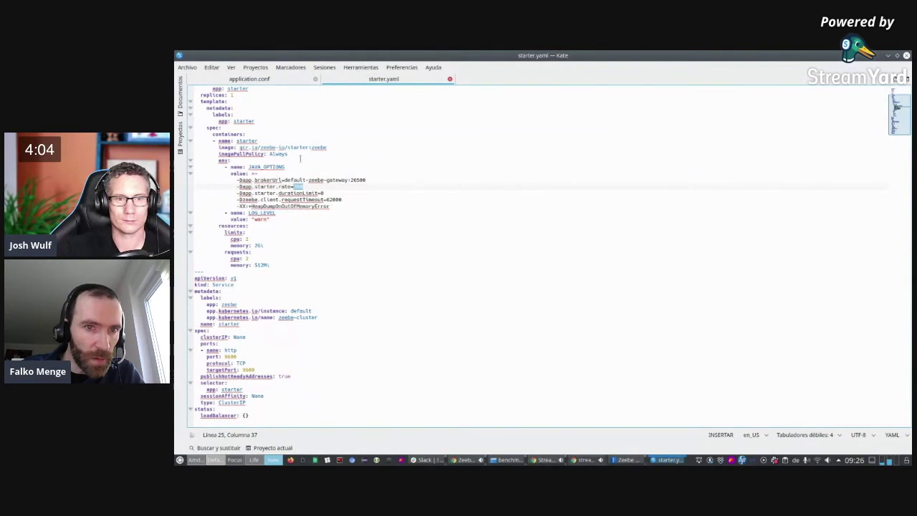
pyautogui.click(270, 80)
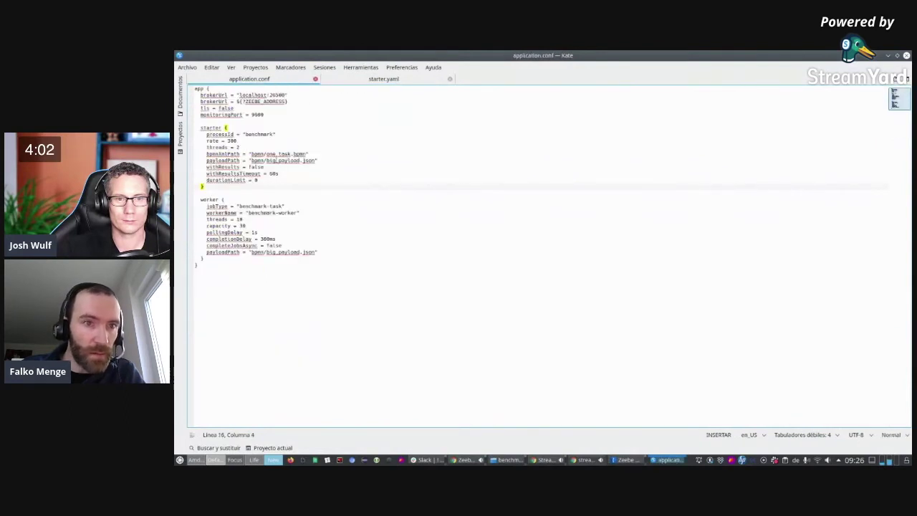
pyautogui.moveTo(266, 160); pyautogui.dragTo(315, 160)
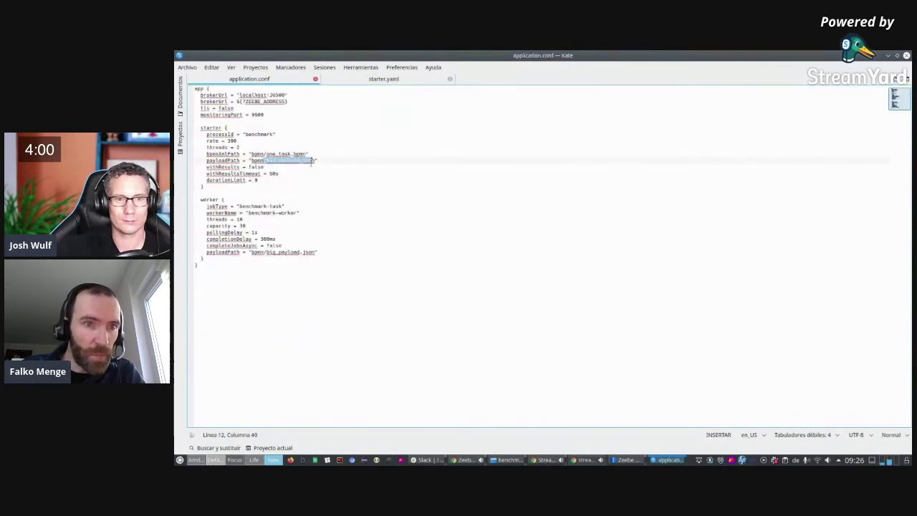
pyautogui.click(265, 161)
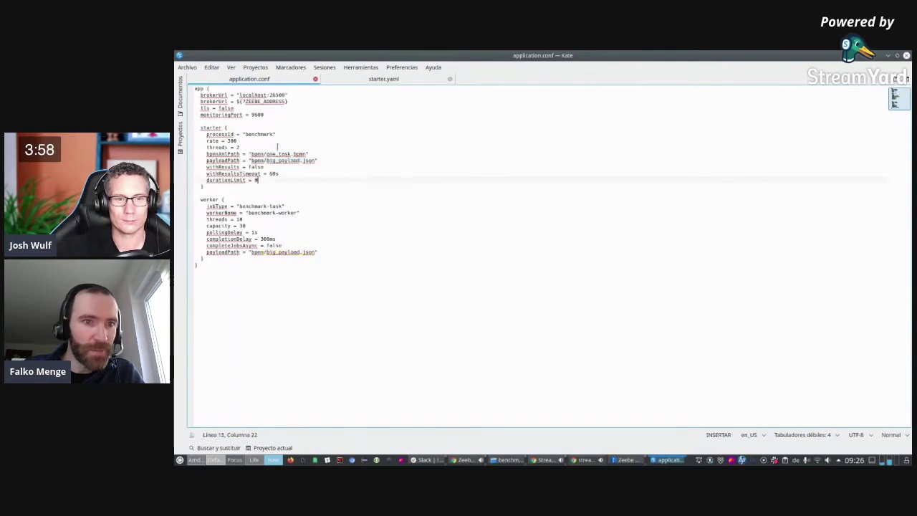
pyautogui.moveTo(265, 160); pyautogui.dragTo(292, 160)
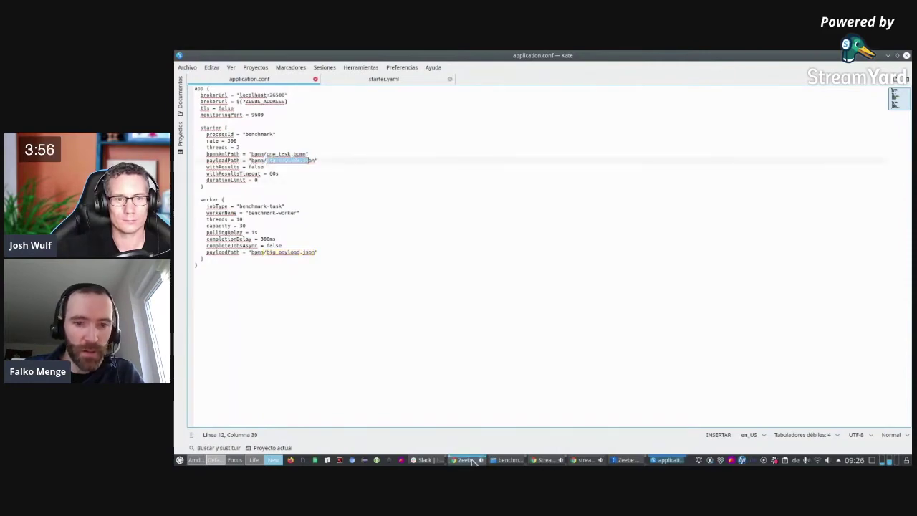
pyautogui.click(508, 459)
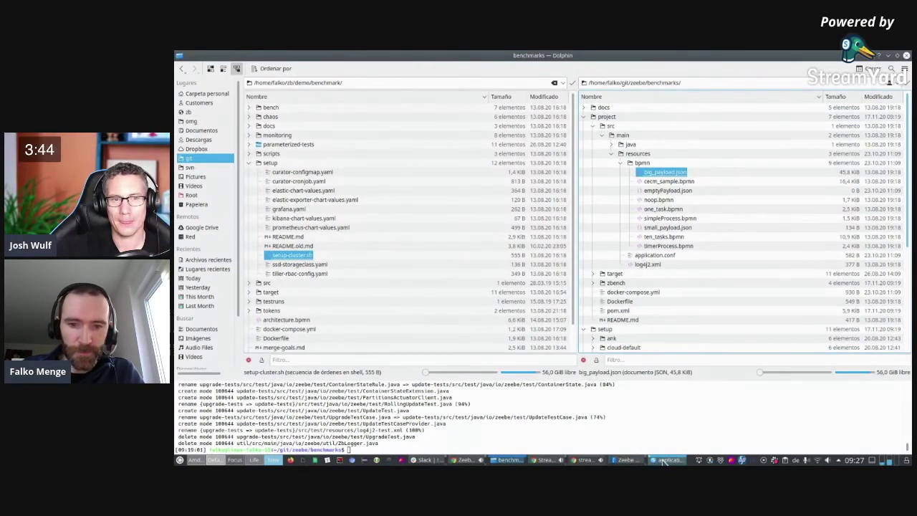
# - After noting big_payload.json is 45.8 KiB, return to the Benchmark Results sheet
pyautogui.click(462, 460)
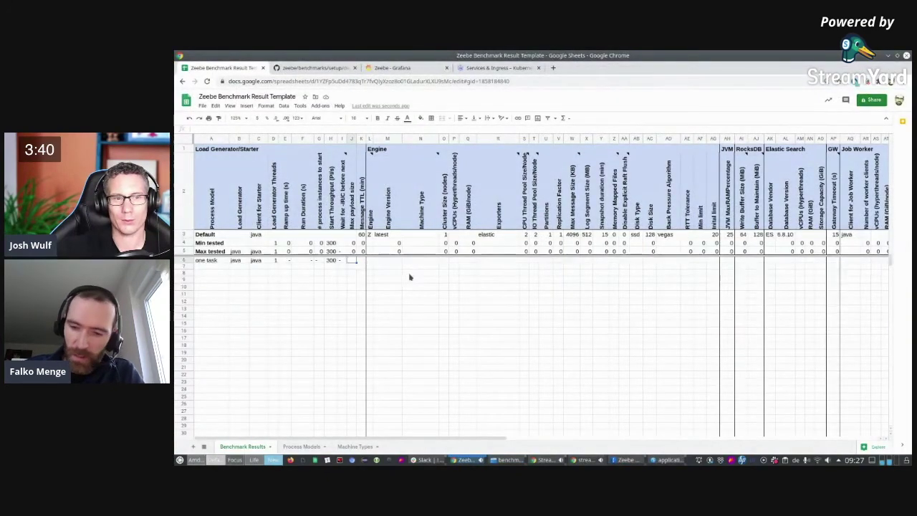
# - Enter 45.8 as the max payload size and widen column J to fit
pyautogui.write('45.8')
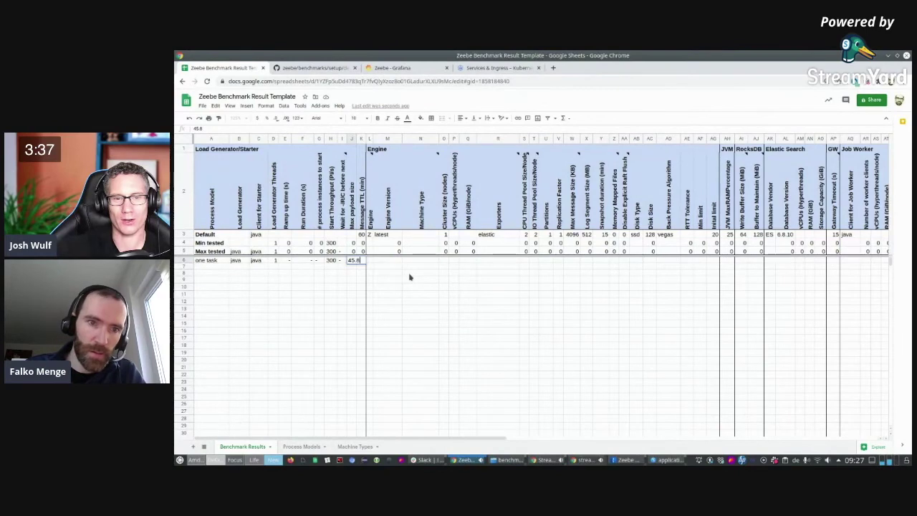
pyautogui.press('Return')
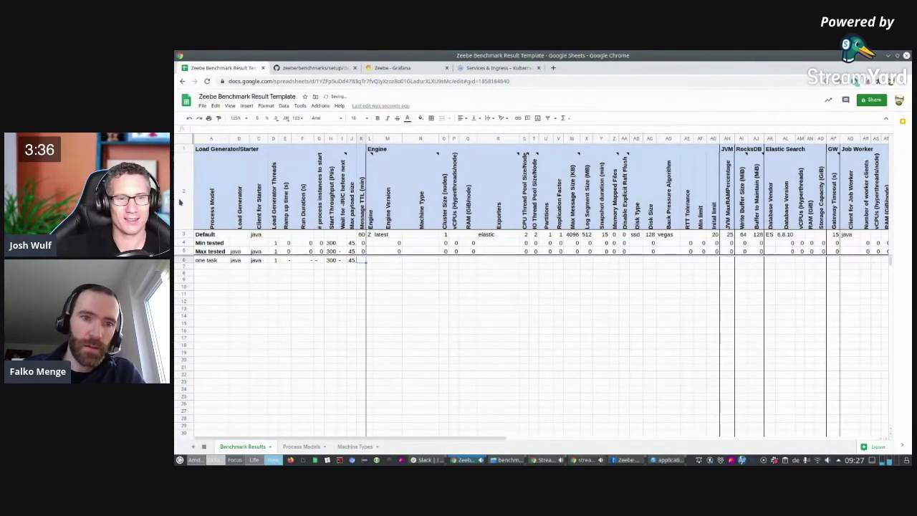
pyautogui.moveTo(356, 139); pyautogui.dragTo(361, 139)
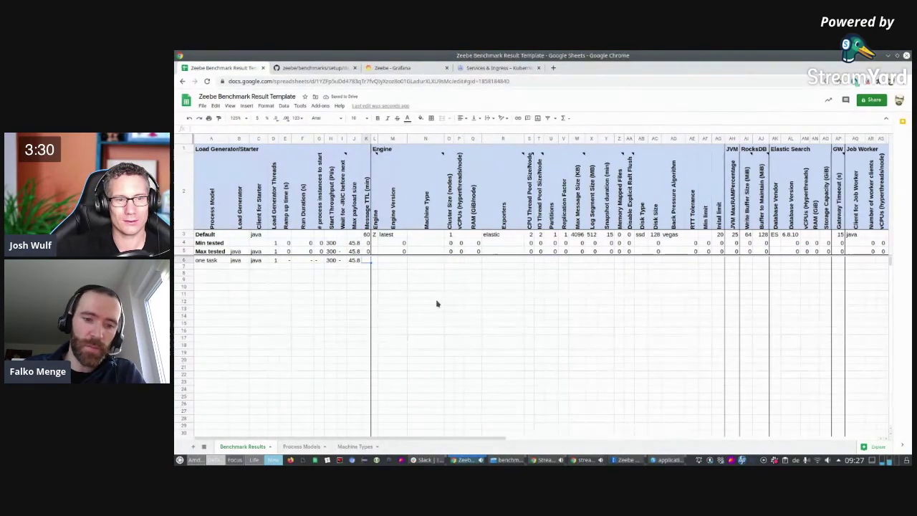
# - Replace the Message TTL with a dash and skip Engine Version to Machine Type
pyautogui.write('60')
pyautogui.press('Tab')
pyautogui.press('Left')
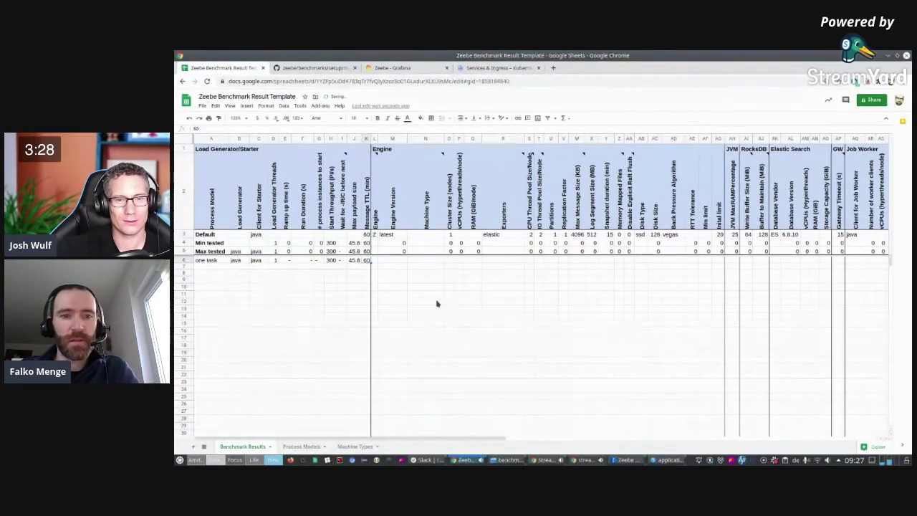
pyautogui.write('-')
pyautogui.press('Tab')
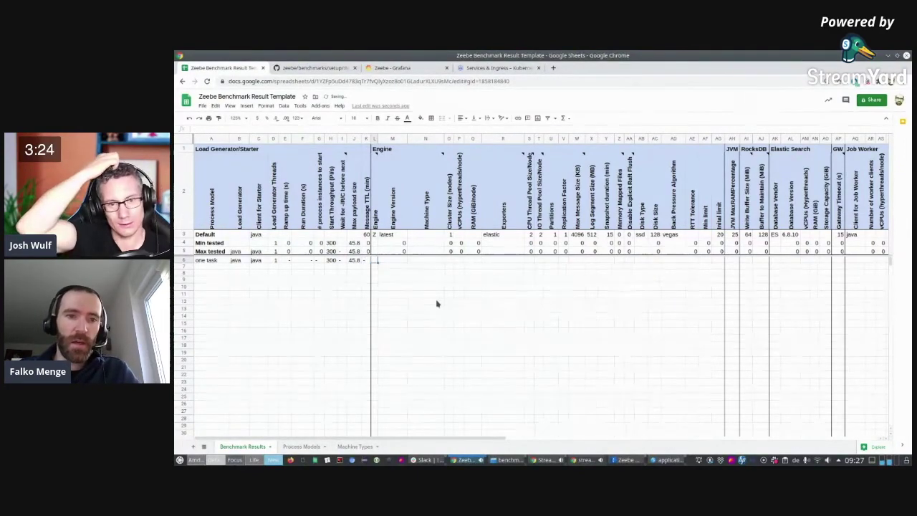
pyautogui.press('Tab')
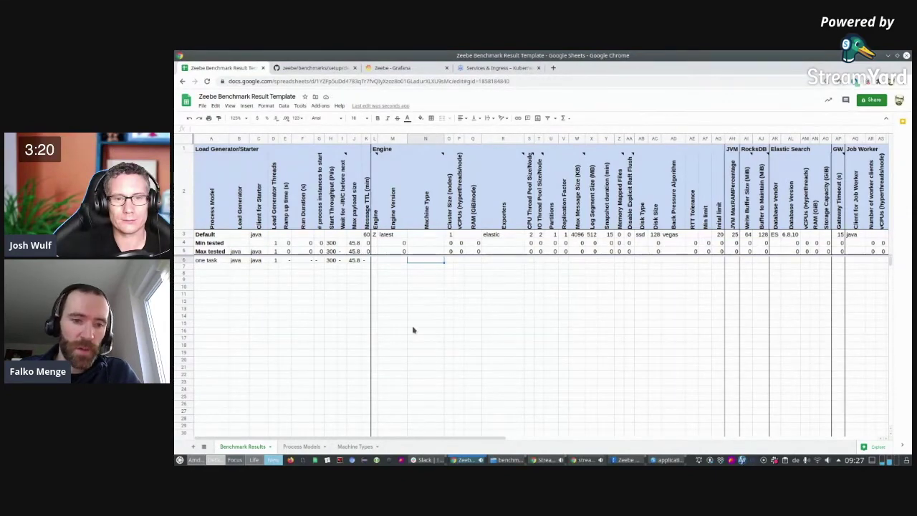
# - Copy n1-standard-16 from the Machine Types sheet into the one task row's machine type
pyautogui.click(358, 447)
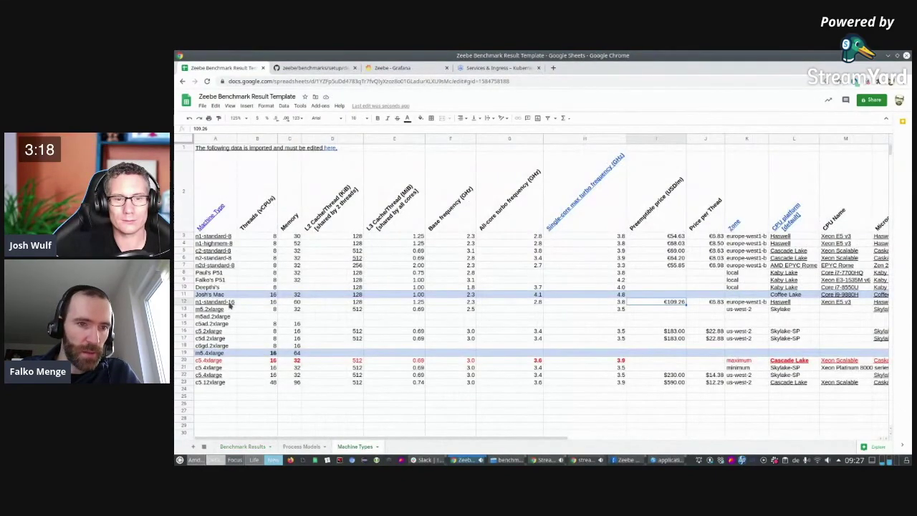
pyautogui.click(229, 304)
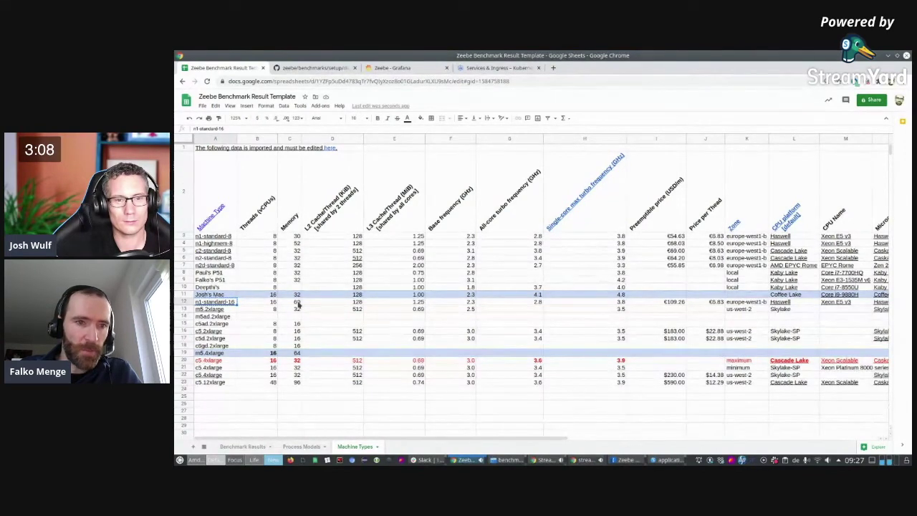
pyautogui.click(244, 447)
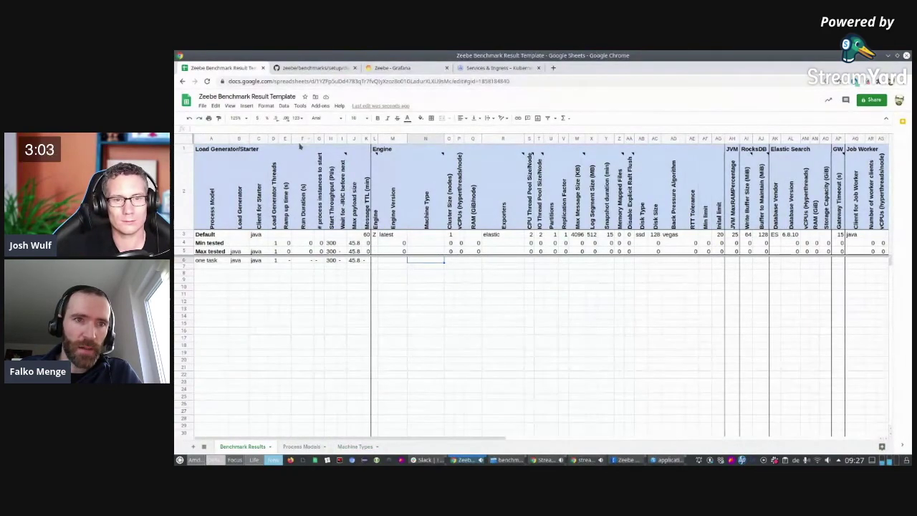
pyautogui.write('n1-standard-16 n1-standard-16')
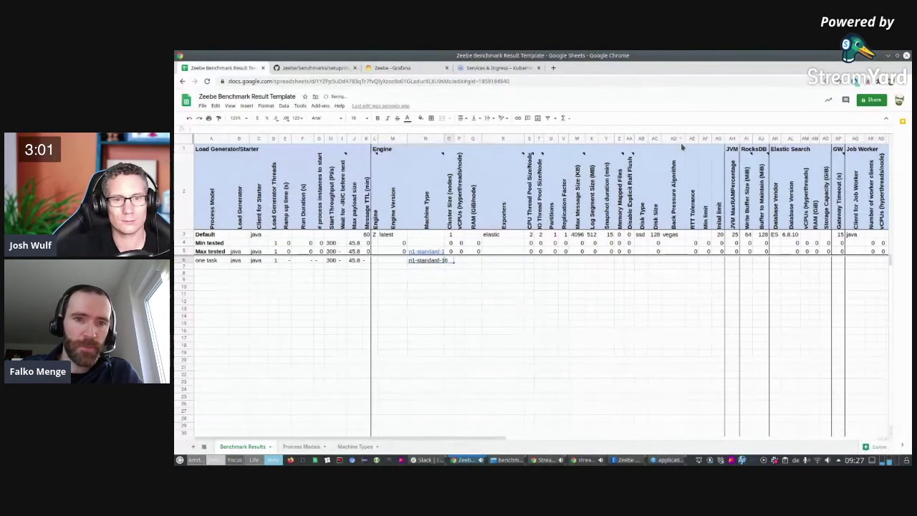
pyautogui.click(464, 262)
pyautogui.press('Left')
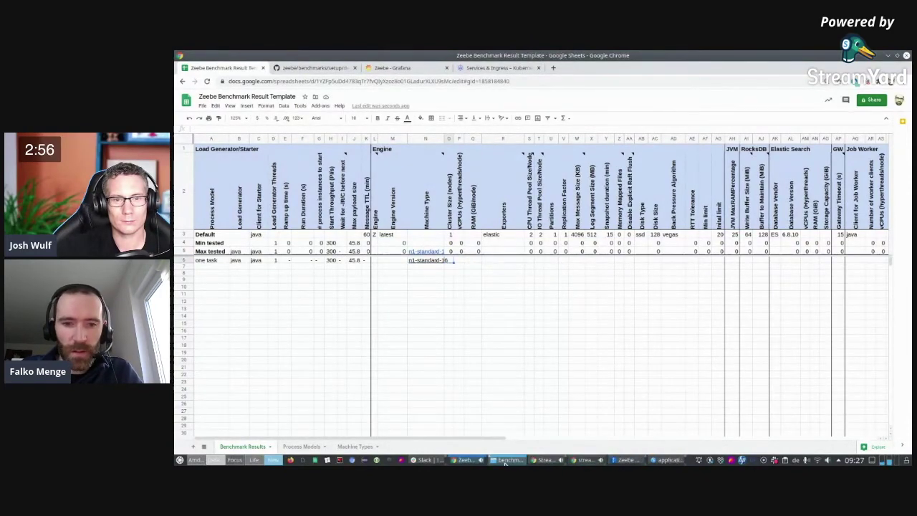
pyautogui.click(544, 460)
pyautogui.scroll(-6, 604, 141)
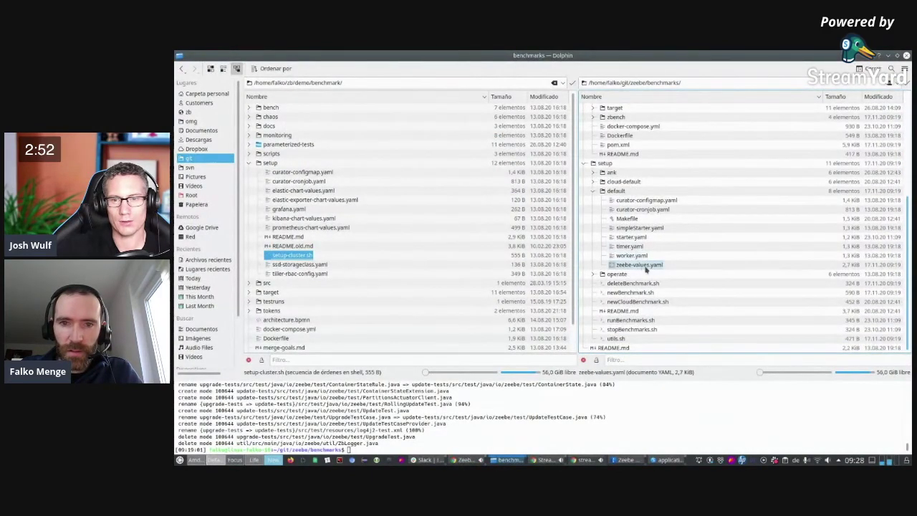
# - Open setup/default/zeebe-values.yaml in Kate and snap the spreadsheet to the screen's left half
pyautogui.click(615, 191)
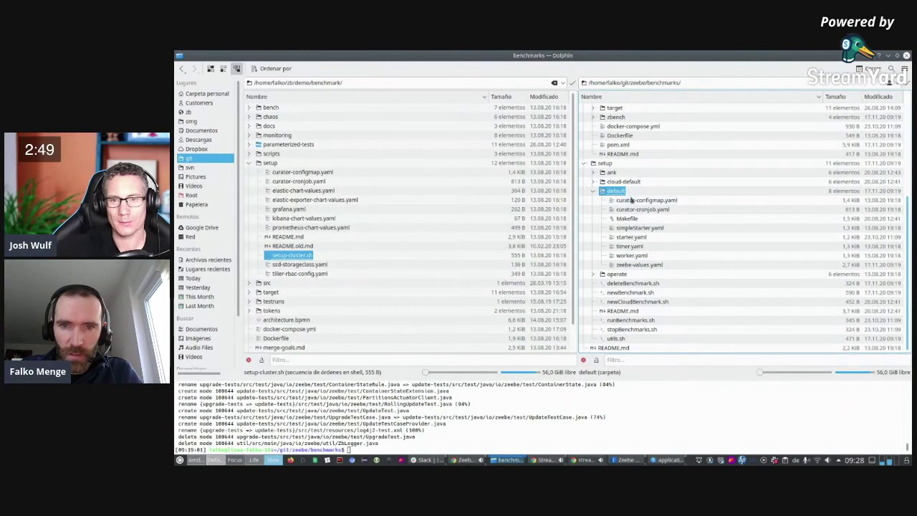
pyautogui.rightClick(631, 265)
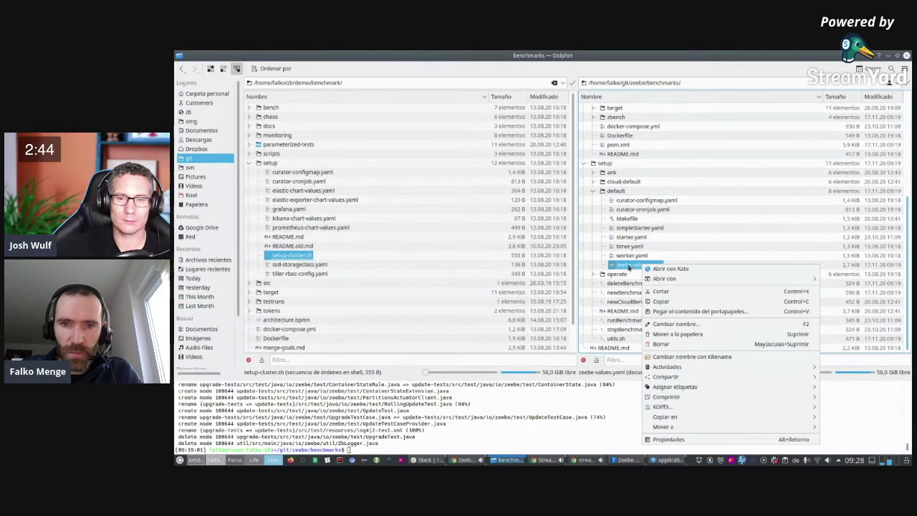
pyautogui.click(667, 269)
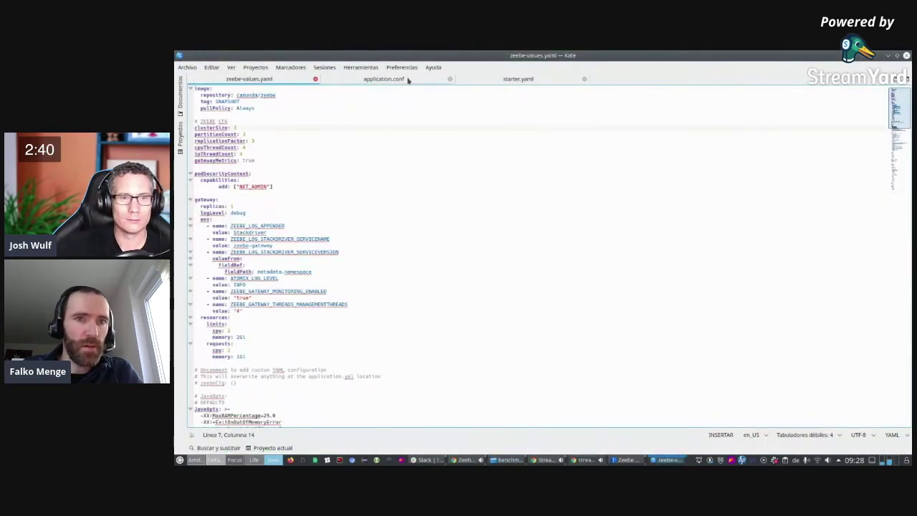
pyautogui.moveTo(465, 55); pyautogui.dragTo(621, 74)
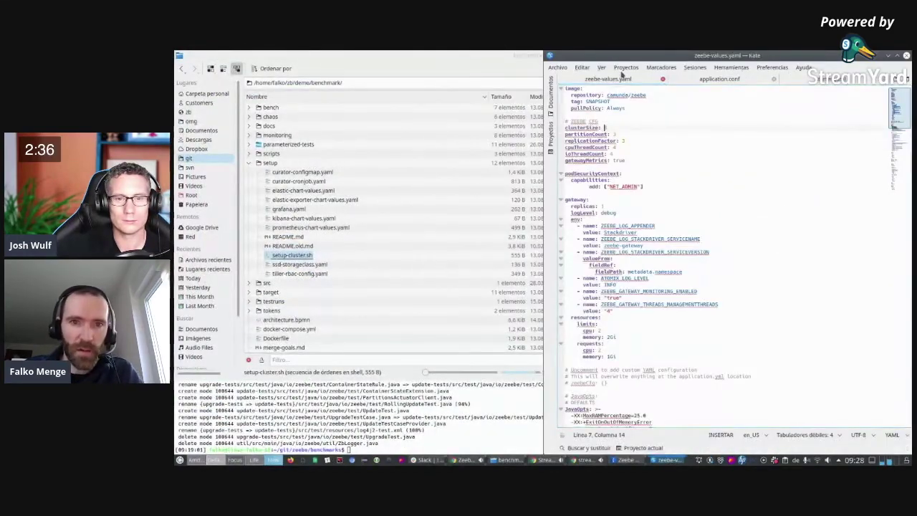
pyautogui.hotkey('alt', 'Tab')
pyautogui.hotkey('alt', 'Tab')
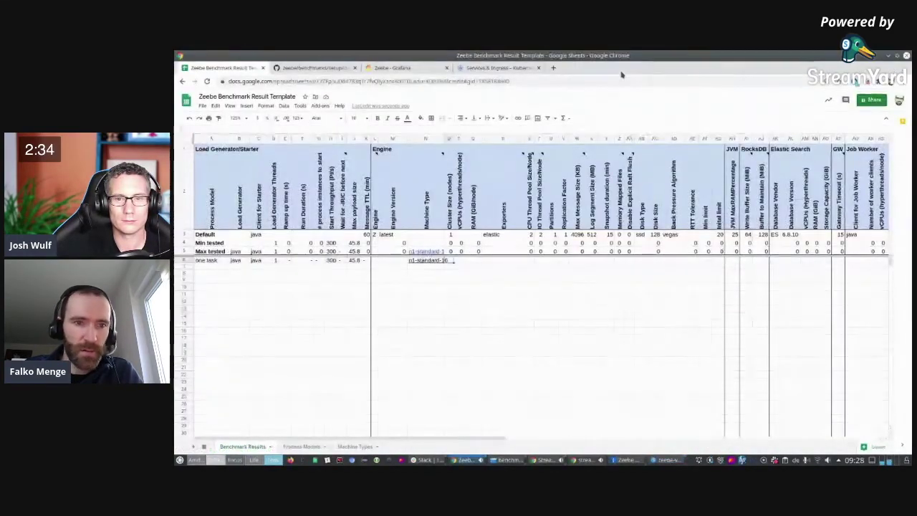
pyautogui.press('super+Left')
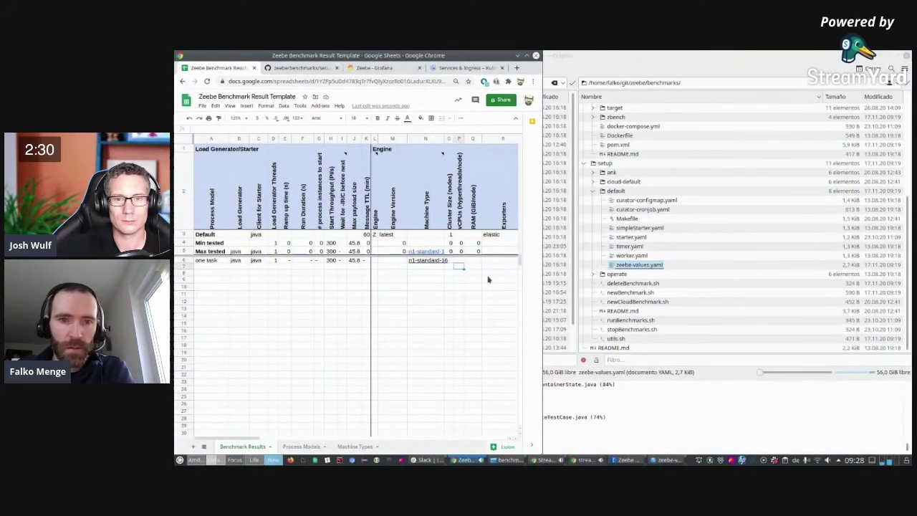
# - With zeebe-values.yaml alongside, enter a cluster size of 3 for the one task row
pyautogui.click(676, 460)
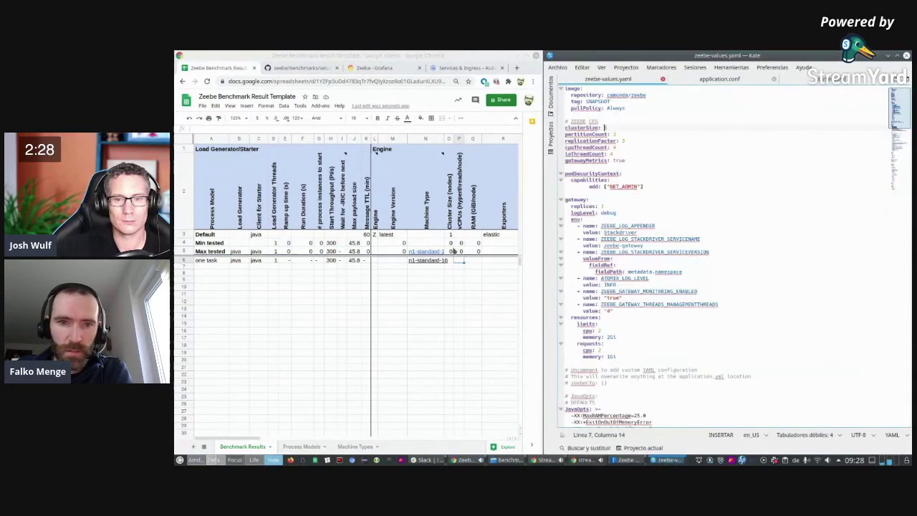
pyautogui.click(473, 280)
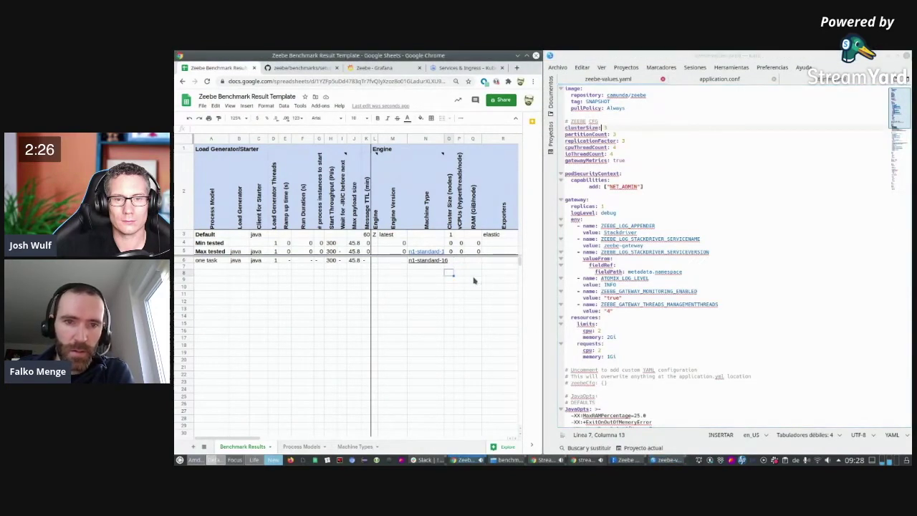
pyautogui.write('3')
pyautogui.press('Tab')
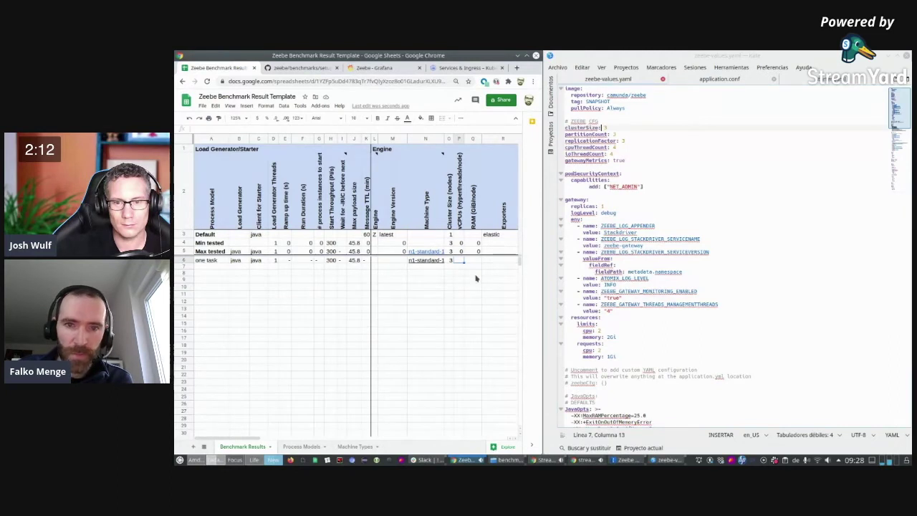
pyautogui.press('Tab')
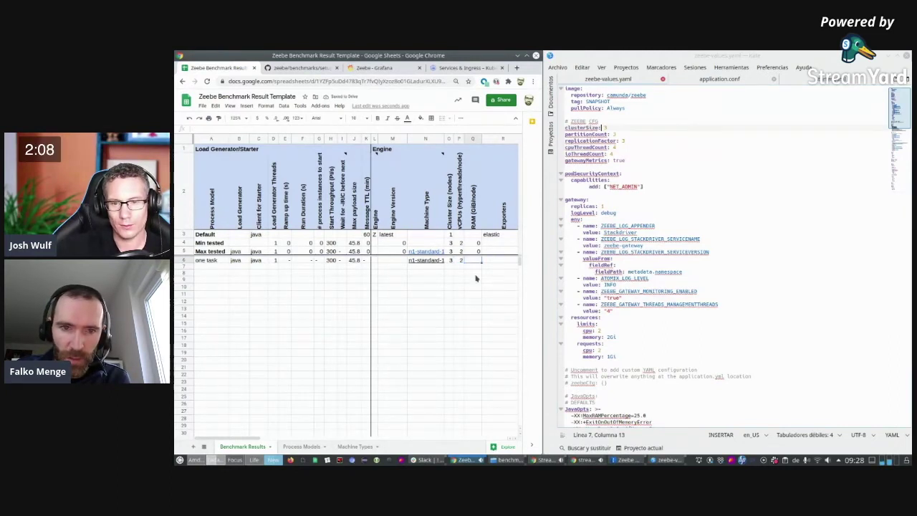
pyautogui.write('2')
pyautogui.press('Tab')
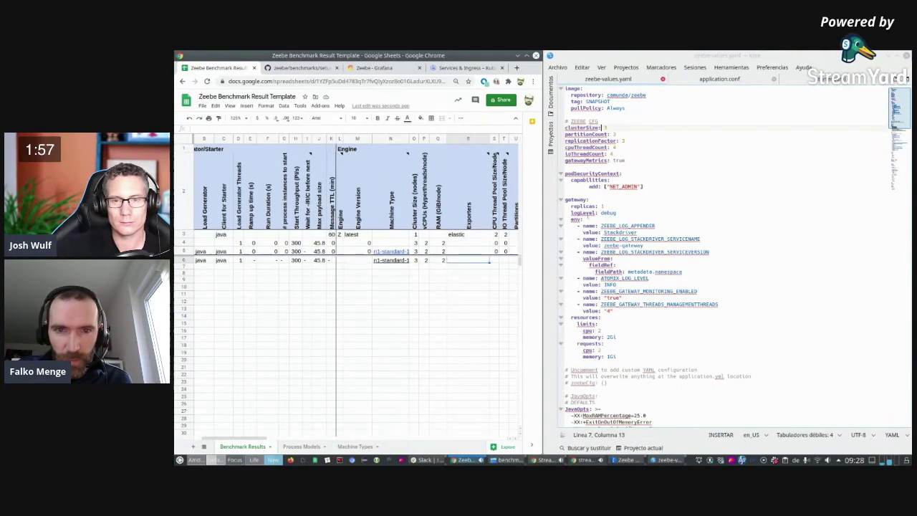
# - Set the one task row's vCPUs to 5 and RAM to 12 GiB
pyautogui.scroll(-15, 620, 283)
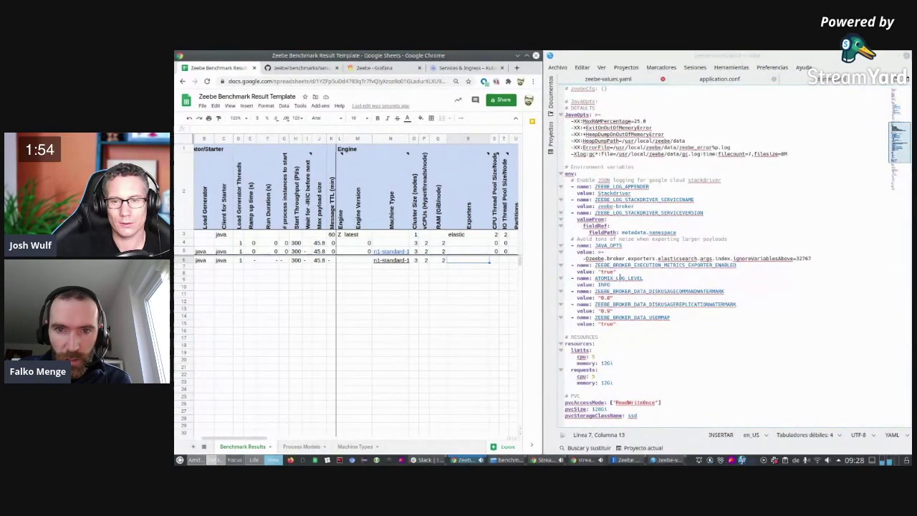
pyautogui.scroll(-5, 620, 273)
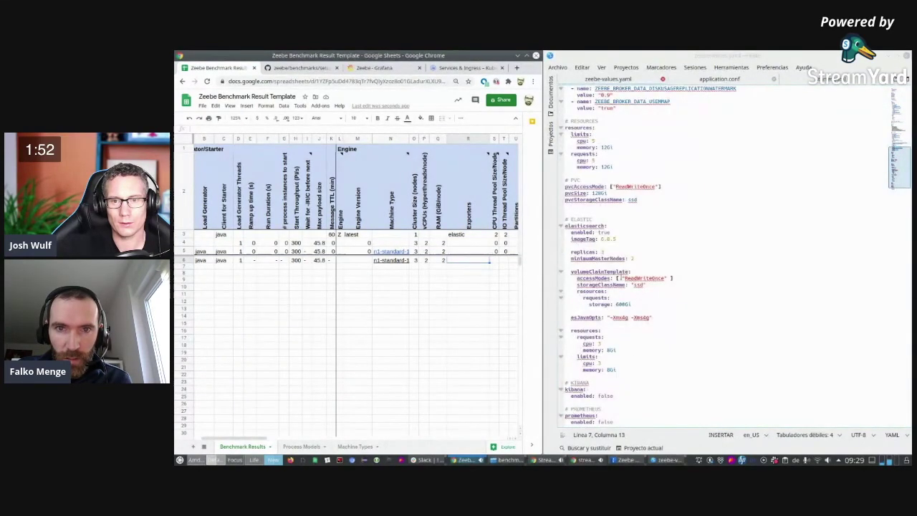
pyautogui.scroll(4, 622, 276)
pyautogui.scroll(-3, 601, 277)
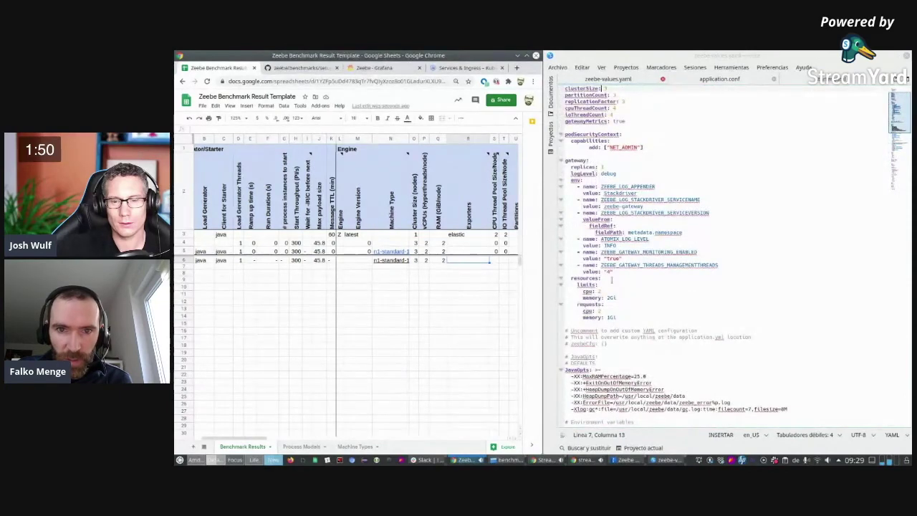
pyautogui.scroll(6, 614, 286)
pyautogui.scroll(-8, 688, 251)
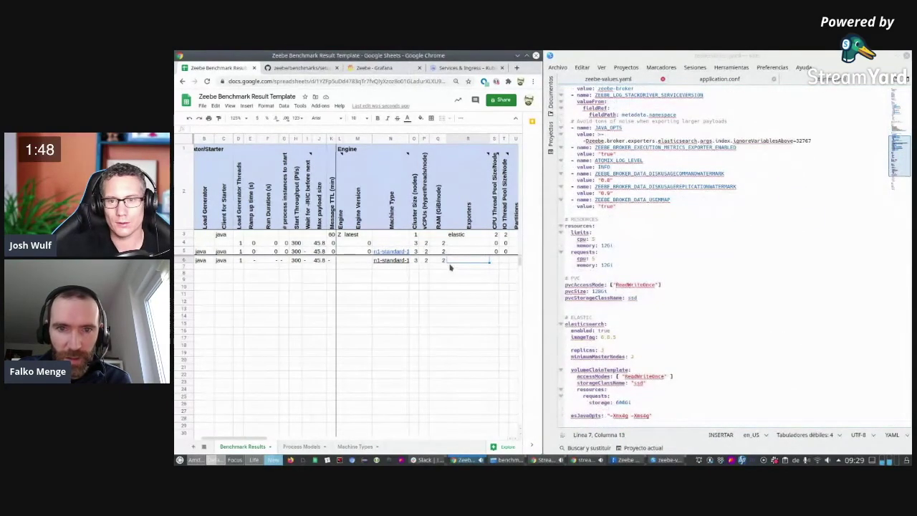
pyautogui.click(425, 260)
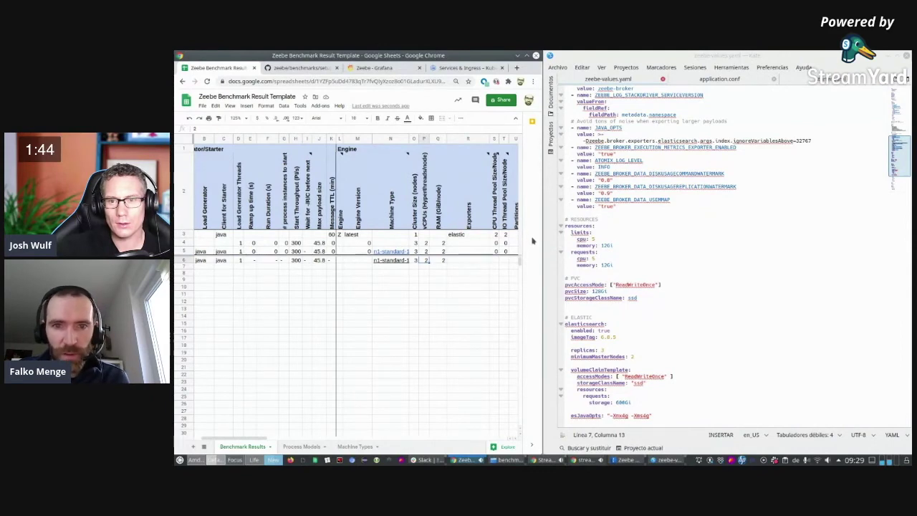
pyautogui.write('5')
pyautogui.press('Tab')
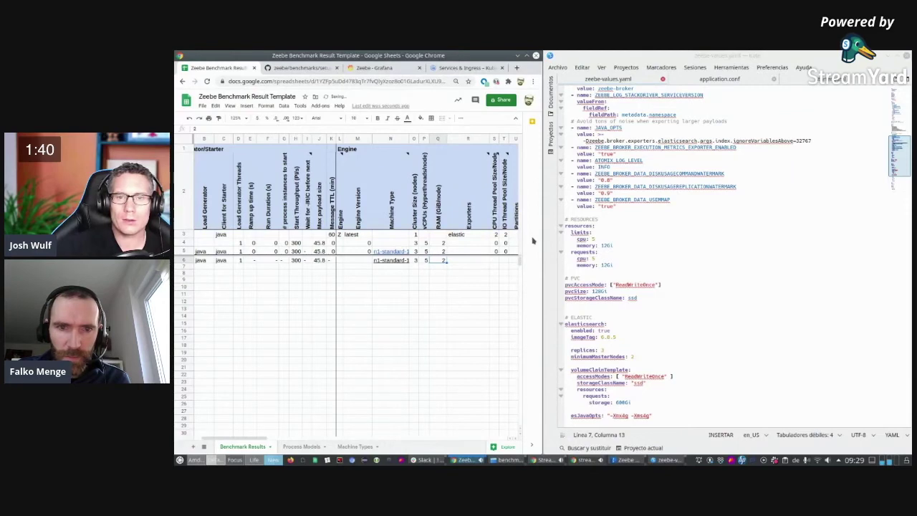
pyautogui.press('Tab')
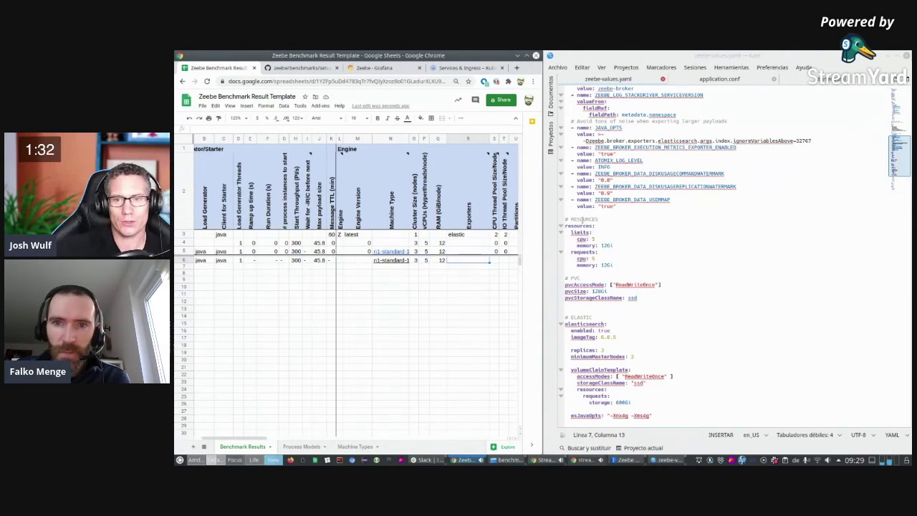
# - Enter elastic+metrics as the one task row's exporters
pyautogui.click(462, 266)
pyautogui.click(463, 260)
pyautogui.write('ela')
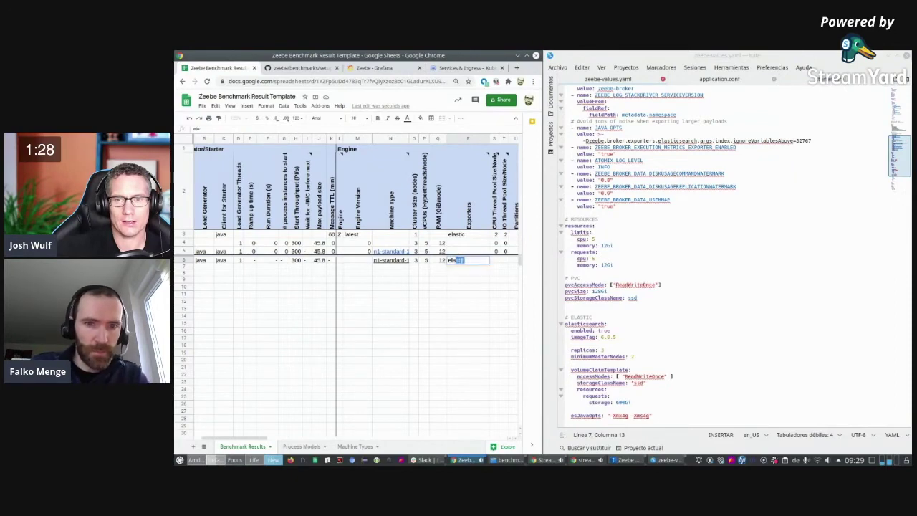
pyautogui.write('stic+metrics')
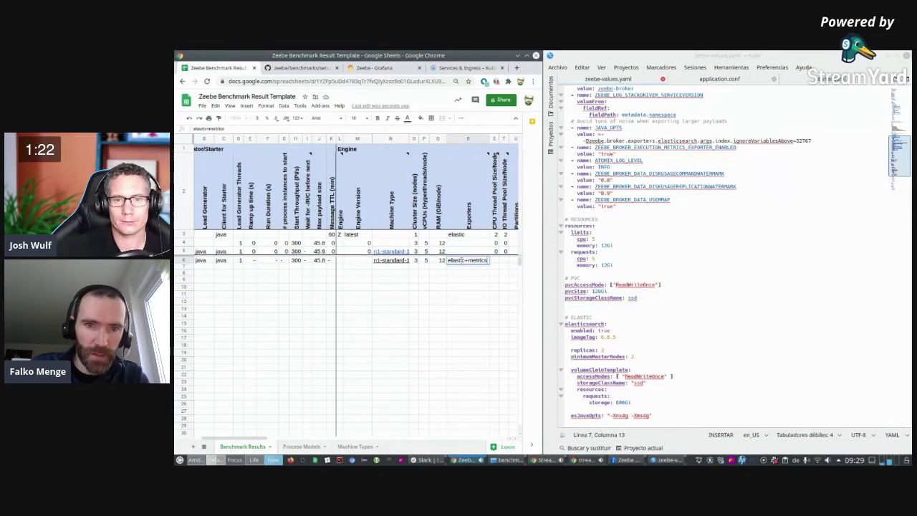
pyautogui.press('Tab')
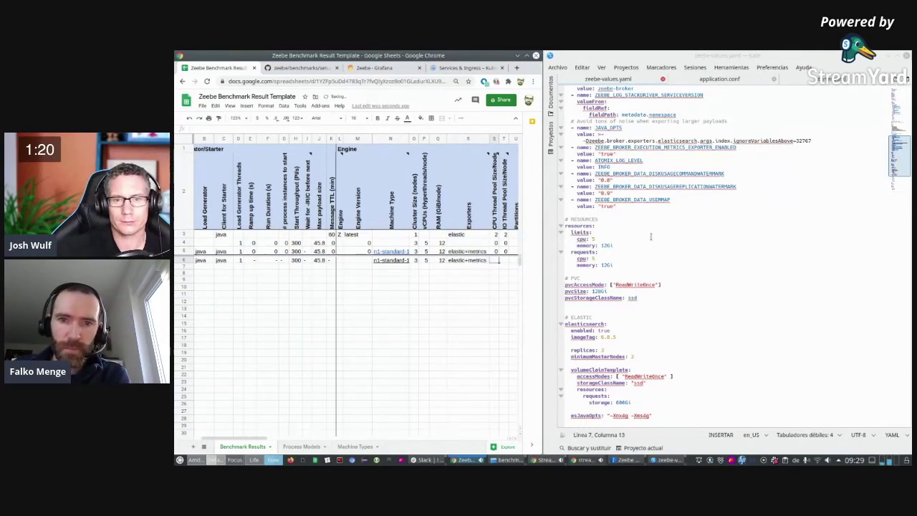
# - Set 4 CPU threads, 4 IO threads, 3 partitions and replication factor 3 in row 6
pyautogui.scroll(5, 650, 239)
pyautogui.scroll(15, 649, 237)
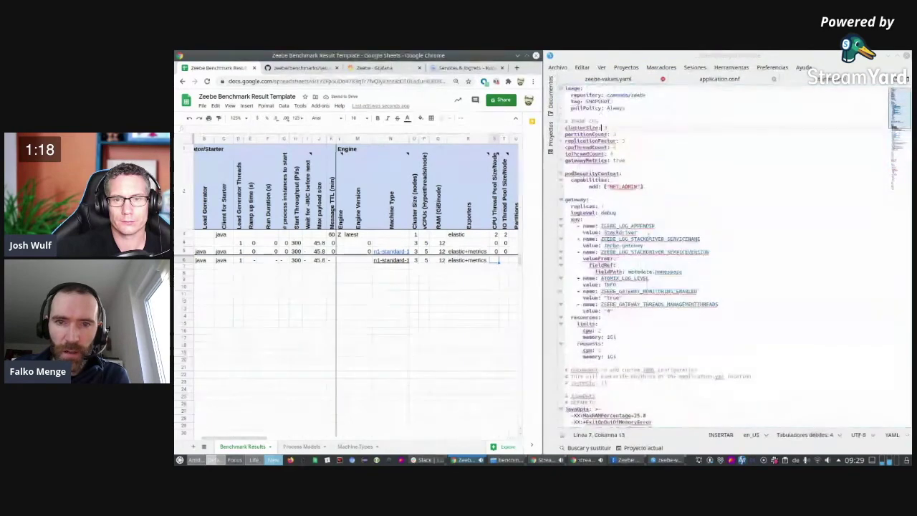
pyautogui.write('4')
pyautogui.press('Tab')
pyautogui.write('4')
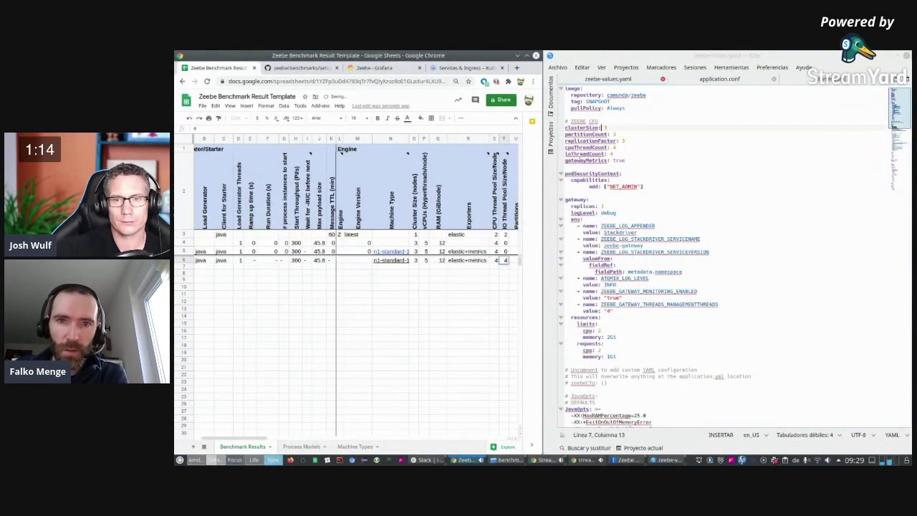
pyautogui.press('Tab')
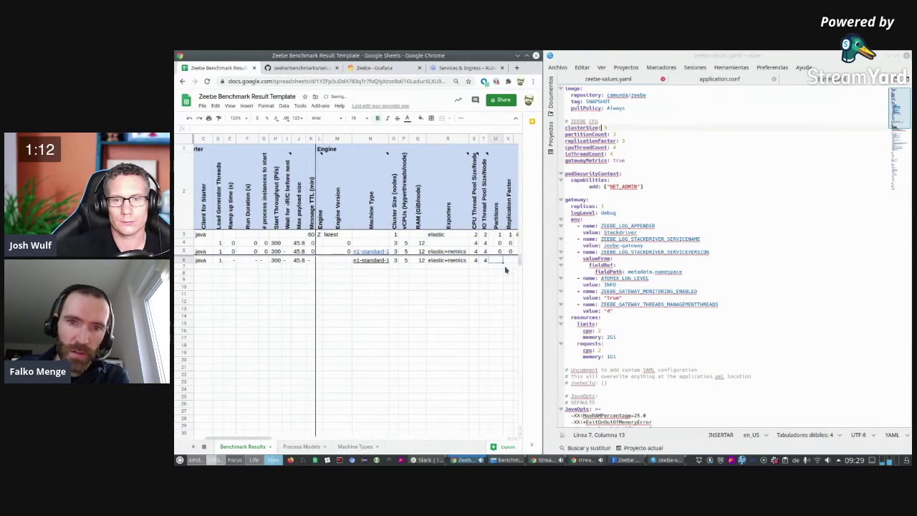
pyautogui.write('3')
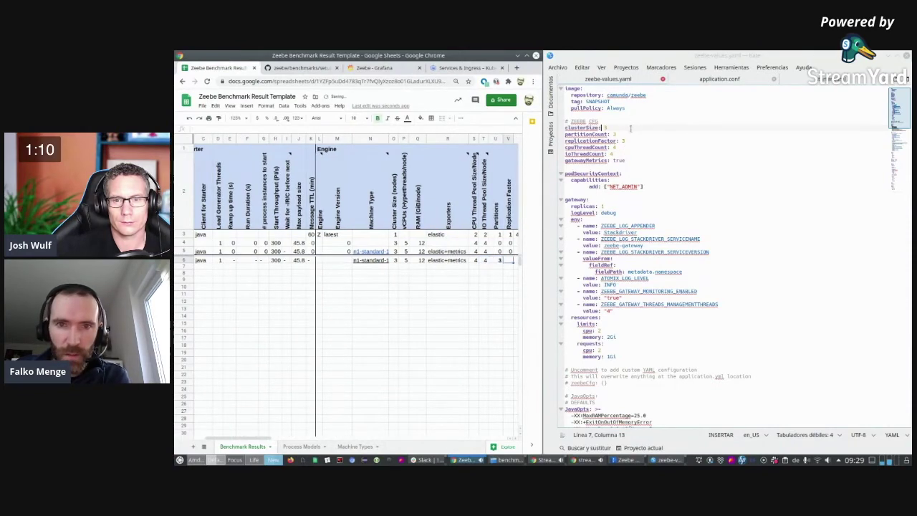
pyautogui.write('3')
pyautogui.press('Tab')
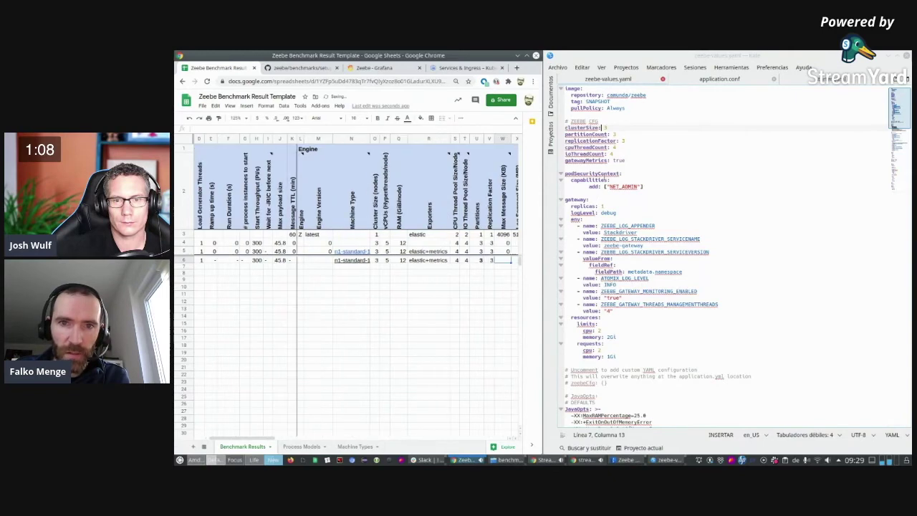
# - Copy the default engine settings from row 3, including 4096 message size and 512 segment size, into rows 4–6
pyautogui.press('Up')
pyautogui.press('Up')
pyautogui.press('Up')
pyautogui.hotkey('shift', 'Right')
pyautogui.hotkey('shift', 'Right')
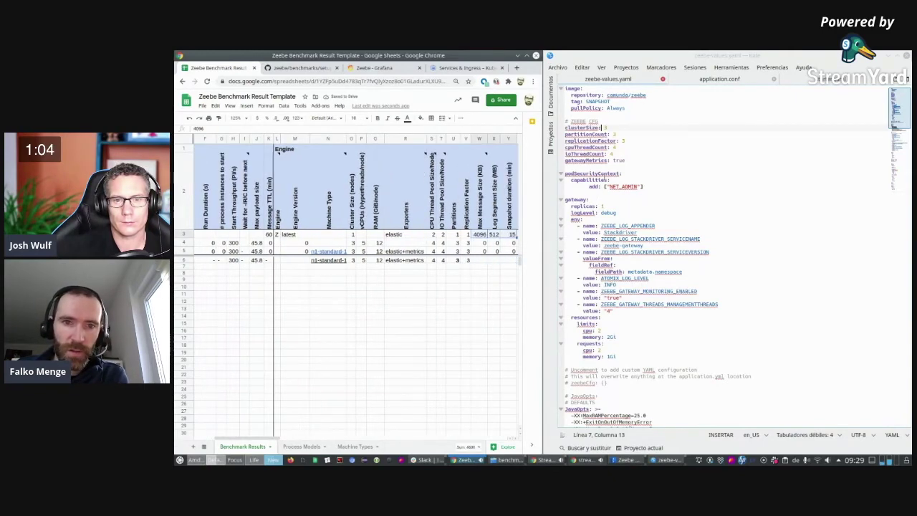
pyautogui.hotkey('shift', 'Right')
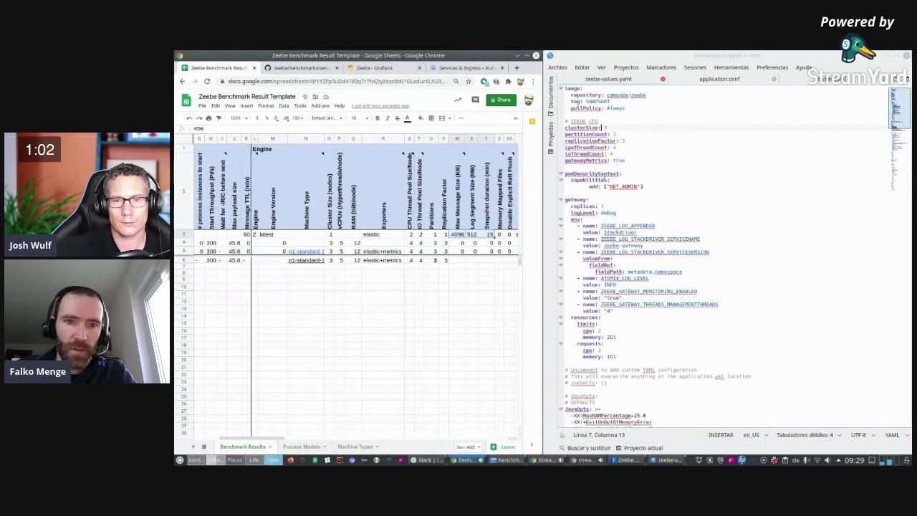
pyautogui.hotkey('shift', 'Right')
pyautogui.hotkey('shift', 'Right')
pyautogui.hotkey('shift', 'Right')
pyautogui.hotkey('shift', 'Right')
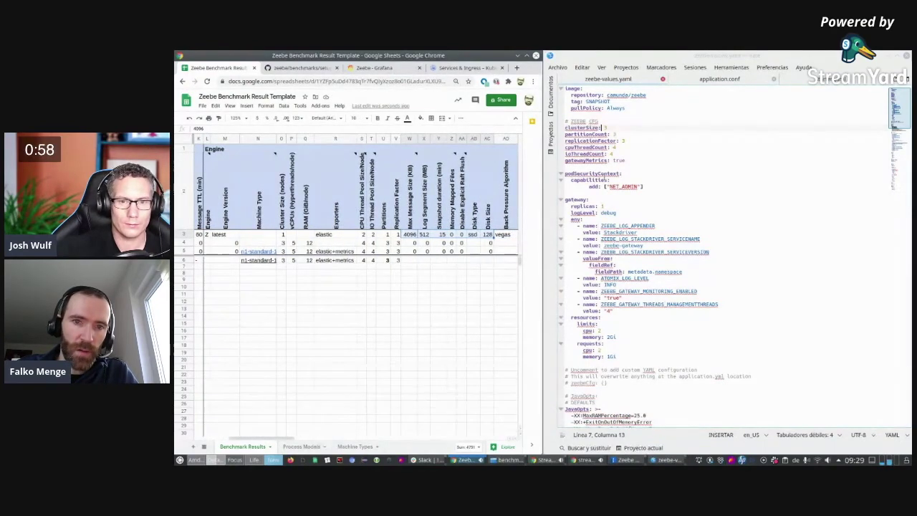
pyautogui.hotkey('shift', 'Right')
pyautogui.hotkey('shift', 'Right')
pyautogui.hotkey('shift', 'Right')
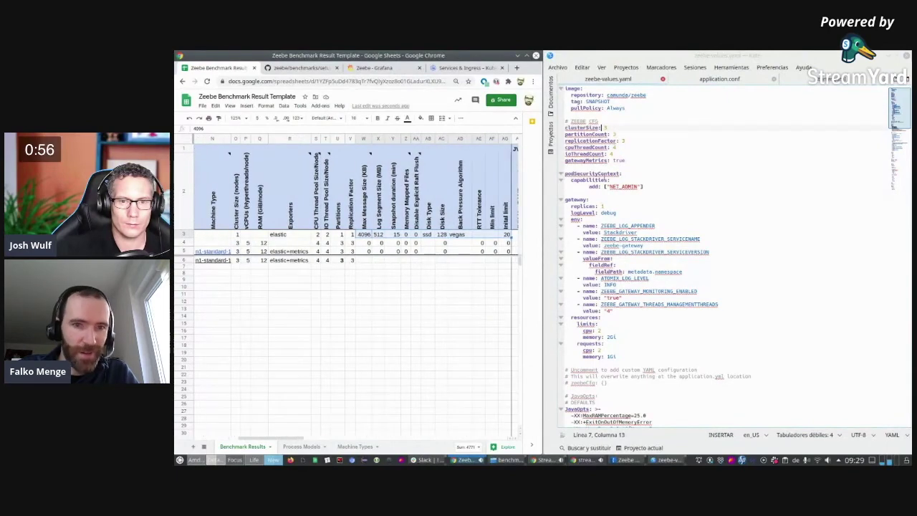
pyautogui.hotkey('ctrl', 'c')
pyautogui.press('Down')
pyautogui.hotkey('ctrl', 'v')
pyautogui.press('Right')
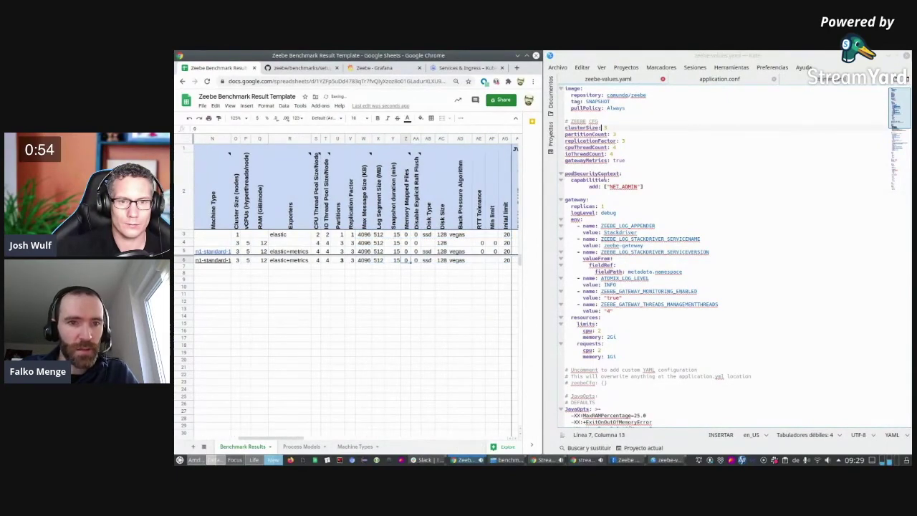
pyautogui.moveTo(261, 440); pyautogui.dragTo(215, 440)
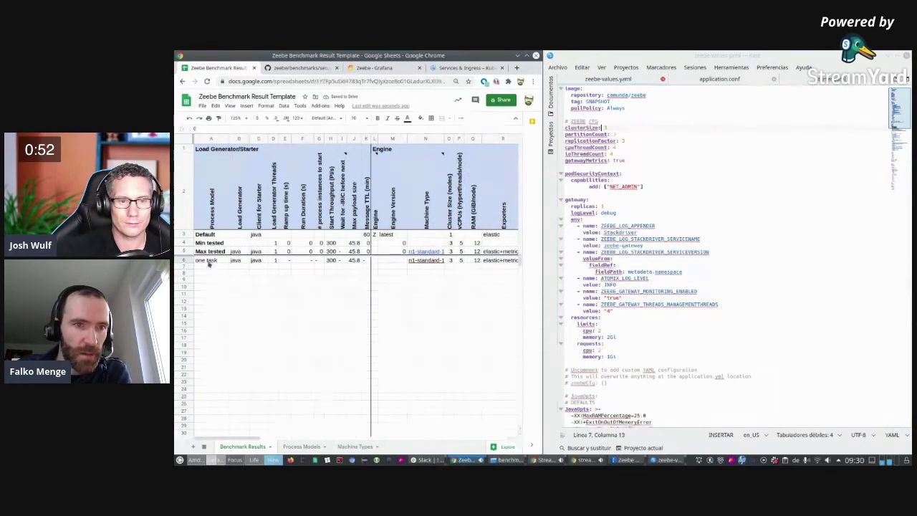
# - Copy the default JVM, RocksDB and Elasticsearch version values from row 3 into rows 4–6
pyautogui.click(205, 233)
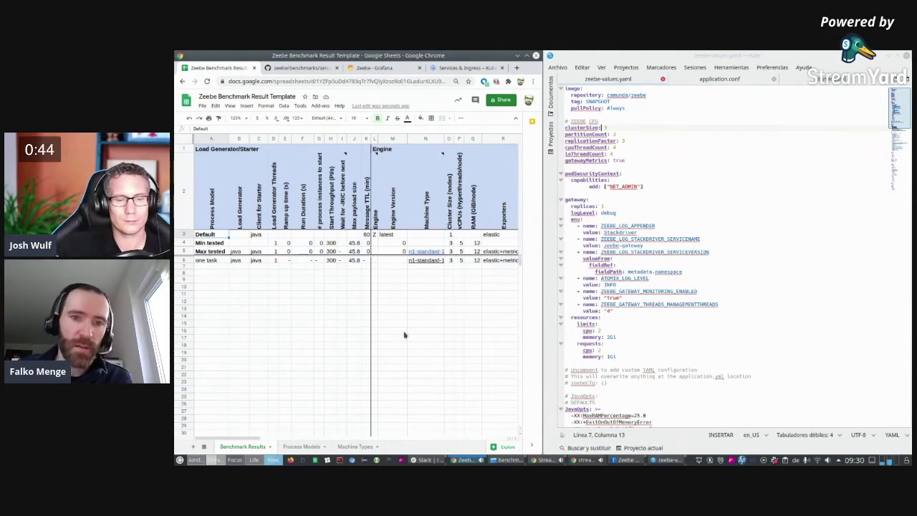
pyautogui.moveTo(242, 438); pyautogui.dragTo(319, 441)
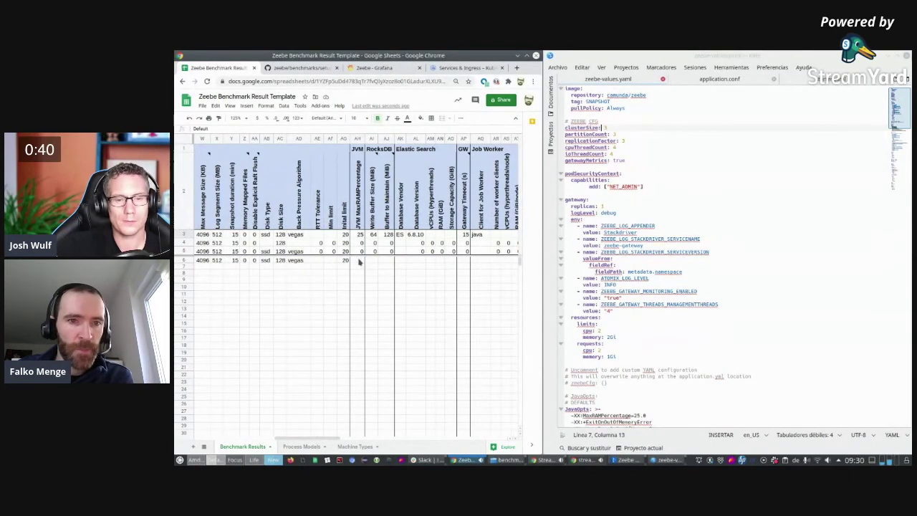
pyautogui.click(360, 234)
pyautogui.hotkey('shift', 'Right')
pyautogui.hotkey('shift', 'Right')
pyautogui.hotkey('shift', 'Right')
pyautogui.hotkey('shift', 'Right')
pyautogui.hotkey('ctrl', 'c')
pyautogui.click(360, 261)
pyautogui.hotkey('ctrl', 'v')
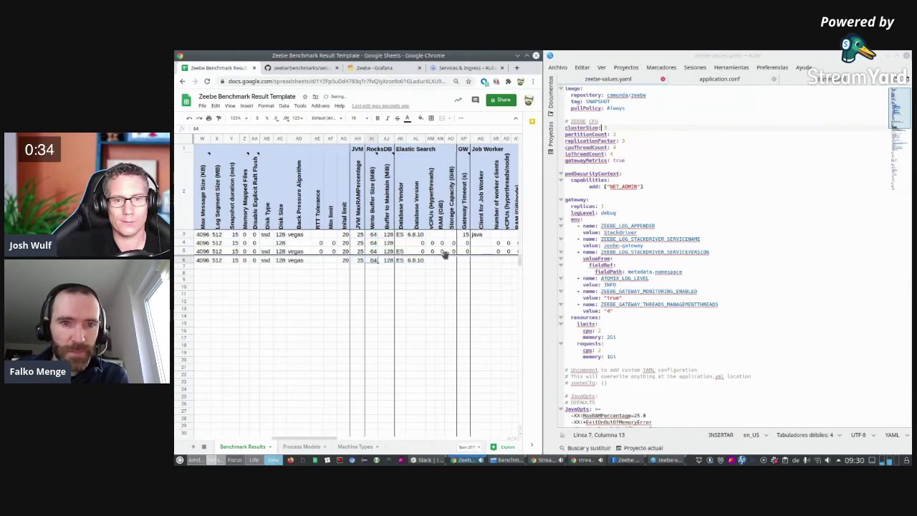
# - Copy the default Gateway Timeout of 15 into rows 4–6
pyautogui.click(452, 259)
pyautogui.press('Right')
pyautogui.press('Left')
pyautogui.press('Left')
pyautogui.press('Right')
pyautogui.press('Right')
pyautogui.press('Right')
pyautogui.press('Up')
pyautogui.press('Up')
pyautogui.press('Up')
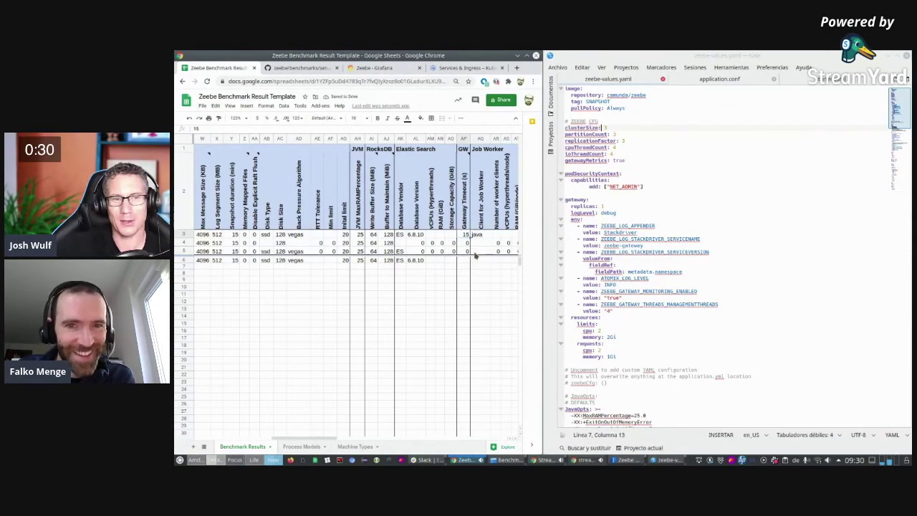
pyautogui.press('Down')
pyautogui.press('Down')
pyautogui.press('Down')
pyautogui.press('Down')
pyautogui.hotkey('ctrl', 'v')
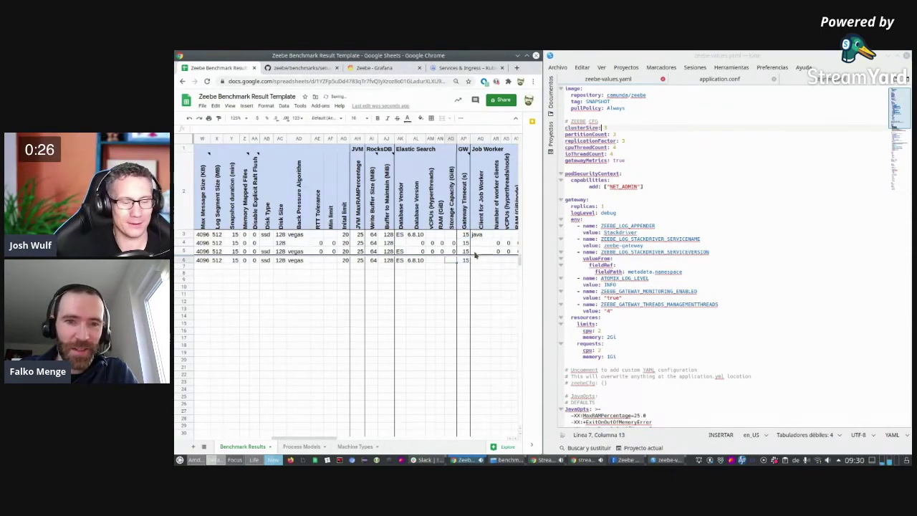
pyautogui.press('Left')
pyautogui.press('Left')
pyautogui.press('Left')
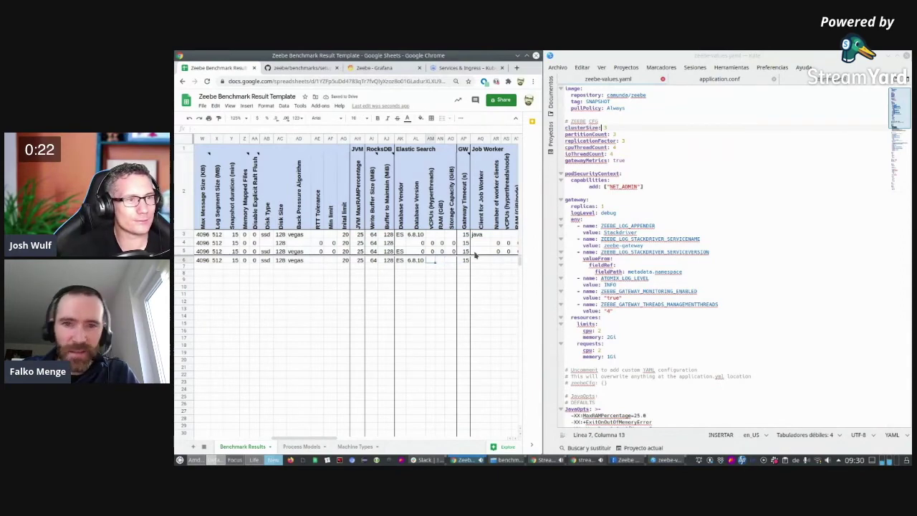
# - Give row 6's Elasticsearch 3 vCPUs and 8 GiB RAM
pyautogui.scroll(-10, 716, 174)
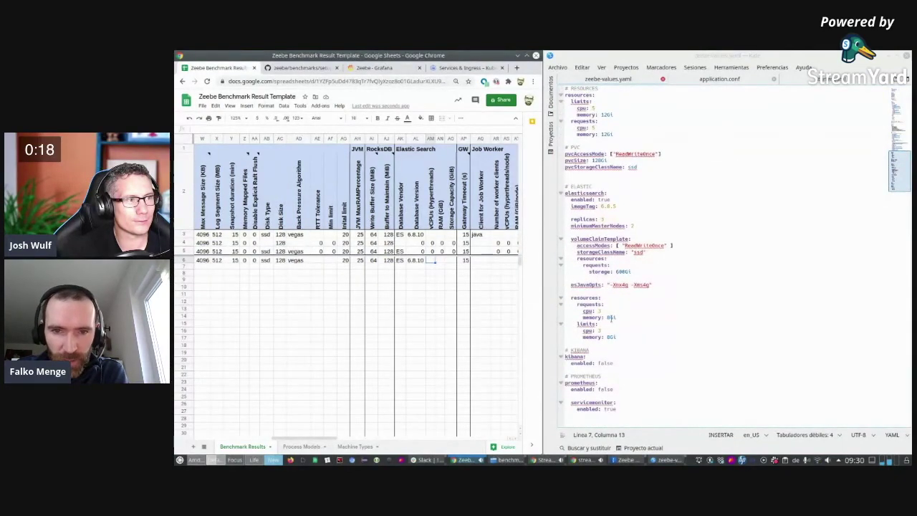
pyautogui.write('3')
pyautogui.press('Tab')
pyautogui.write('8')
pyautogui.press('Tab')
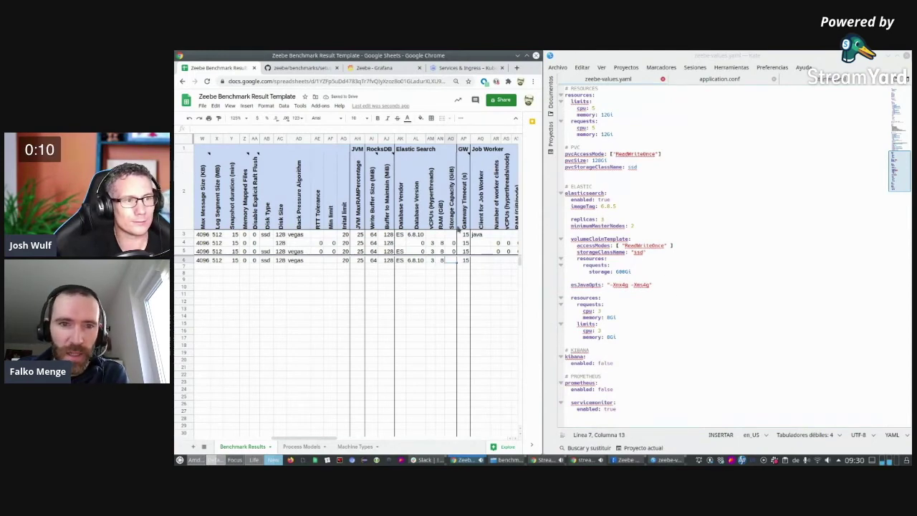
# - Delete the surplus empty Elasticsearch column and name the header 'Cluster Size (nodes)'
pyautogui.rightClick(430, 139)
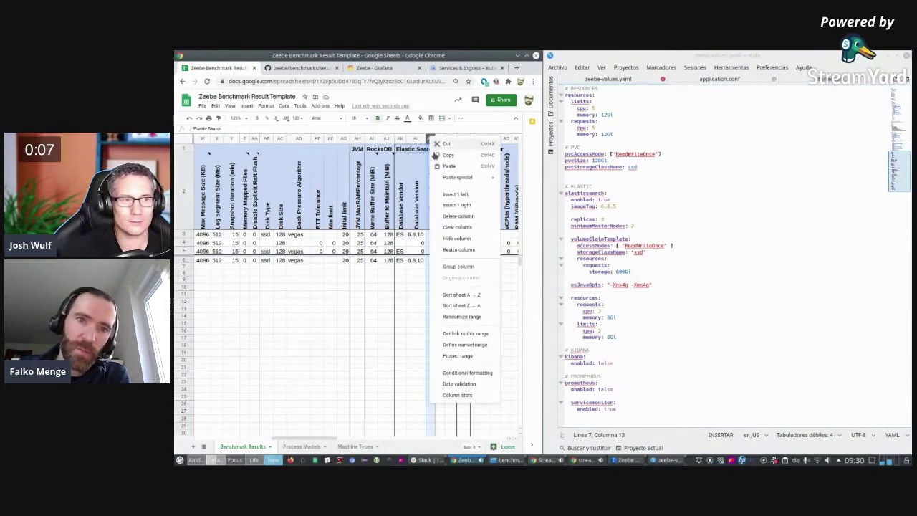
pyautogui.click(450, 214)
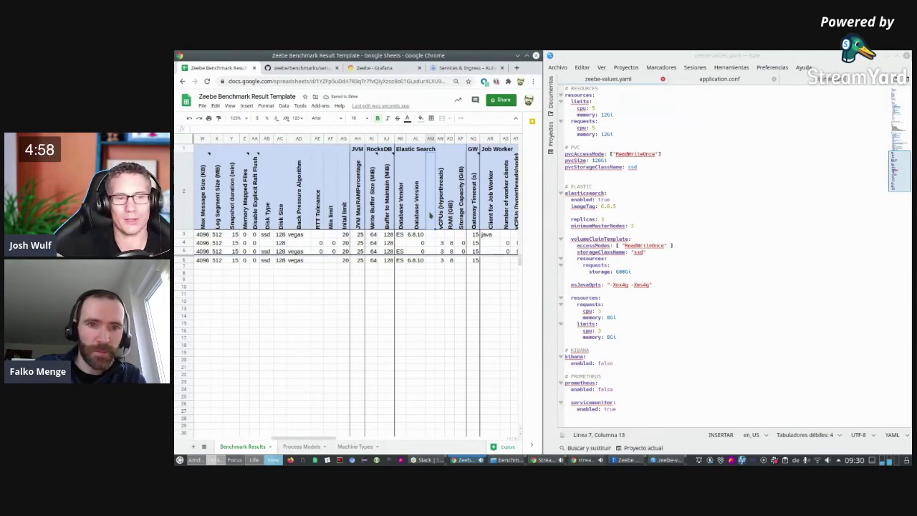
pyautogui.write('Cluster Size')
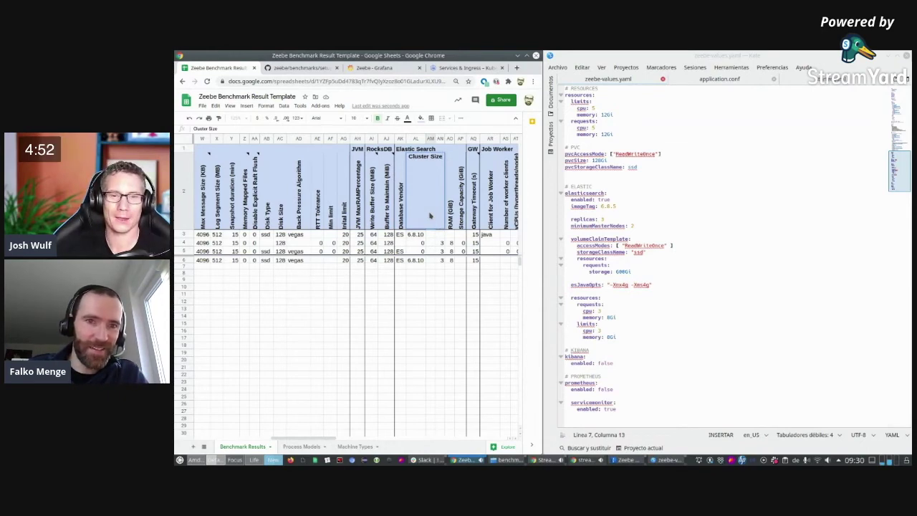
pyautogui.write(' (nodes)')
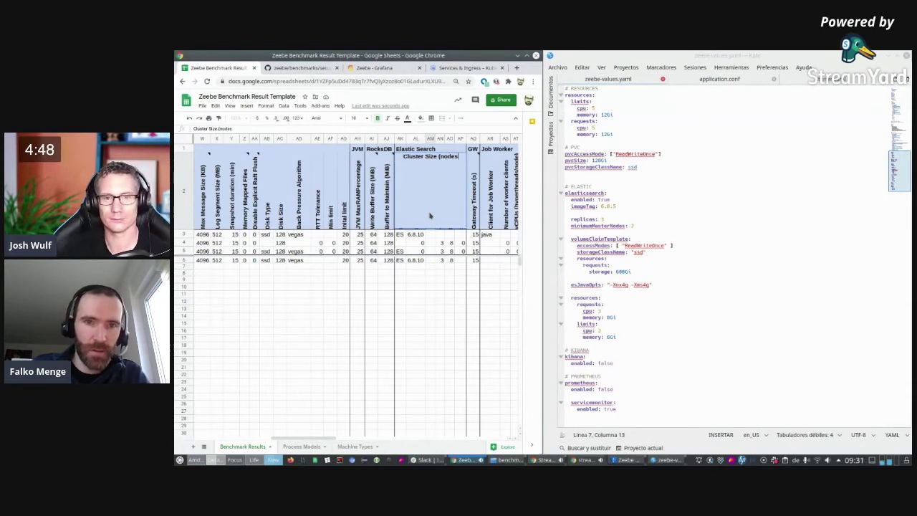
pyautogui.press('Return')
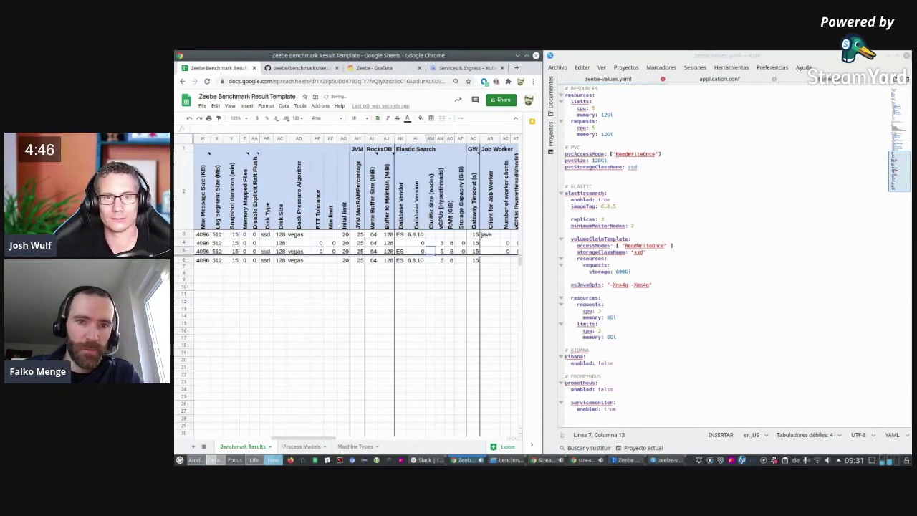
# - Enter a 3-node cluster size and 600 storage capacity in row 6
pyautogui.write('3')
pyautogui.press('Tab')
pyautogui.press('Tab')
pyautogui.press('Tab')
pyautogui.press('Tab')
pyautogui.press('Left')
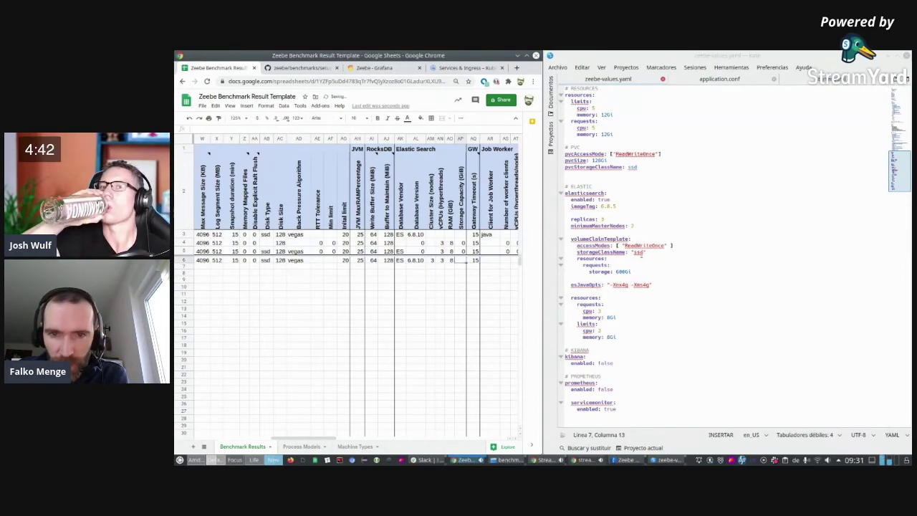
pyautogui.write('600')
pyautogui.press('Tab')
pyautogui.press('Tab')
pyautogui.press('Tab')
pyautogui.press('Tab')
pyautogui.press('Tab')
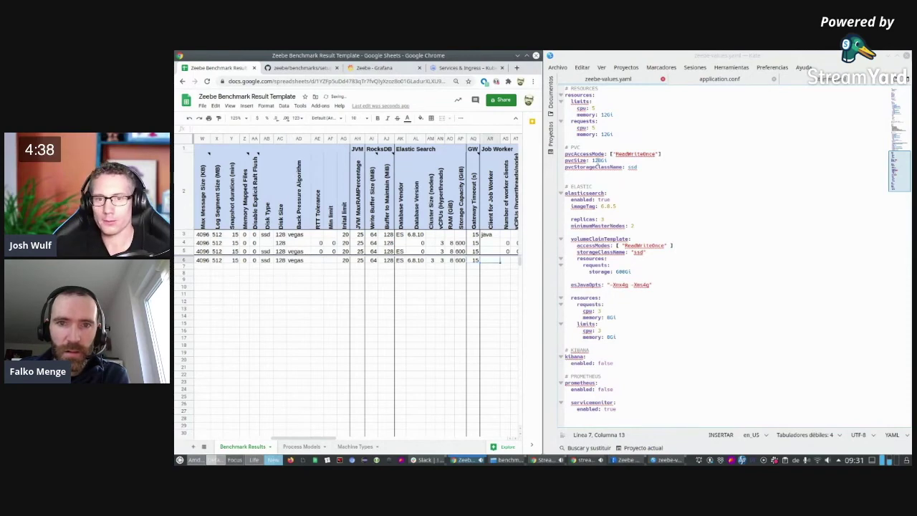
pyautogui.press('Left')
pyautogui.press('Left')
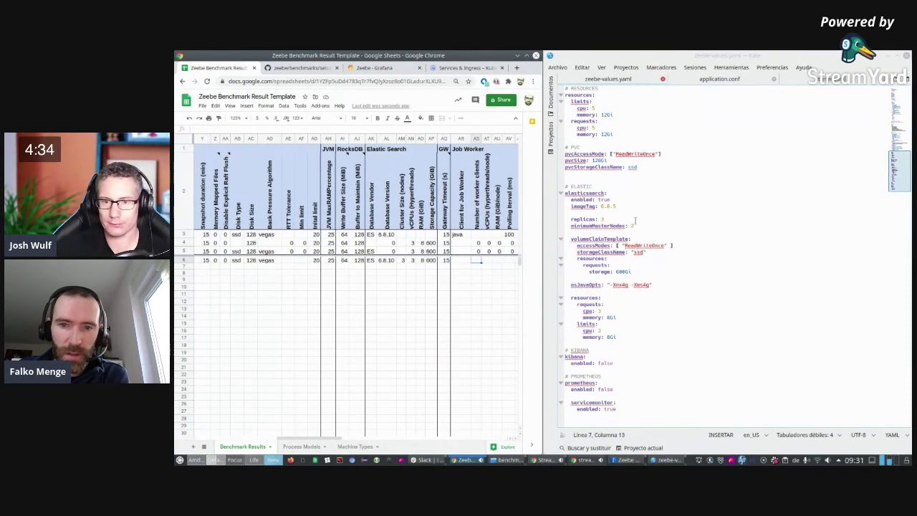
pyautogui.press('Left')
pyautogui.press('Left')
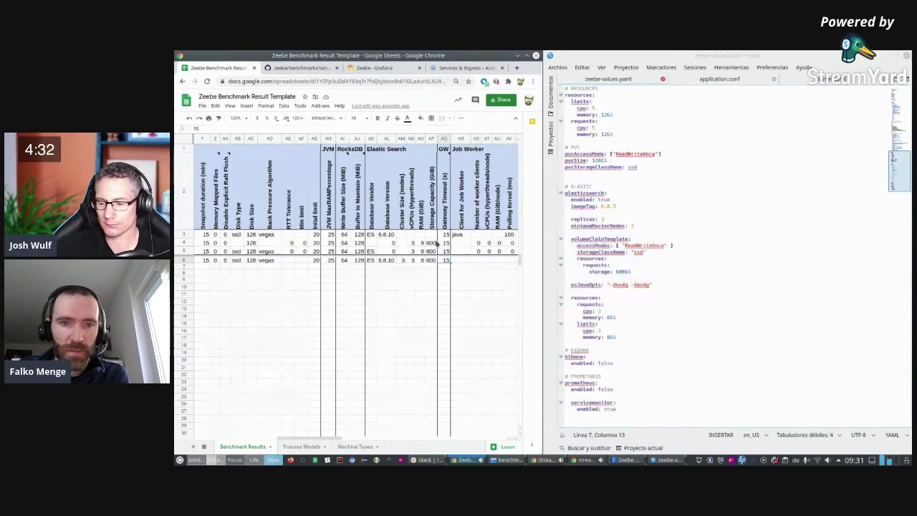
# - Set java as row 6's Client for Job Worker
pyautogui.click(468, 264)
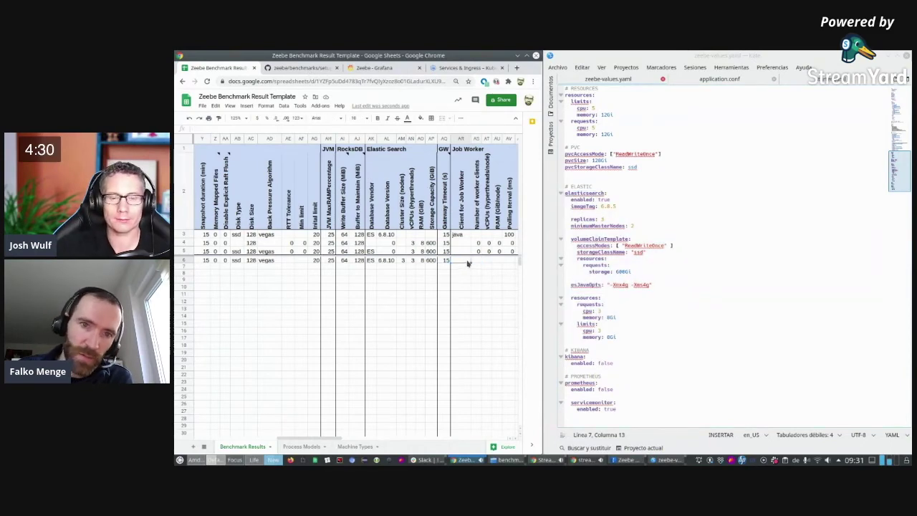
pyautogui.press('Right')
pyautogui.press('Right')
pyautogui.press('Right')
pyautogui.press('Right')
pyautogui.press('Right')
pyautogui.press('Right')
pyautogui.press('Right')
pyautogui.press('Right')
pyautogui.press('Right')
pyautogui.press('Right')
pyautogui.press('Left')
pyautogui.press('Left')
pyautogui.press('Left')
pyautogui.press('Left')
pyautogui.press('Left')
pyautogui.press('Left')
pyautogui.press('Left')
pyautogui.press('Left')
pyautogui.press('Left')
pyautogui.press('Left')
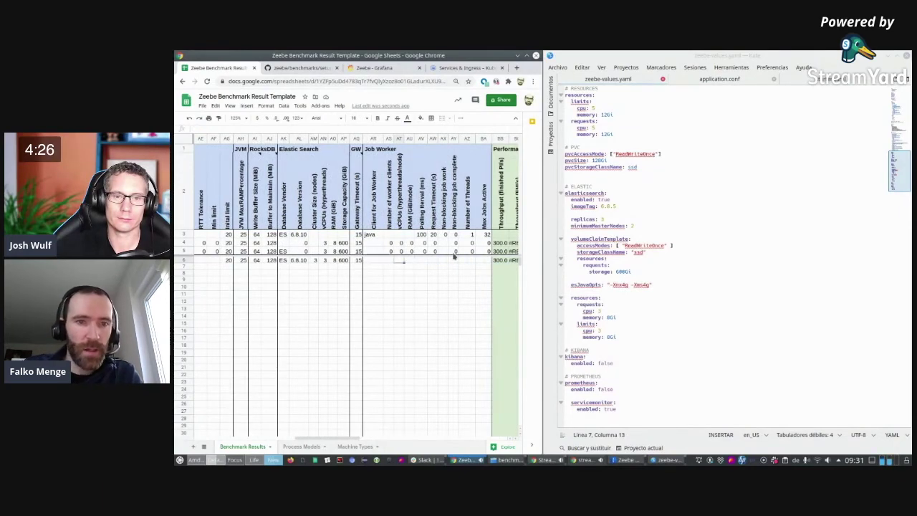
pyautogui.write('java')
pyautogui.press('Tab')
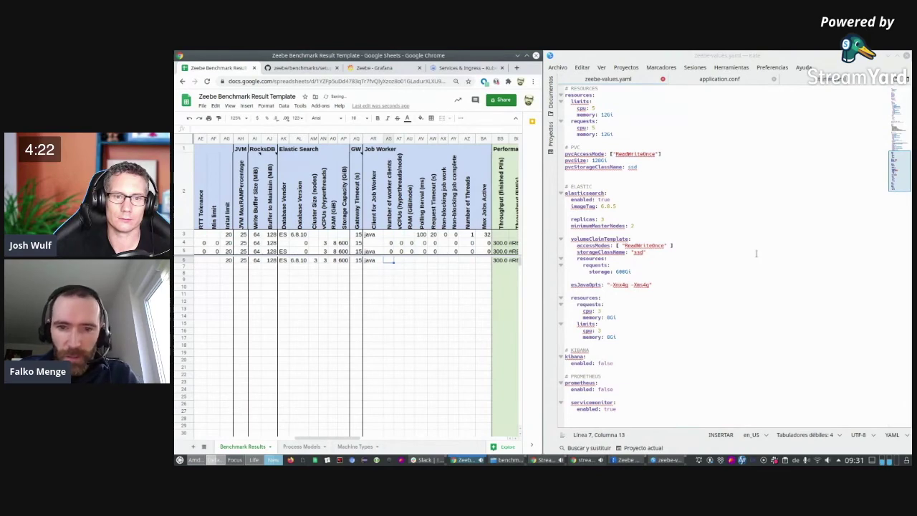
pyautogui.scroll(15, 756, 253)
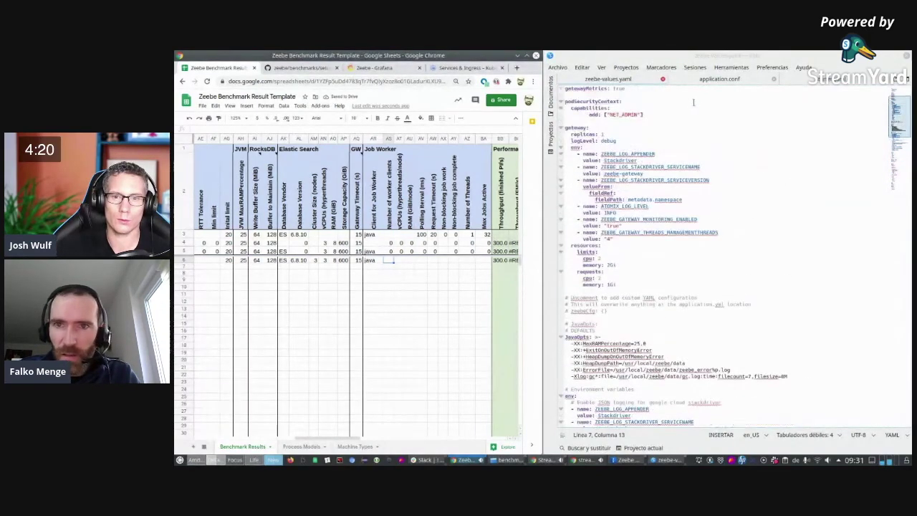
# - Open the benchmark's worker.yaml in Kate from Dolphin, then return to the spreadsheet in Chrome
pyautogui.click(507, 460)
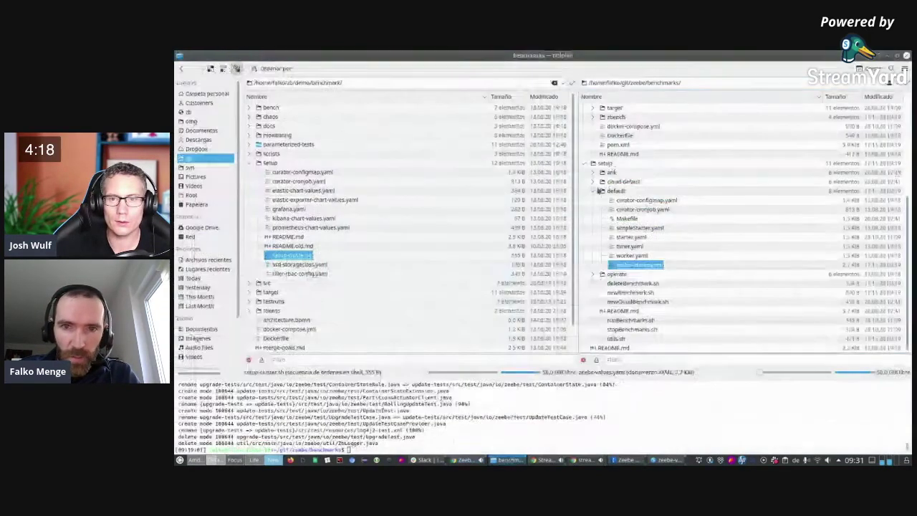
pyautogui.click(640, 255)
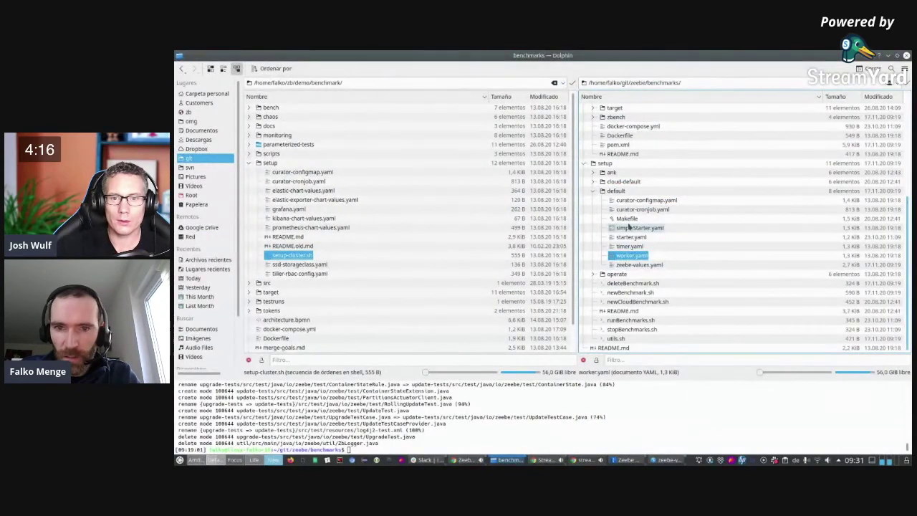
pyautogui.doubleClick(637, 257)
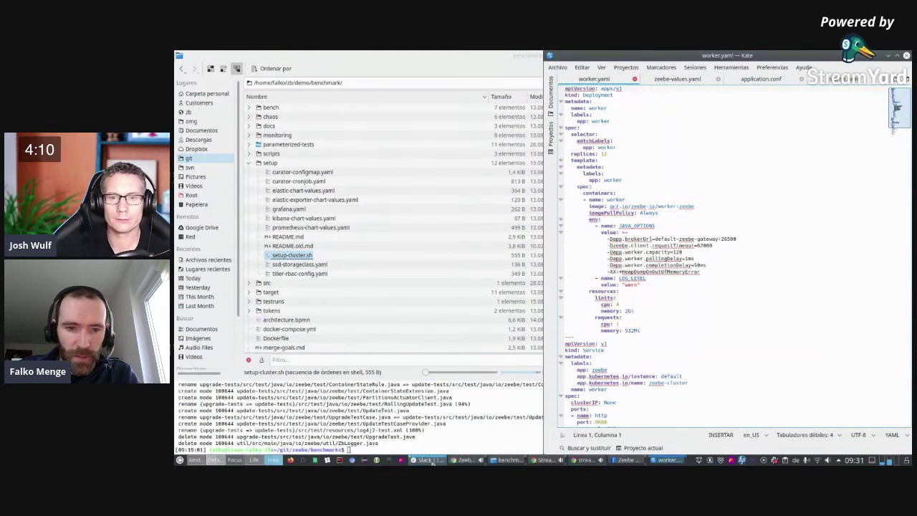
pyautogui.click(467, 461)
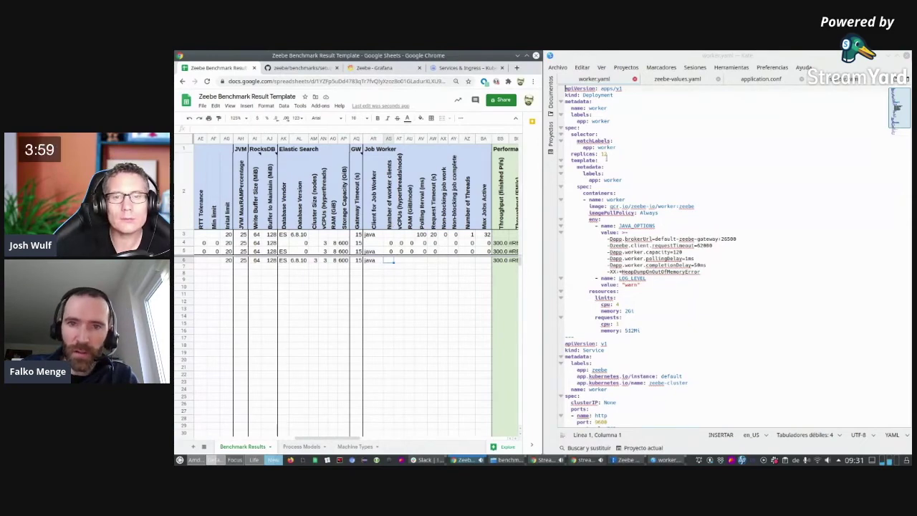
# - Enter 12 worker clients, 4 vCPUs and 2 GiB RAM in row 6's Job Worker columns
pyautogui.write('12')
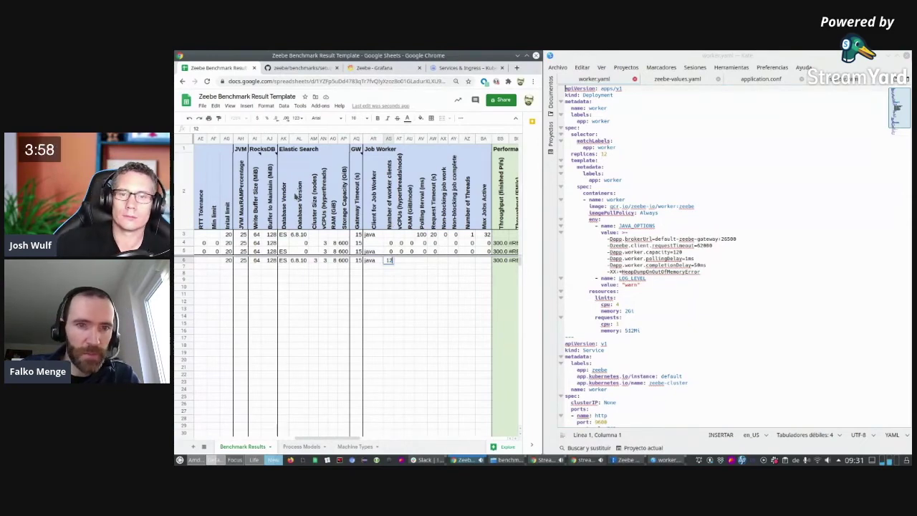
pyautogui.press('Tab')
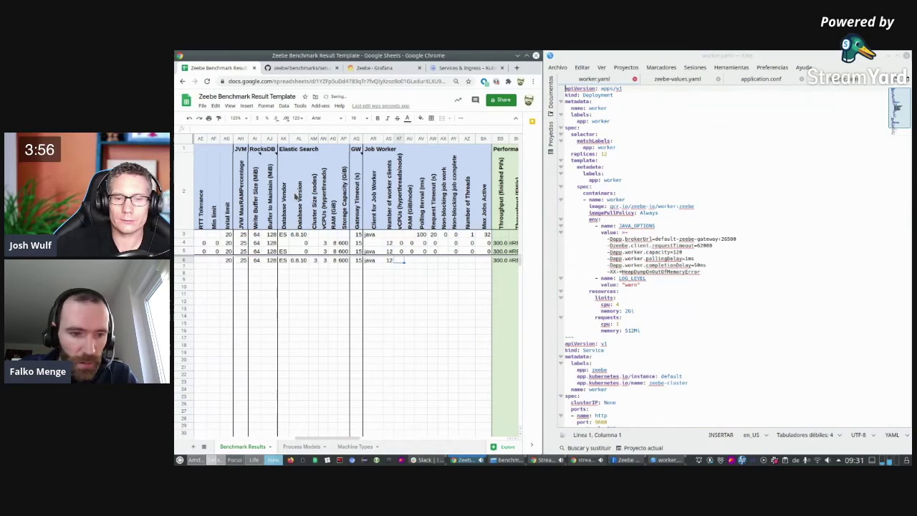
pyautogui.write('4')
pyautogui.press('Tab')
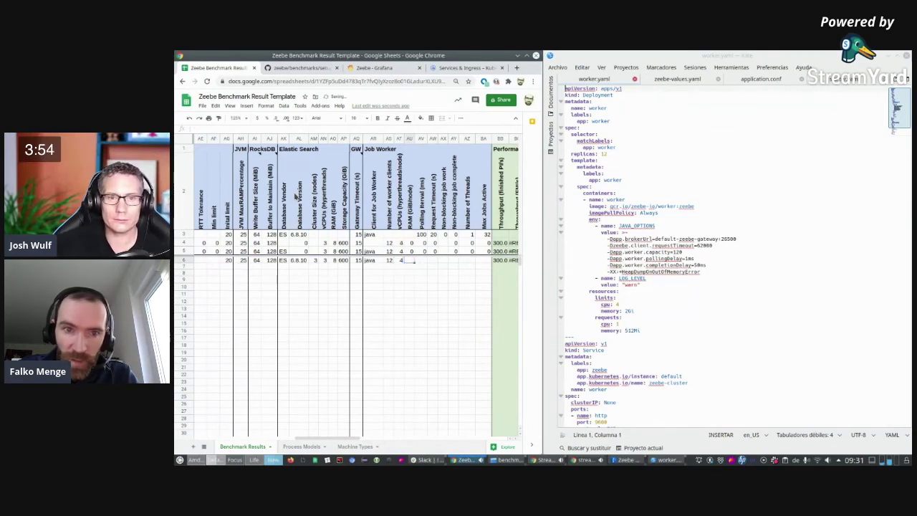
pyautogui.write('12')
pyautogui.press('Tab')
pyautogui.press('Left')
pyautogui.write('1')
pyautogui.press('BackSpace')
pyautogui.write('2')
pyautogui.press('Tab')
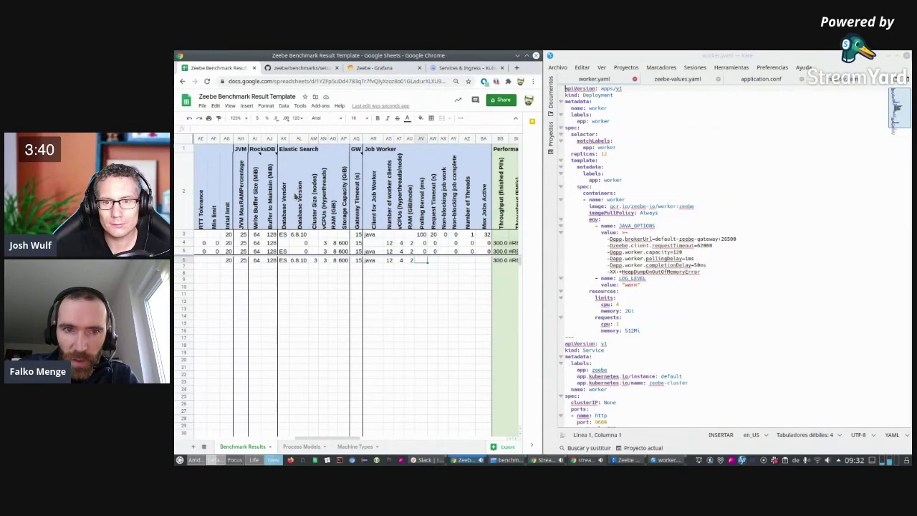
# - Set row 6's polling interval to 1 ms and request timeout to 62 s
pyautogui.write('1')
pyautogui.press('Tab')
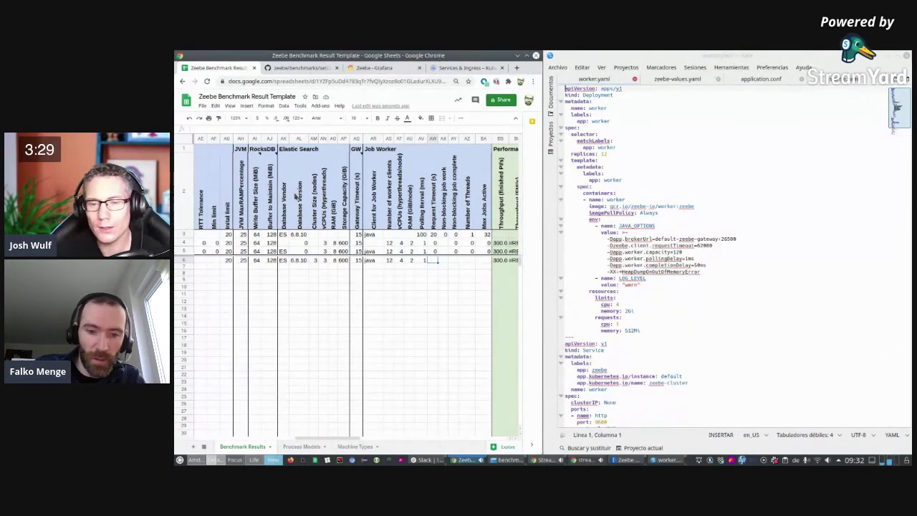
pyautogui.write('4')
pyautogui.write('6')
pyautogui.press('BackSpace')
pyautogui.press('BackSpace')
pyautogui.write('62')
pyautogui.press('Tab')
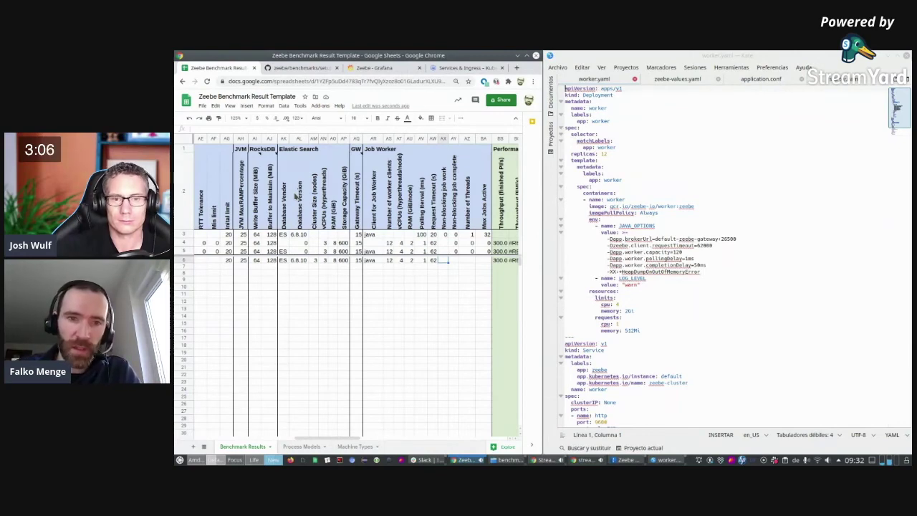
pyautogui.press('Right')
pyautogui.press('Left')
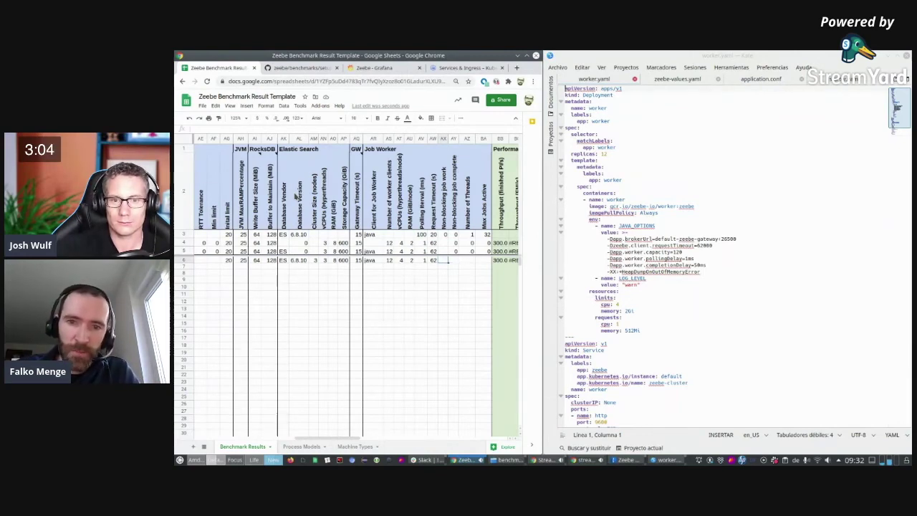
pyautogui.press('Right')
pyautogui.press('Left')
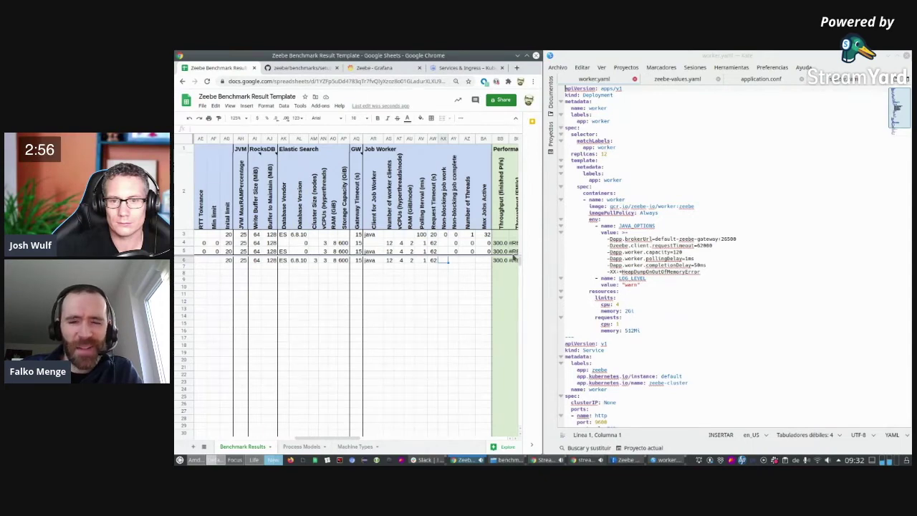
pyautogui.moveTo(514, 253)
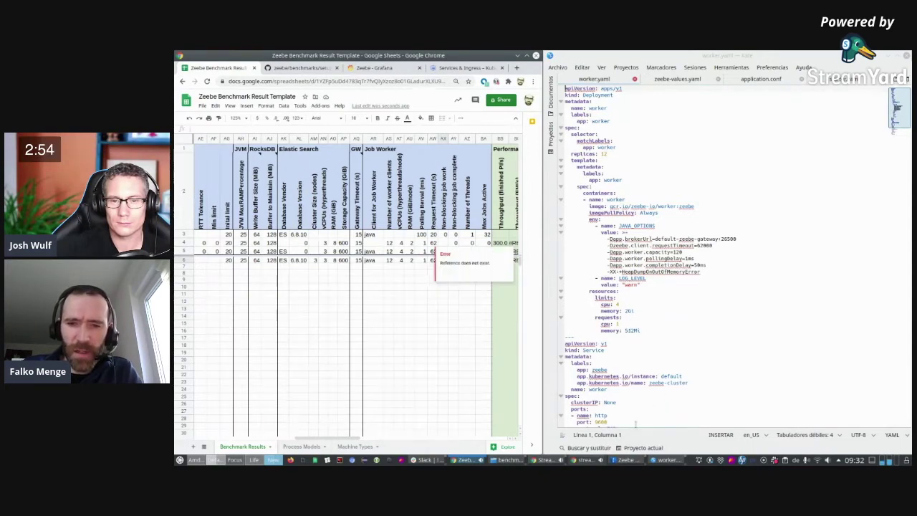
# - Expand the project's src/main/java/io/zeebe folders in Dolphin and open Worker.java with Kate
pyautogui.click(506, 460)
pyautogui.scroll(6, 716, 198)
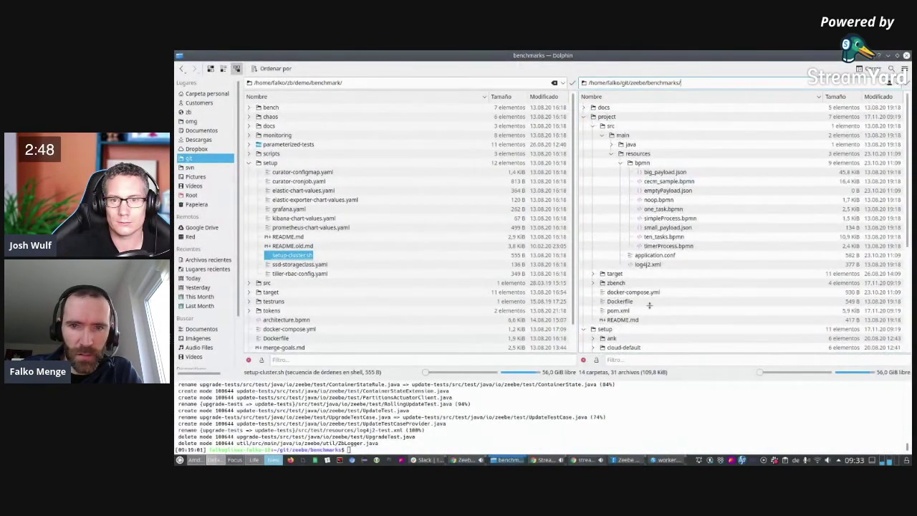
pyautogui.click(612, 145)
pyautogui.press('Down')
pyautogui.press('Right')
pyautogui.press('Down')
pyautogui.press('Right')
pyautogui.press('Down')
pyautogui.press('Down')
pyautogui.press('Down')
pyautogui.press('Down')
pyautogui.press('Down')
pyautogui.press('Down')
pyautogui.press('Down')
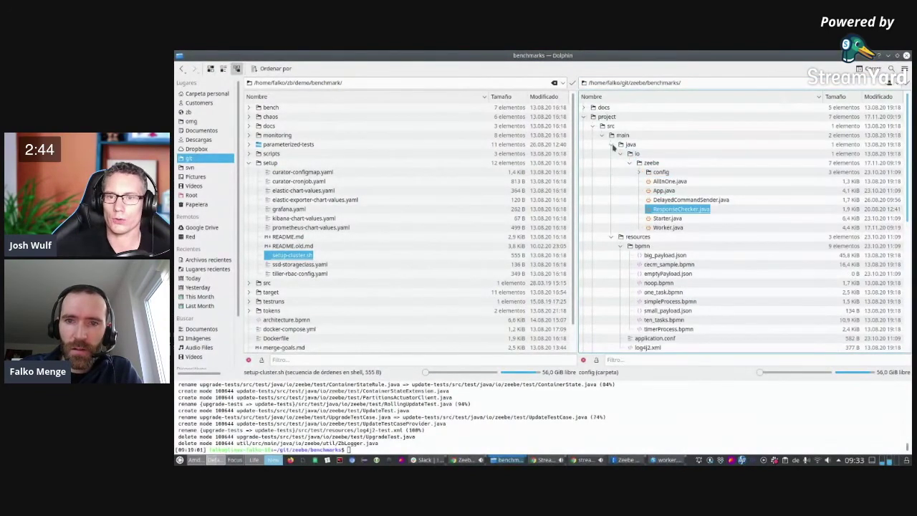
pyautogui.rightClick(684, 231)
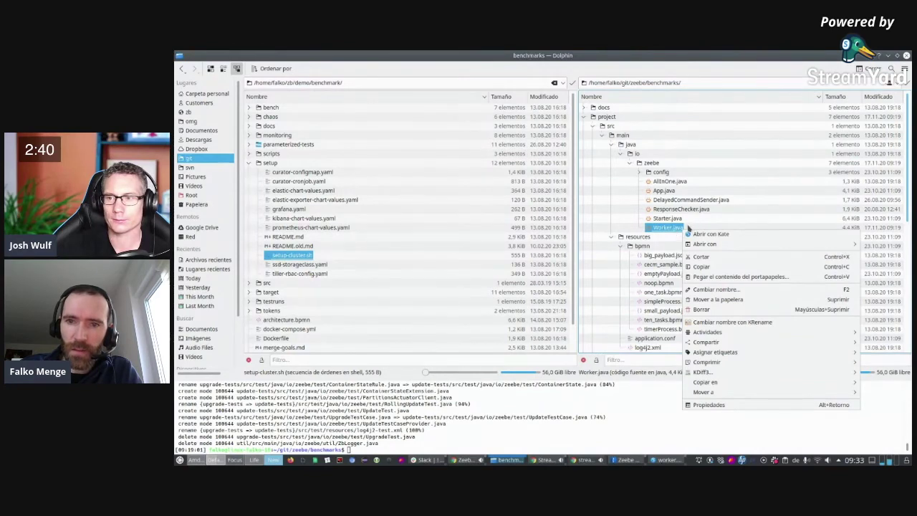
pyautogui.click(709, 234)
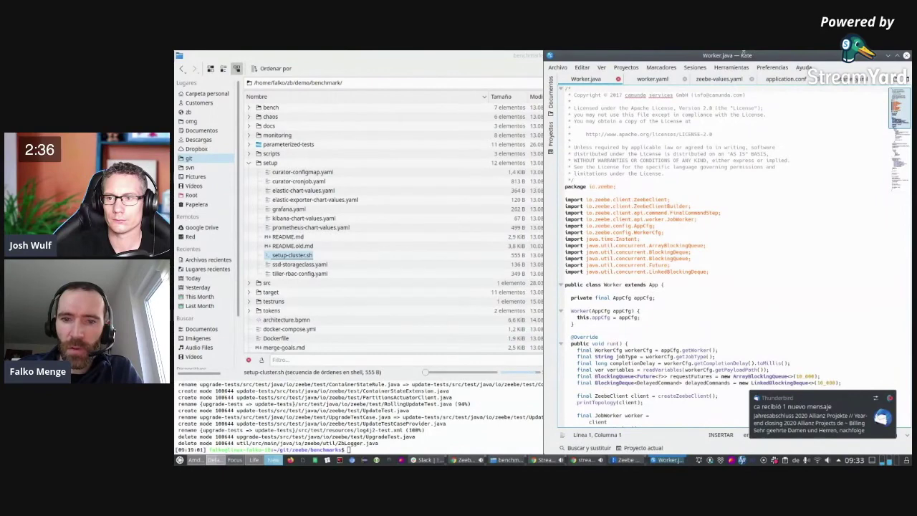
# - Inspect the job handler in Worker.java's run() method, then switch back to the spreadsheet
pyautogui.scroll(-10, 678, 165)
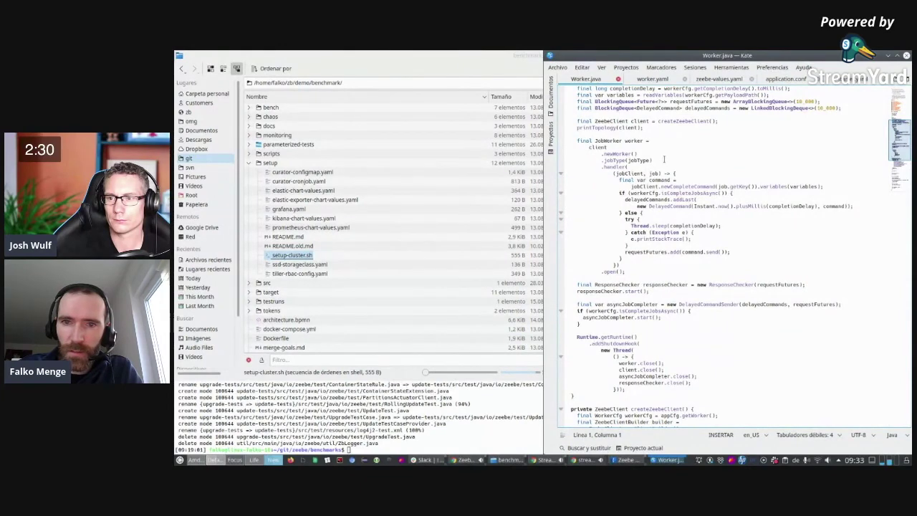
pyautogui.scroll(1, 665, 159)
pyautogui.doubleClick(626, 185)
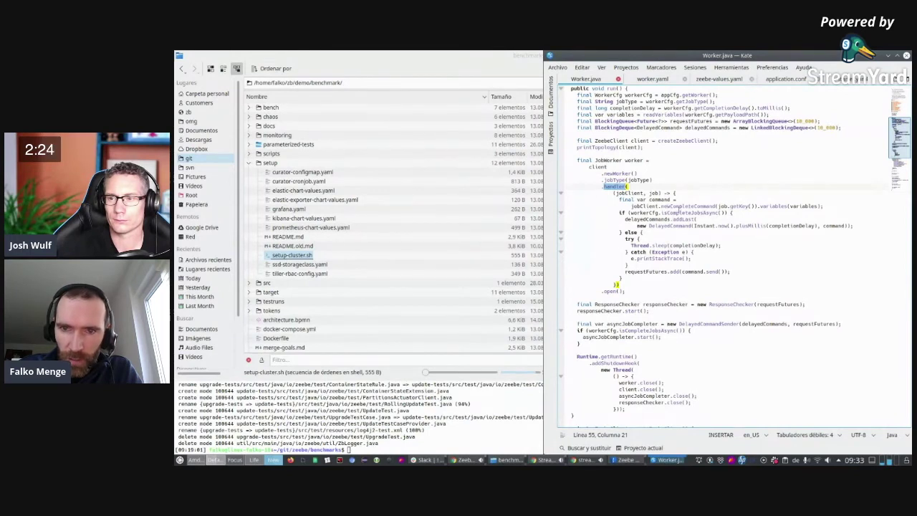
pyautogui.click(676, 193)
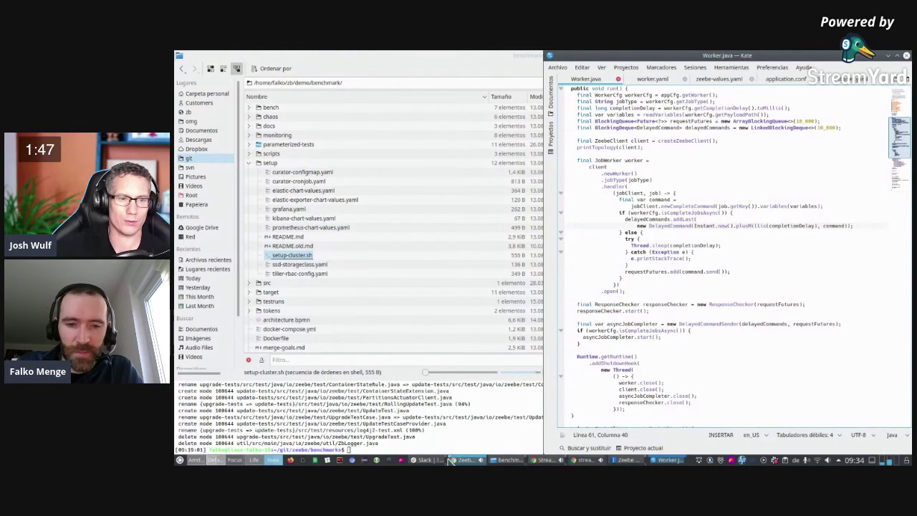
pyautogui.moveTo(465, 463)
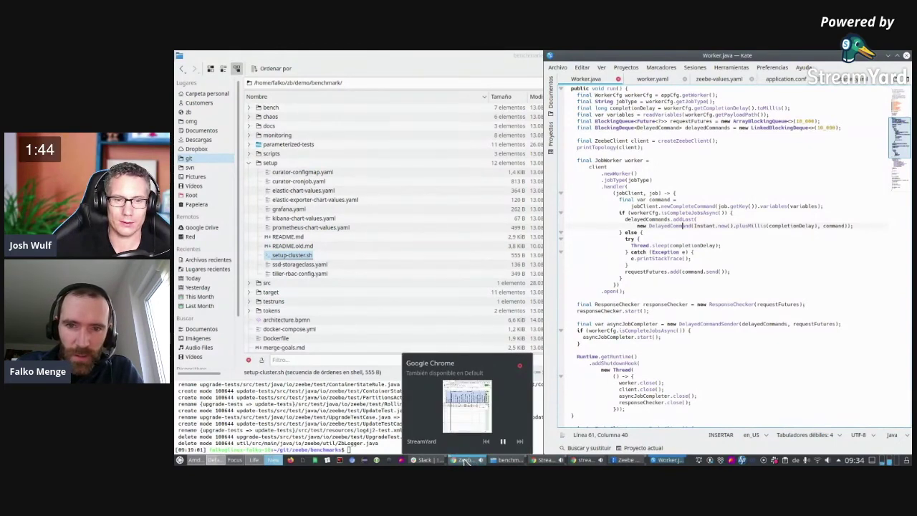
pyautogui.click(466, 460)
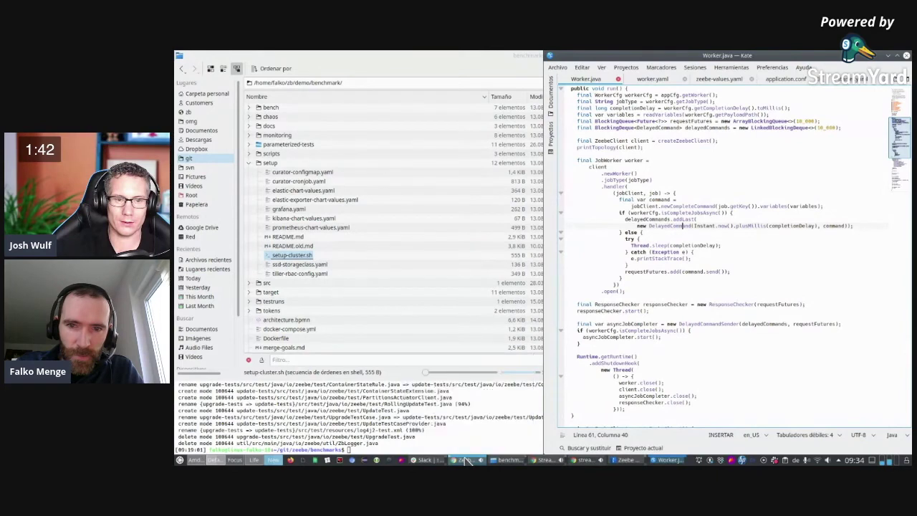
# - Check worker.yaml's capacity, enter 120 under Max Jobs Active in row 6, and maximize Chrome
pyautogui.click(467, 266)
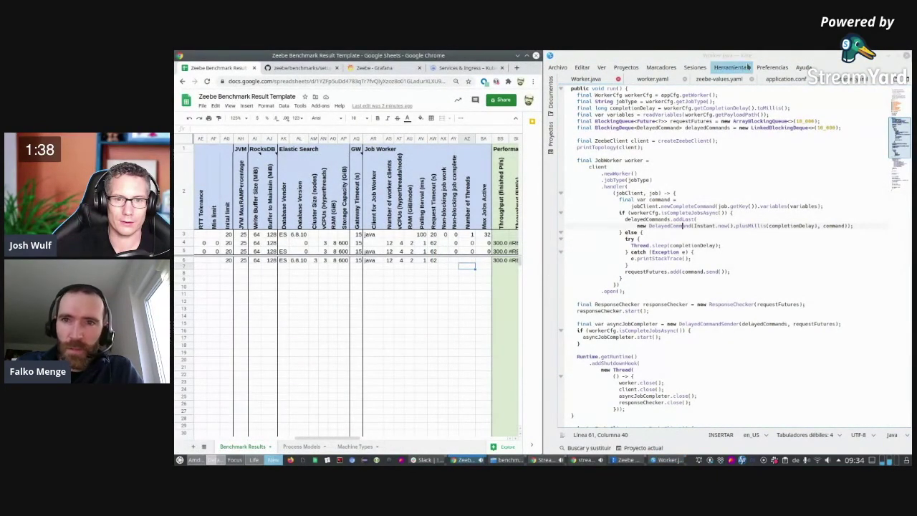
pyautogui.click(673, 78)
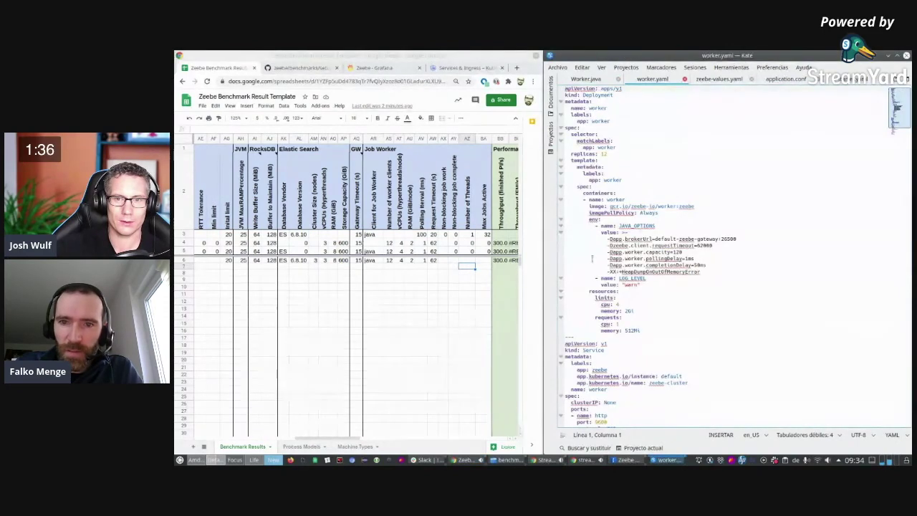
pyautogui.doubleClick(679, 252)
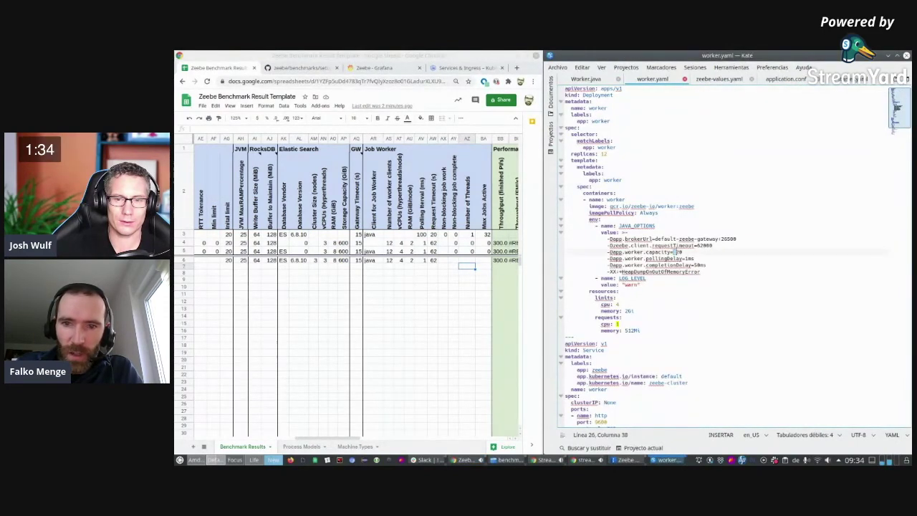
pyautogui.click(478, 265)
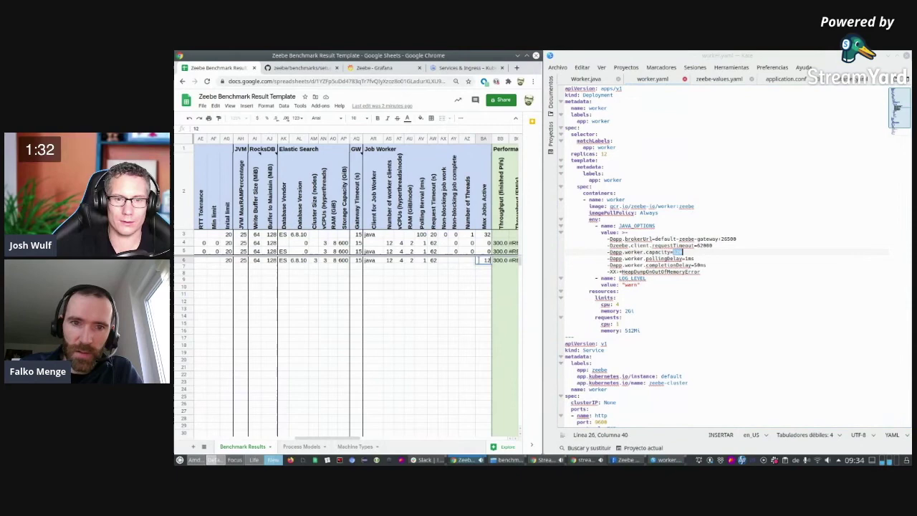
pyautogui.press('Right')
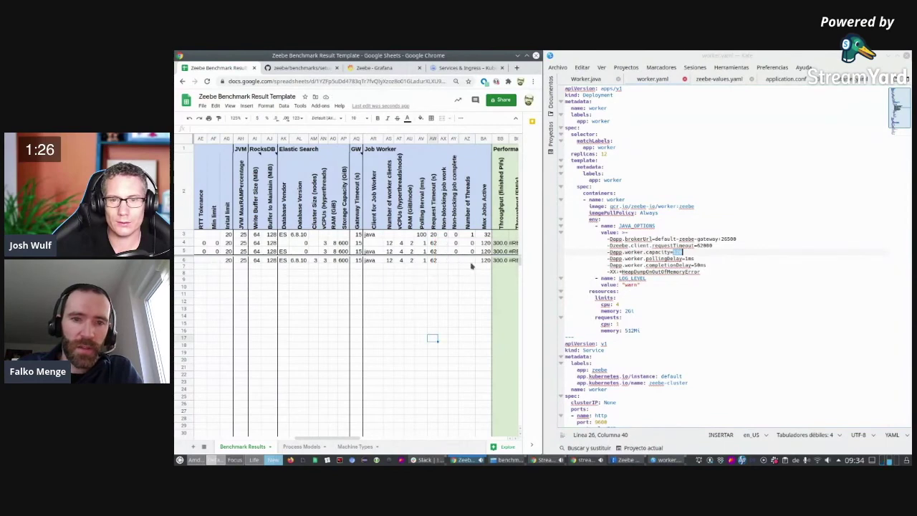
pyautogui.click(473, 252)
pyautogui.click(473, 260)
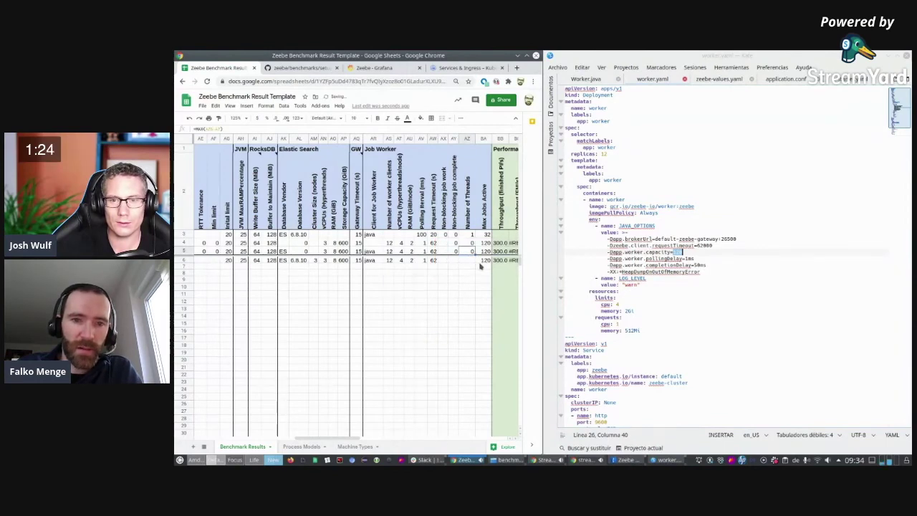
pyautogui.moveTo(319, 432); pyautogui.dragTo(350, 433)
pyautogui.doubleClick(457, 55)
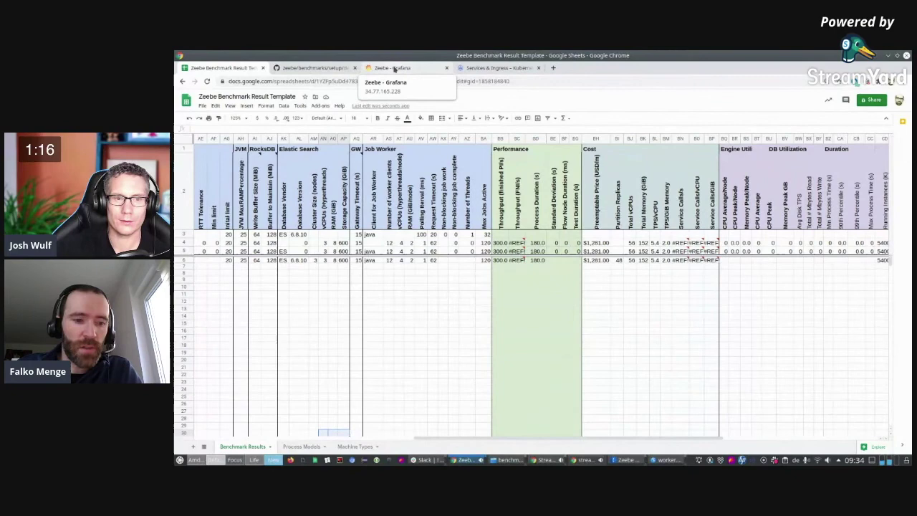
# - Read the General Overview throughput figures (346 FNI/s, 117 completed processes/s) in Grafana, then return to Sheets
pyautogui.click(394, 68)
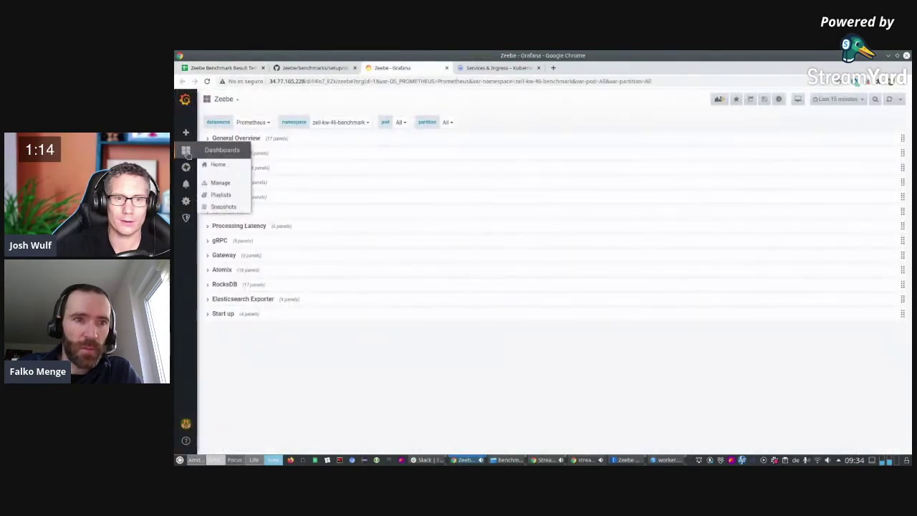
pyautogui.click(208, 139)
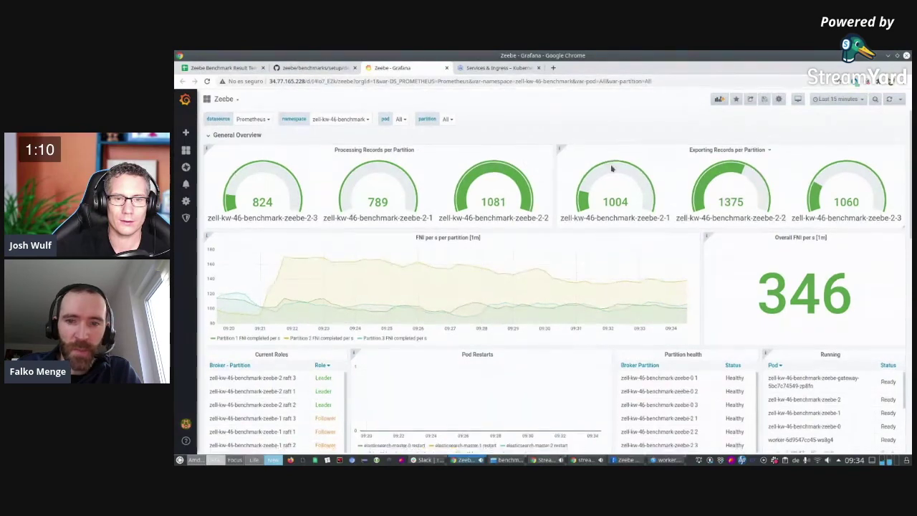
pyautogui.scroll(-1, 612, 168)
pyautogui.scroll(1, 612, 168)
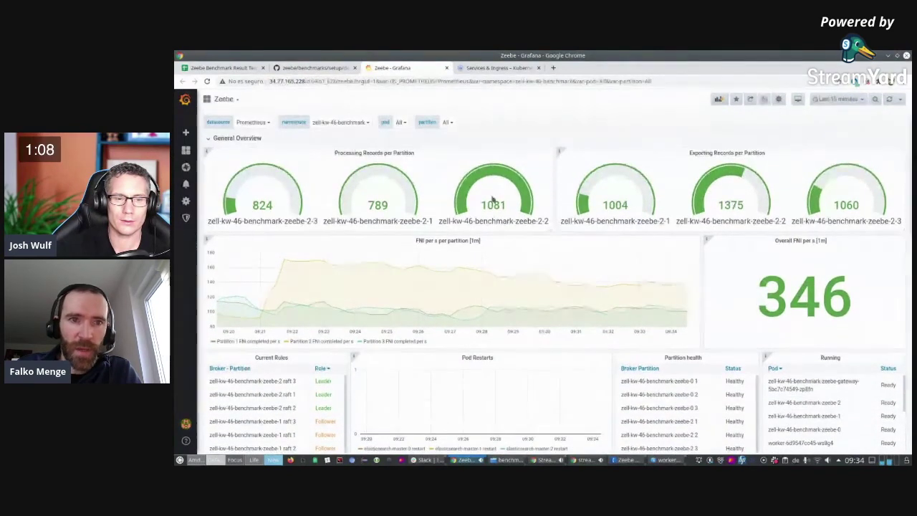
pyautogui.scroll(-3, 601, 296)
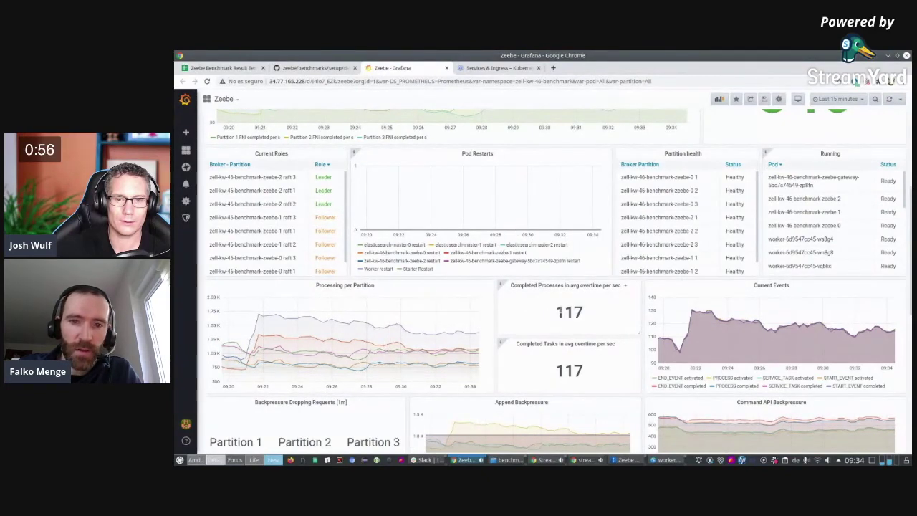
pyautogui.click(222, 67)
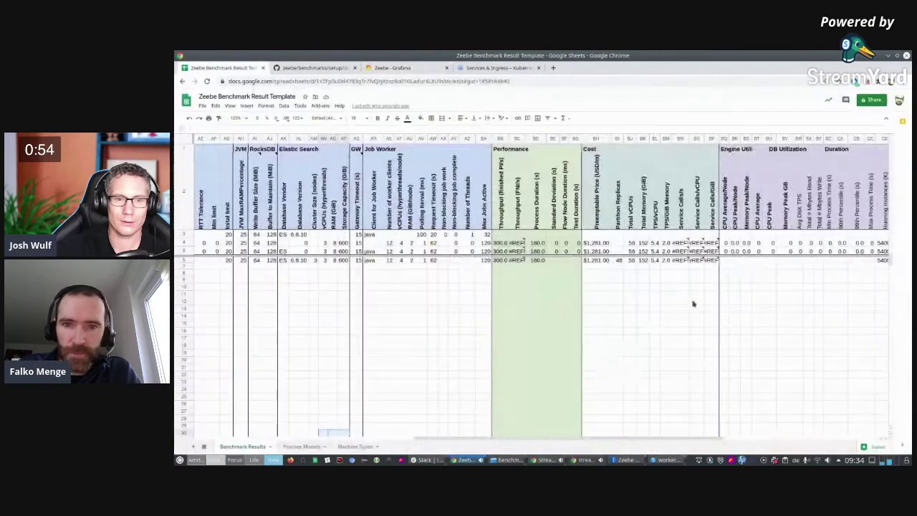
# - Enter 117 as row 6's finished process instances per second
pyautogui.click(502, 262)
pyautogui.write('117')
pyautogui.press('Tab')
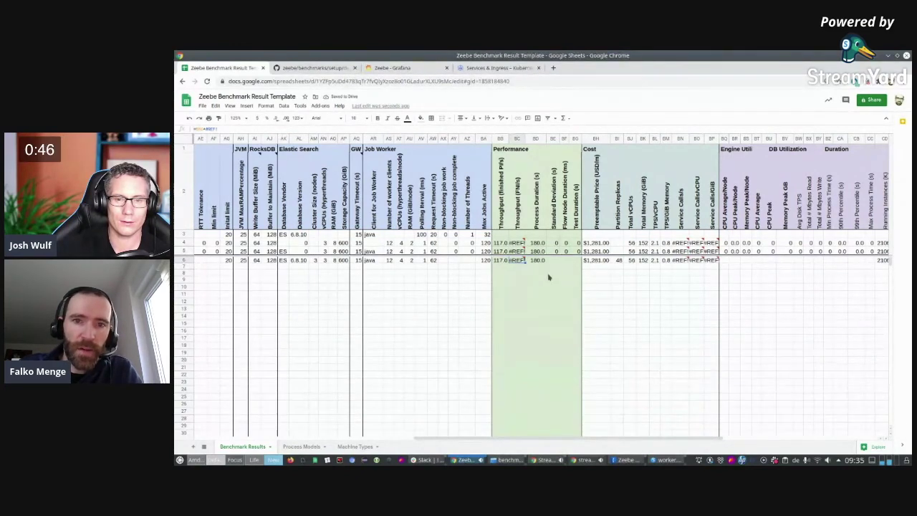
pyautogui.moveTo(515, 261)
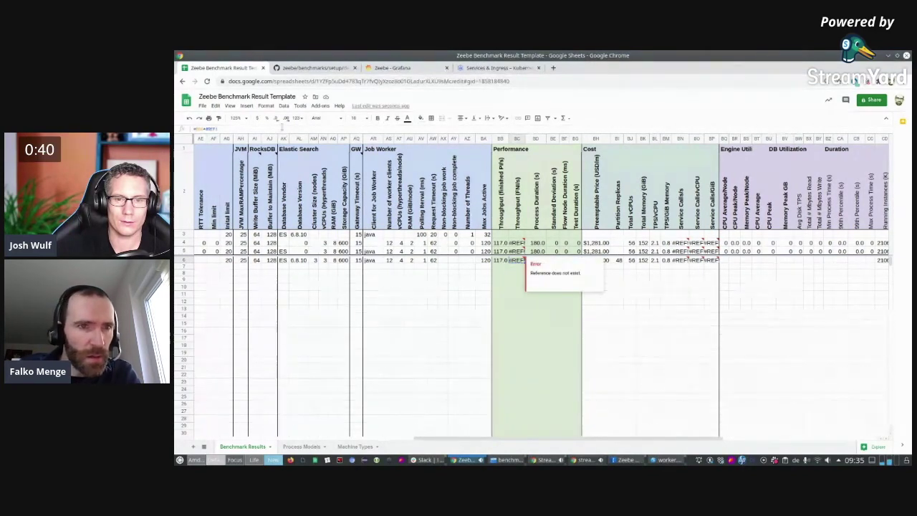
# - Fix the FNI/s formula to reference the Process Models flow-node count, yielding 351, then reopen Grafana
pyautogui.click(269, 129)
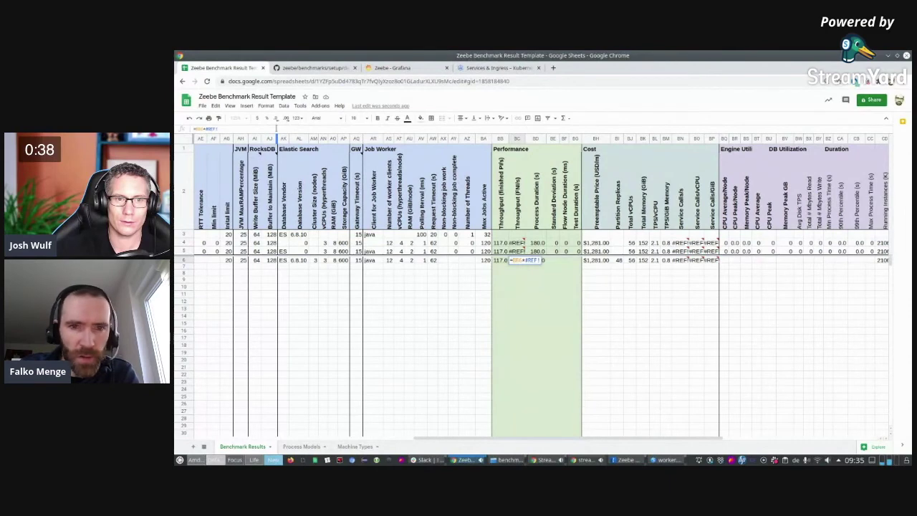
pyautogui.press('BackSpace')
pyautogui.press('BackSpace')
pyautogui.press('BackSpace')
pyautogui.press('BackSpace')
pyautogui.press('BackSpace')
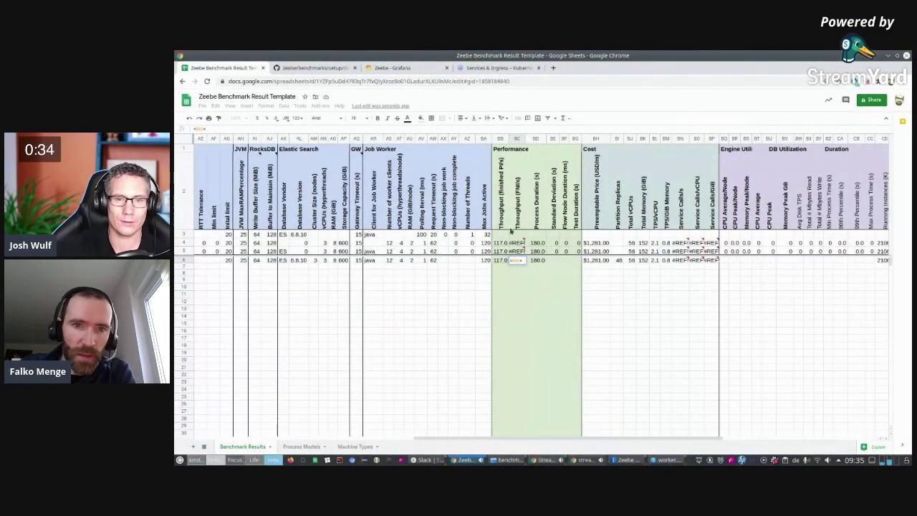
pyautogui.click(316, 448)
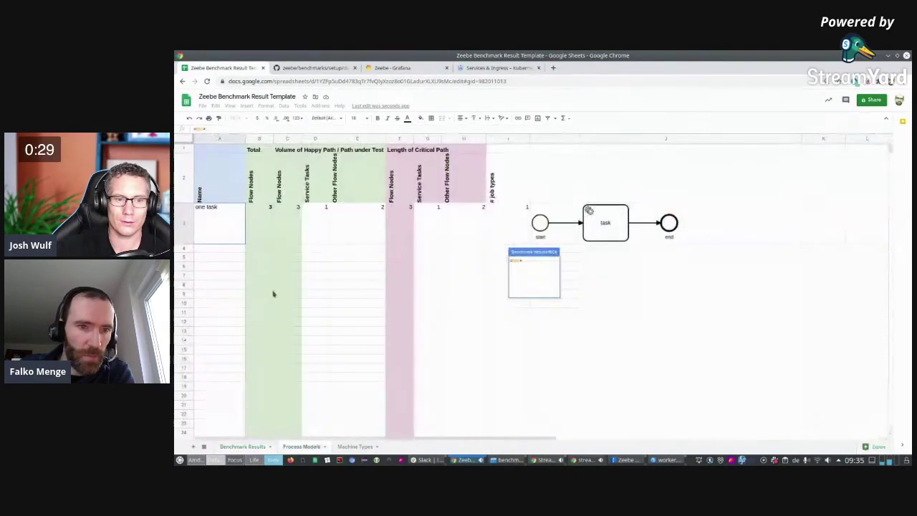
pyautogui.click(266, 215)
pyautogui.hotkey('ctrl', 'shift', 'pageup')
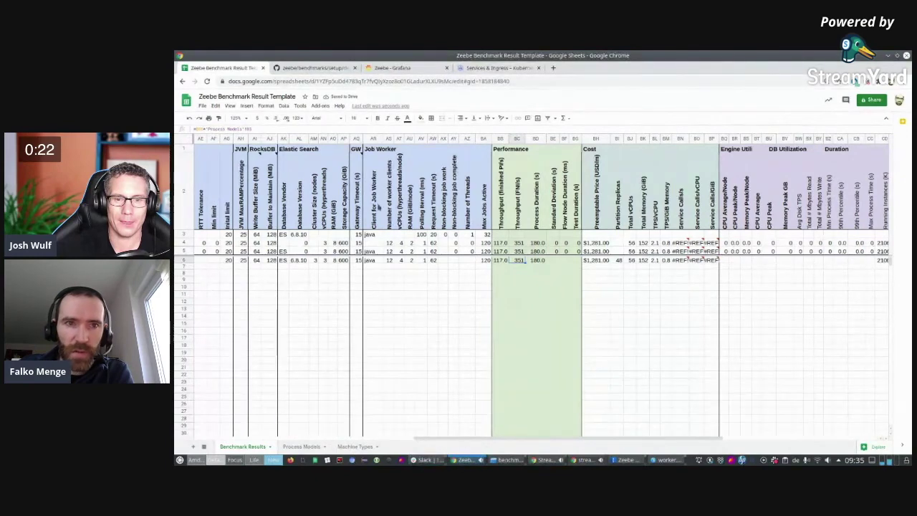
pyautogui.click(381, 67)
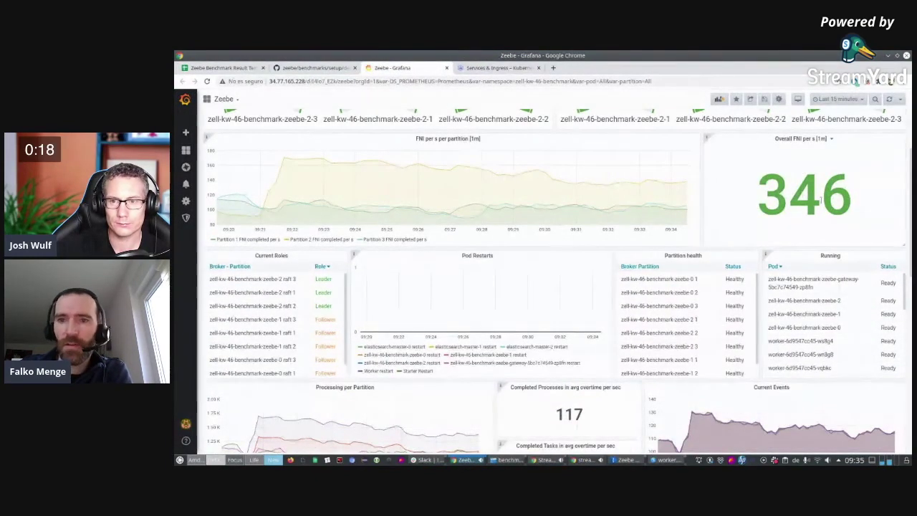
# - Enter 346 as the 'one task' row's Throughput (FNI/s) in the benchmark sheet
pyautogui.click(222, 67)
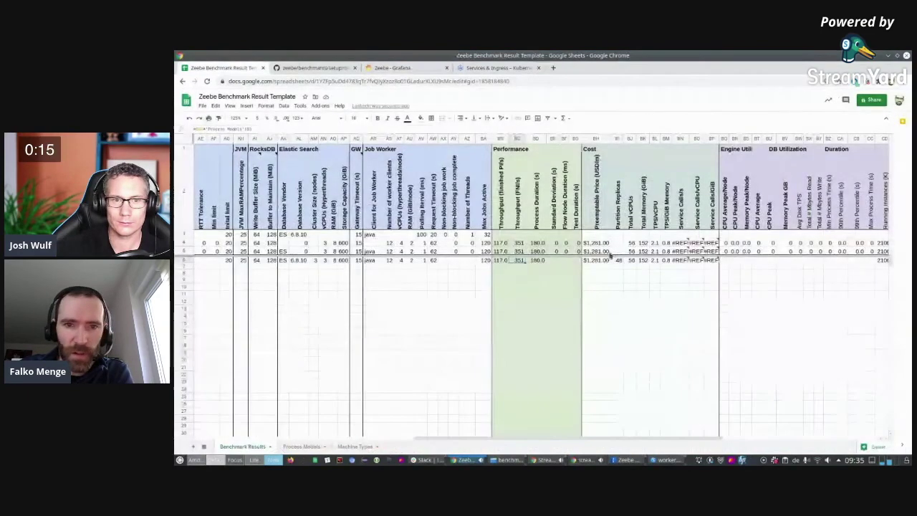
pyautogui.write('346')
pyautogui.press('Return')
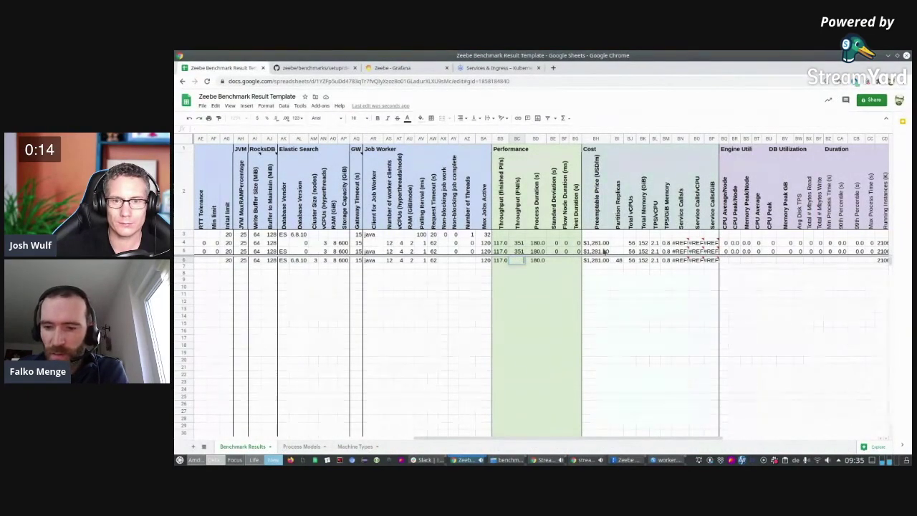
pyautogui.press('Down')
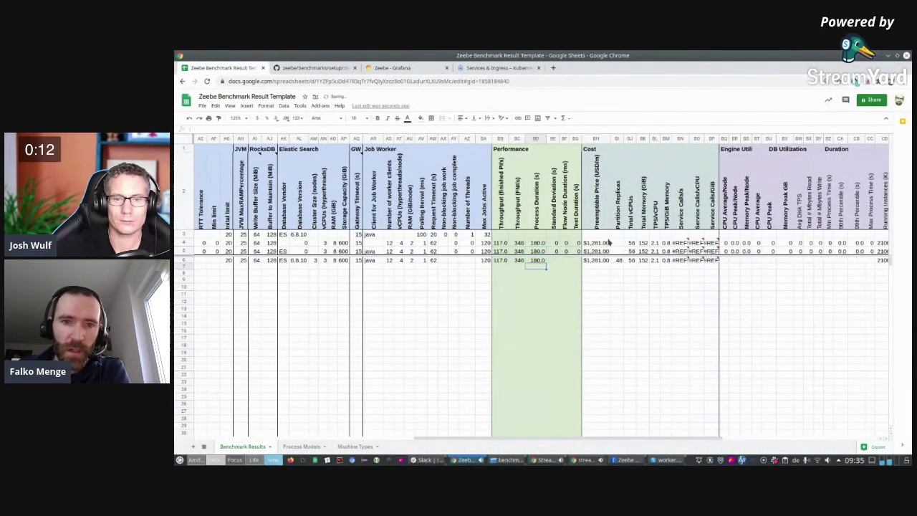
pyautogui.press('Right')
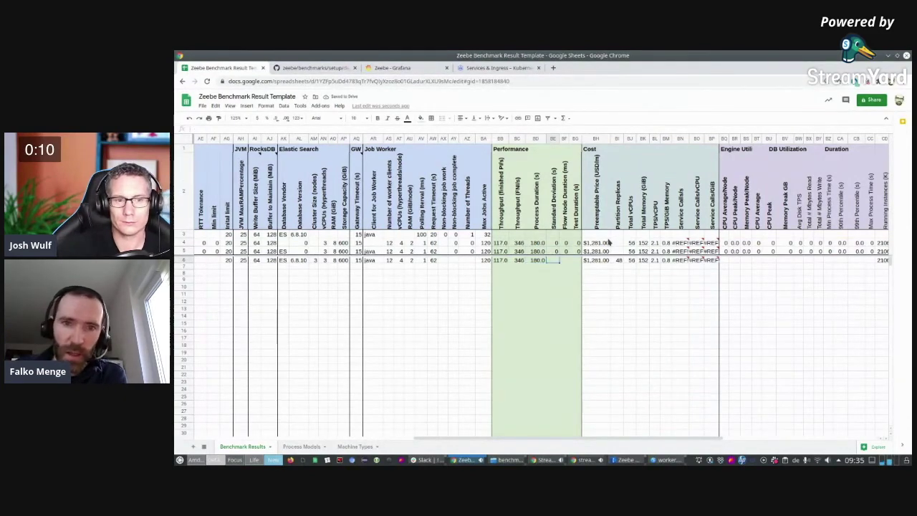
pyautogui.press('Left')
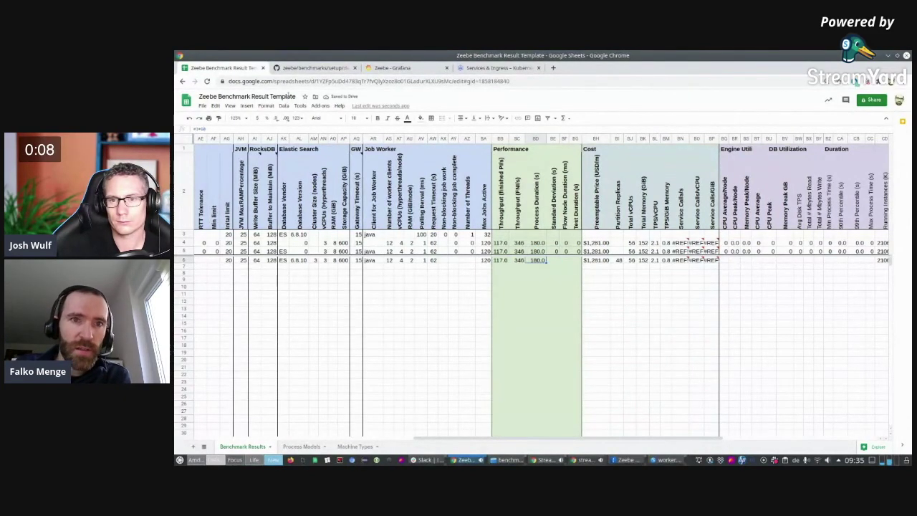
pyautogui.click(392, 67)
# - Expand the Processing Latency, gRPC, Gateway and Atomix panel rows in the Grafana dashboard
pyautogui.scroll(-5, 258, 260)
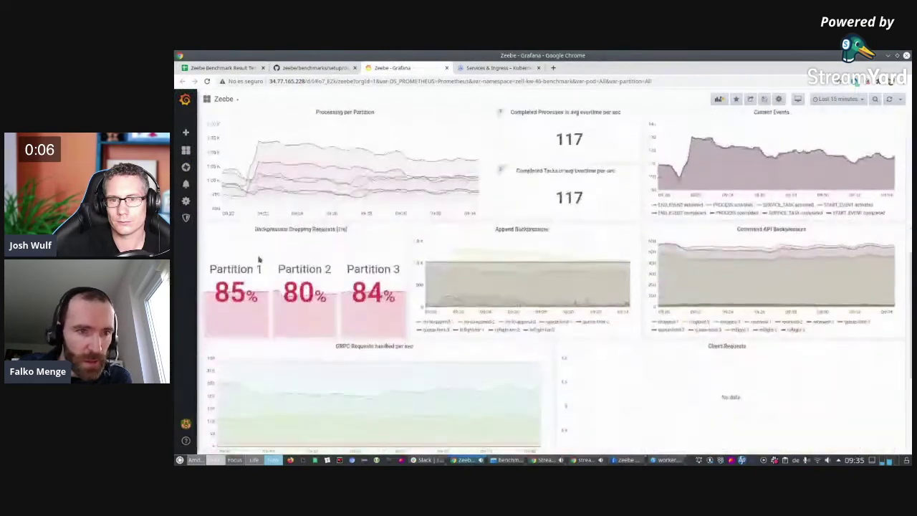
pyautogui.scroll(-3, 259, 259)
pyautogui.scroll(-3, 229, 389)
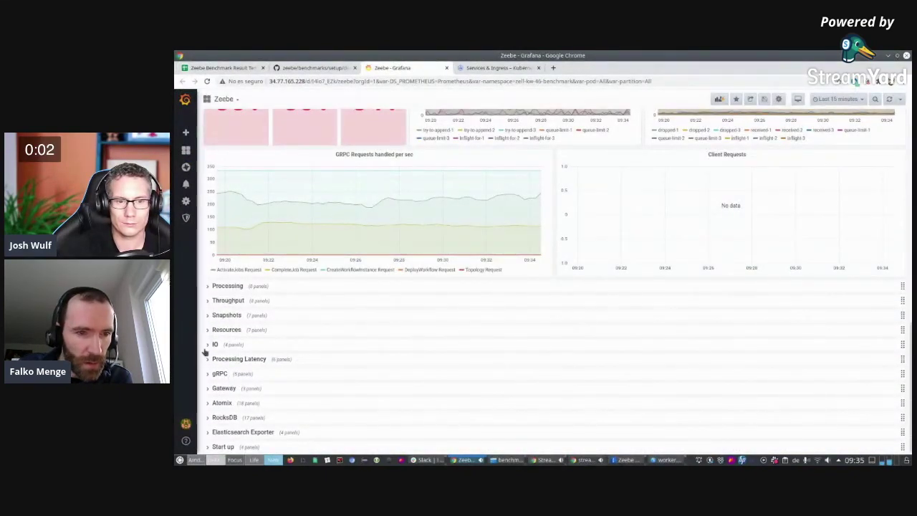
pyautogui.click(243, 358)
pyautogui.scroll(-2, 294, 310)
pyautogui.scroll(-5, 294, 312)
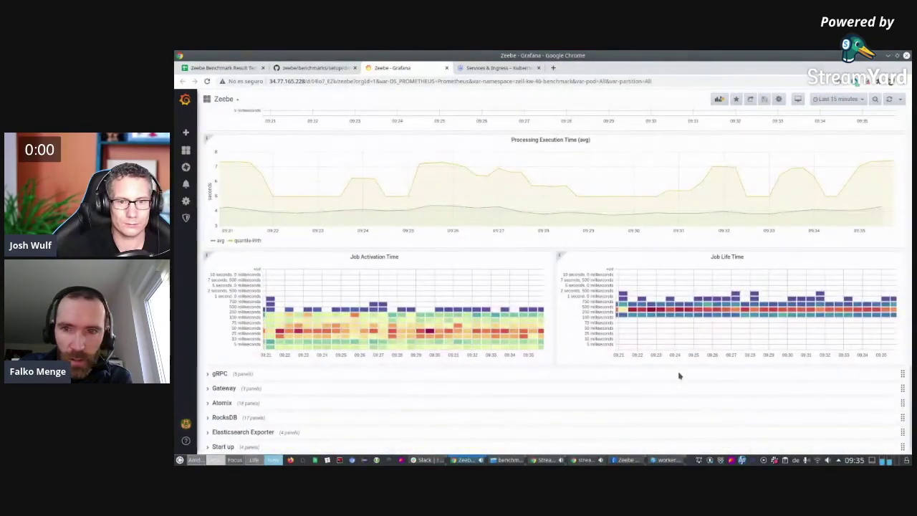
pyautogui.click(215, 373)
pyautogui.scroll(-2, 423, 323)
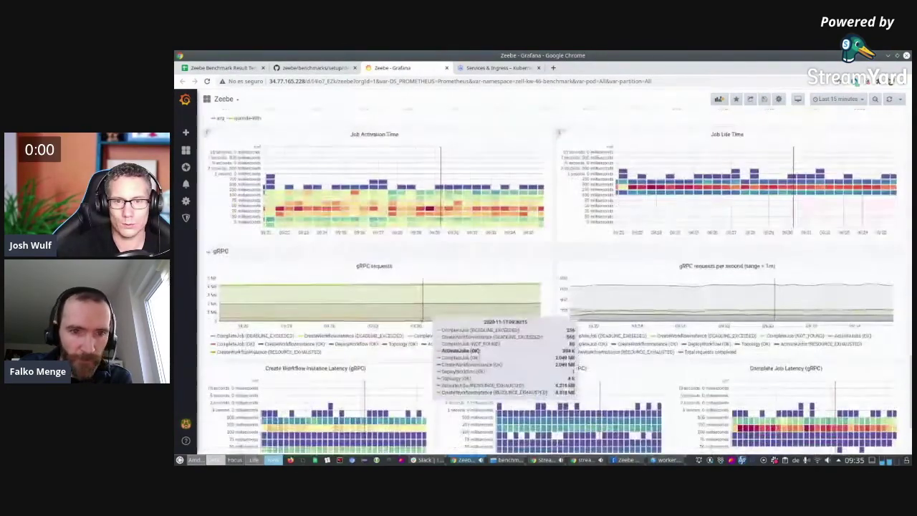
pyautogui.scroll(-2, 422, 322)
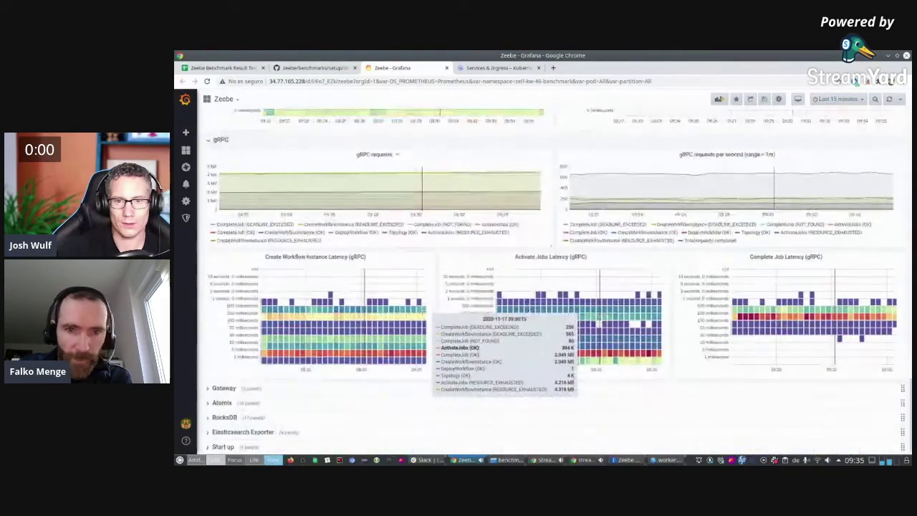
pyautogui.click(219, 387)
pyautogui.scroll(-4, 316, 344)
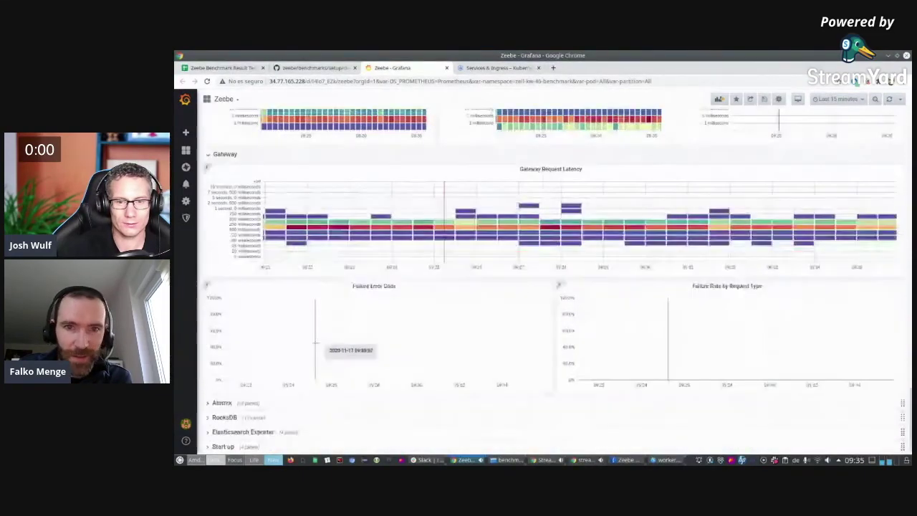
pyautogui.click(210, 406)
pyautogui.scroll(-8, 369, 334)
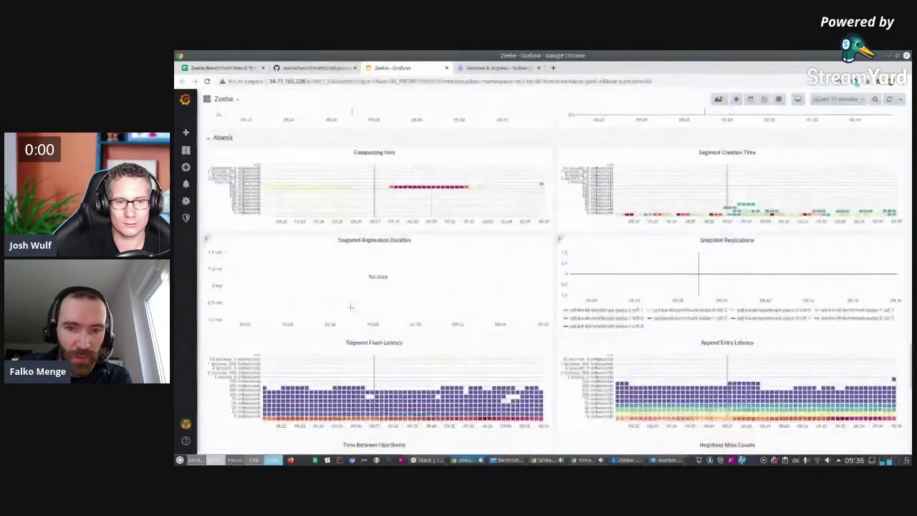
pyautogui.scroll(6, 351, 308)
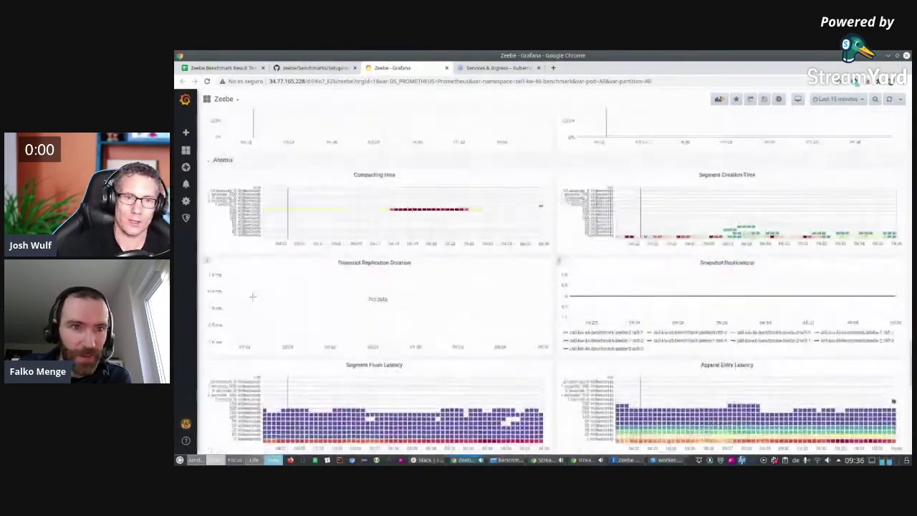
pyautogui.scroll(10, 262, 301)
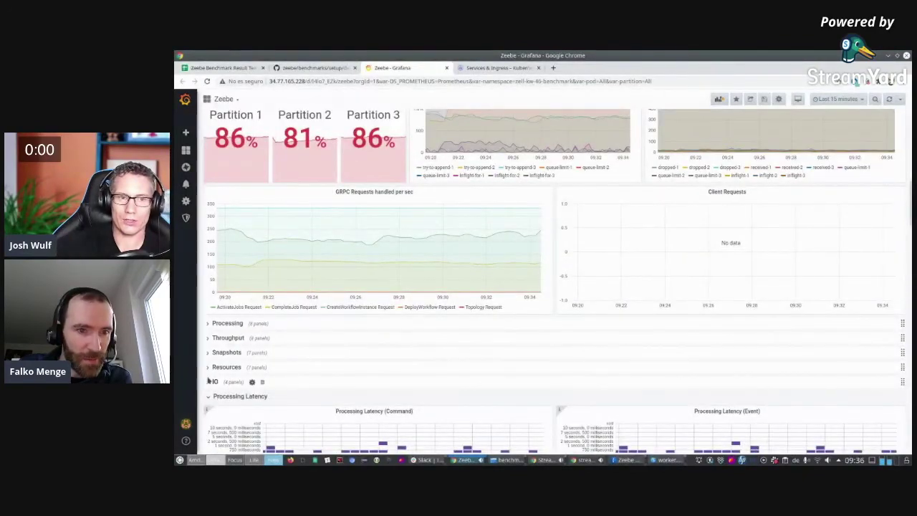
# - Expand the Resources and Throughput sections and review their memory, CPU and throughput panels
pyautogui.click(208, 368)
pyautogui.scroll(-5, 292, 266)
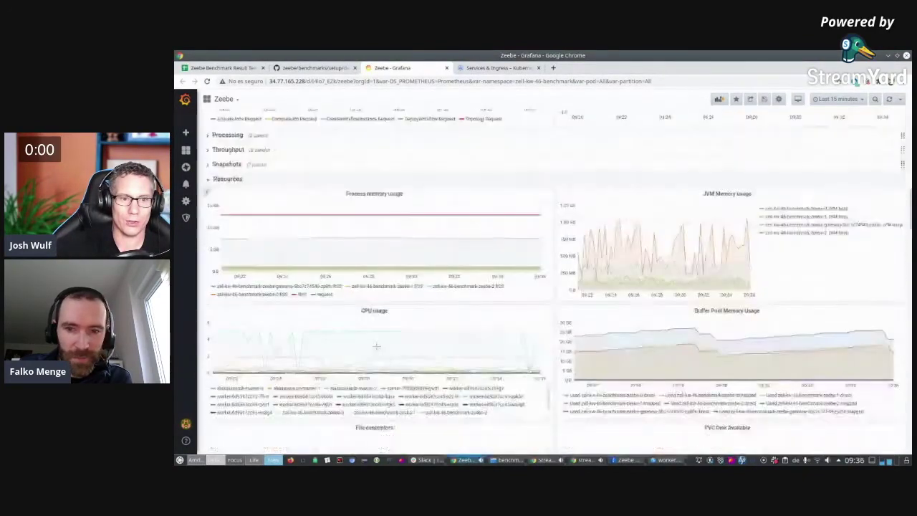
pyautogui.scroll(6, 292, 266)
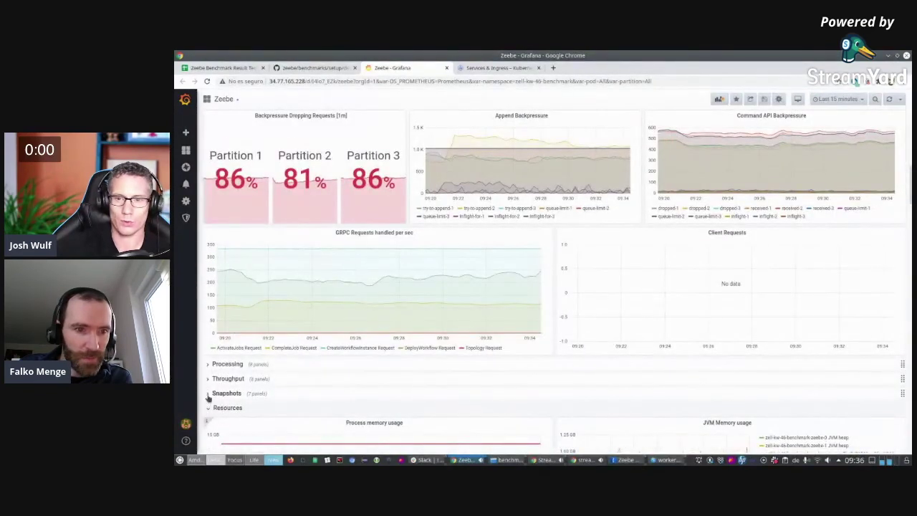
pyautogui.click(209, 379)
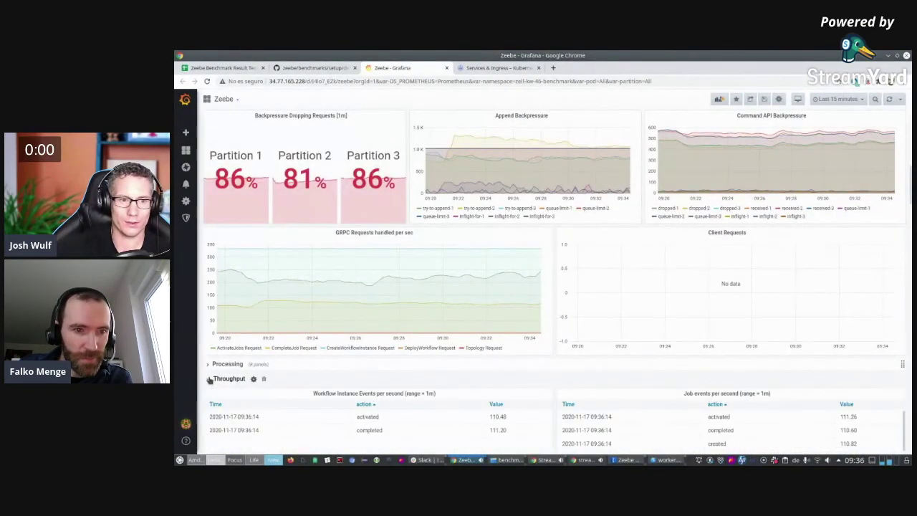
pyautogui.scroll(-5, 401, 355)
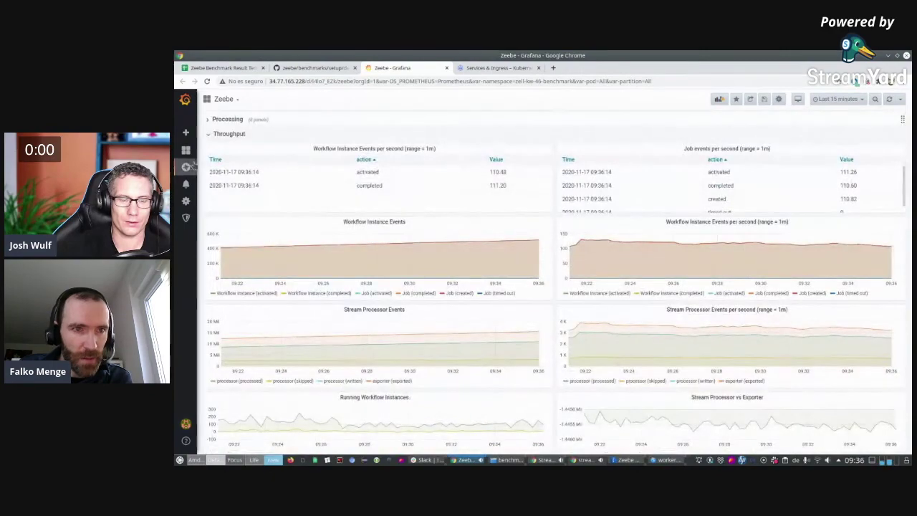
pyautogui.scroll(-10, 430, 206)
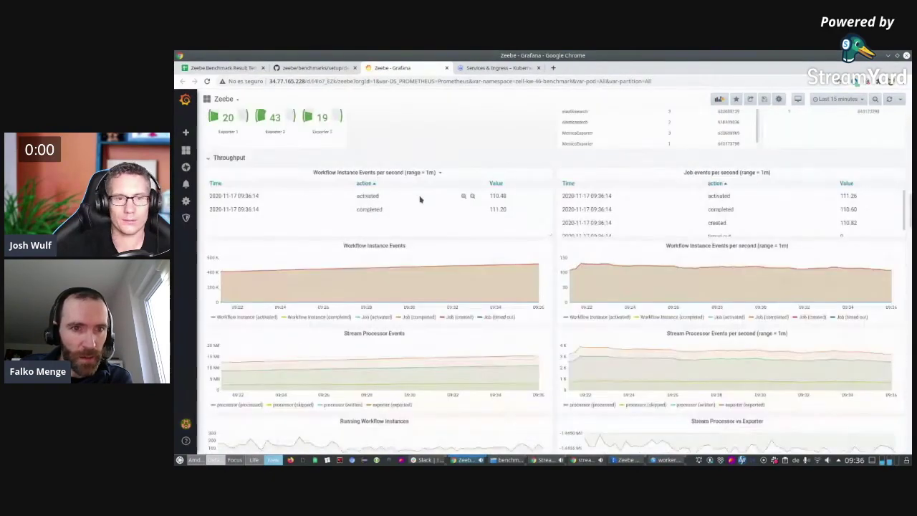
pyautogui.scroll(-6, 423, 224)
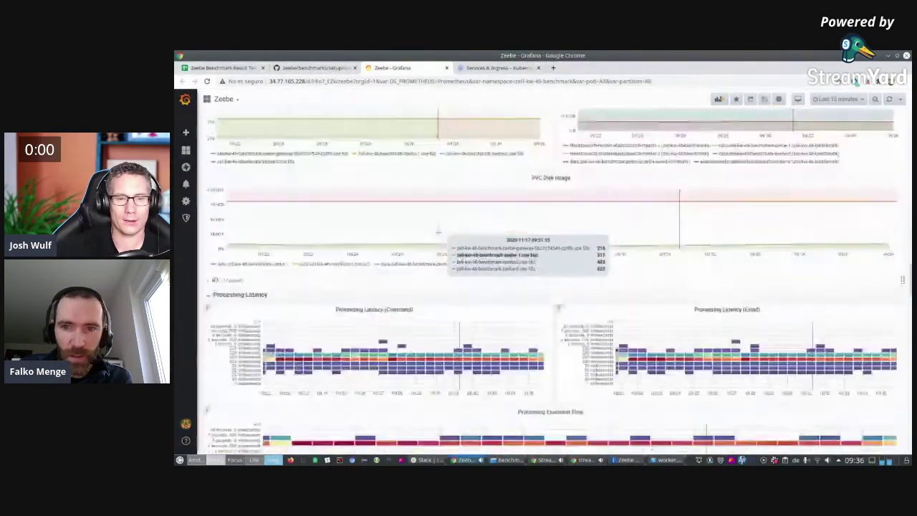
pyautogui.scroll(-3, 403, 222)
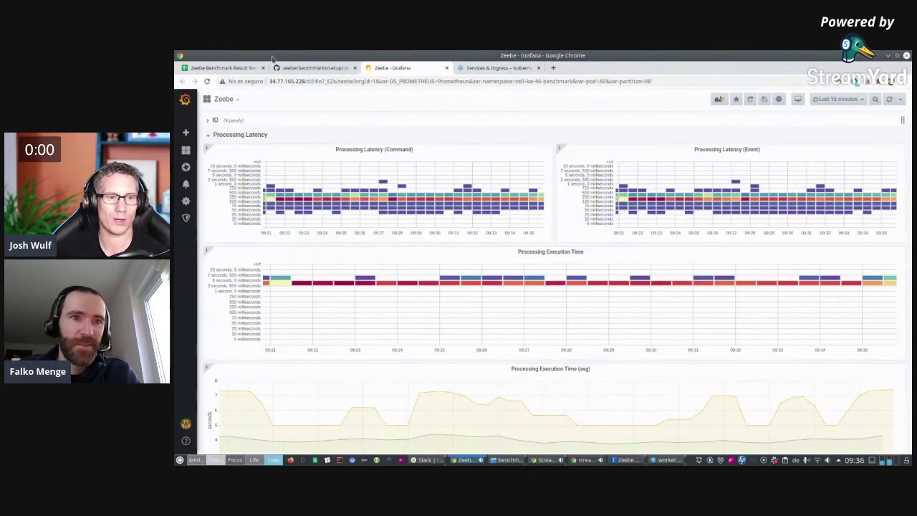
pyautogui.click(226, 67)
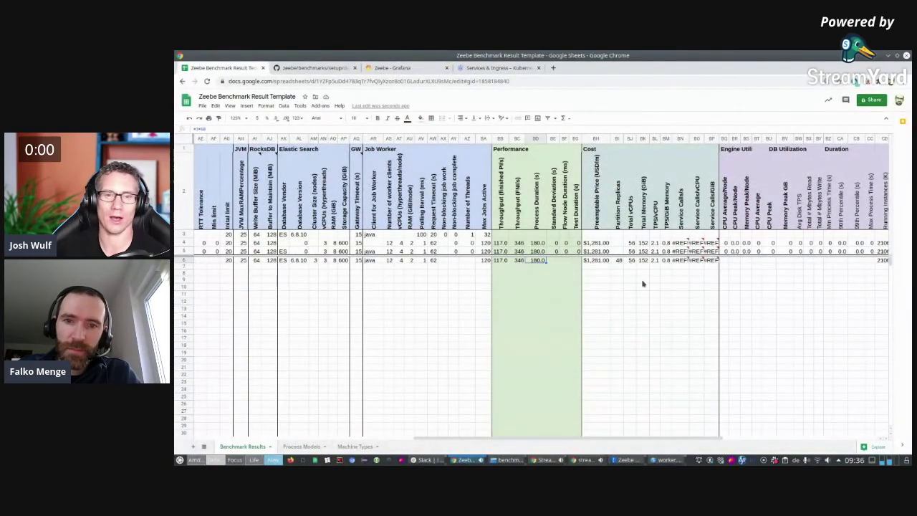
# - Clear the outdated 48 from row 6's Partition Replicas cell
pyautogui.click(620, 261)
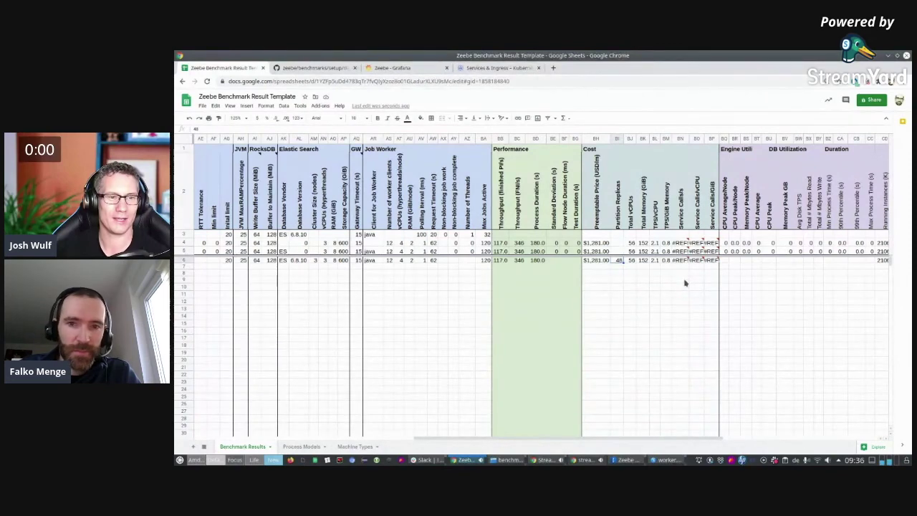
pyautogui.press('Right')
pyautogui.press('Right')
pyautogui.press('Right')
pyautogui.press('Left')
pyautogui.press('Left')
pyautogui.press('Left')
pyautogui.press('Delete')
pyautogui.moveTo(681, 255)
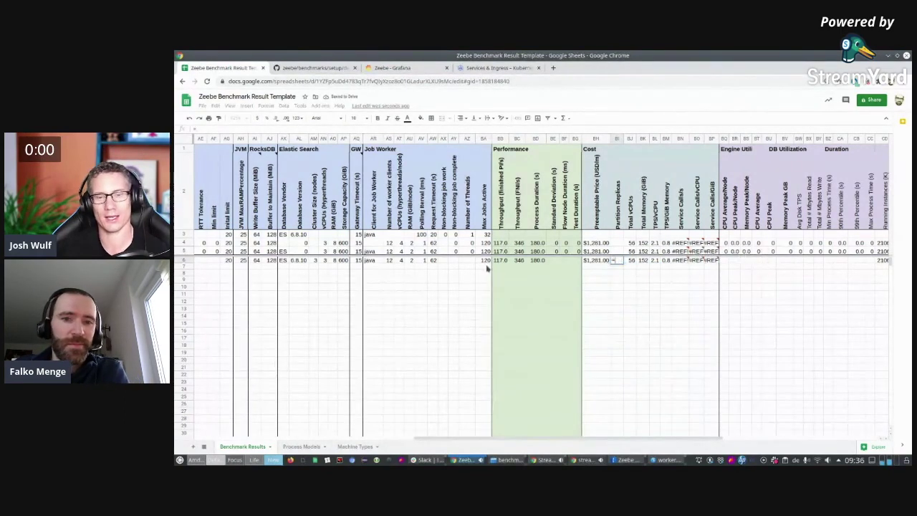
pyautogui.moveTo(461, 440); pyautogui.dragTo(384, 440)
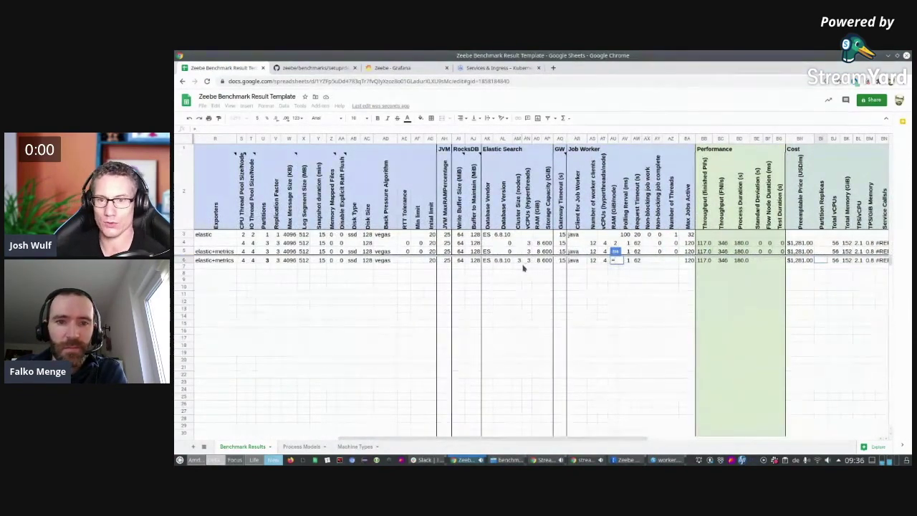
# - Check row 6's Partitions, Replication Factor and neighbouring setting values
pyautogui.click(266, 262)
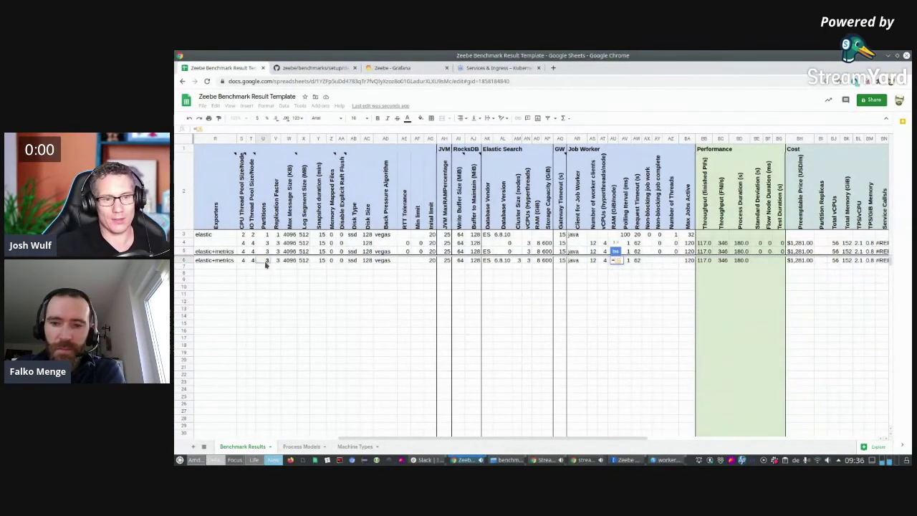
pyautogui.click(276, 262)
pyautogui.click(360, 263)
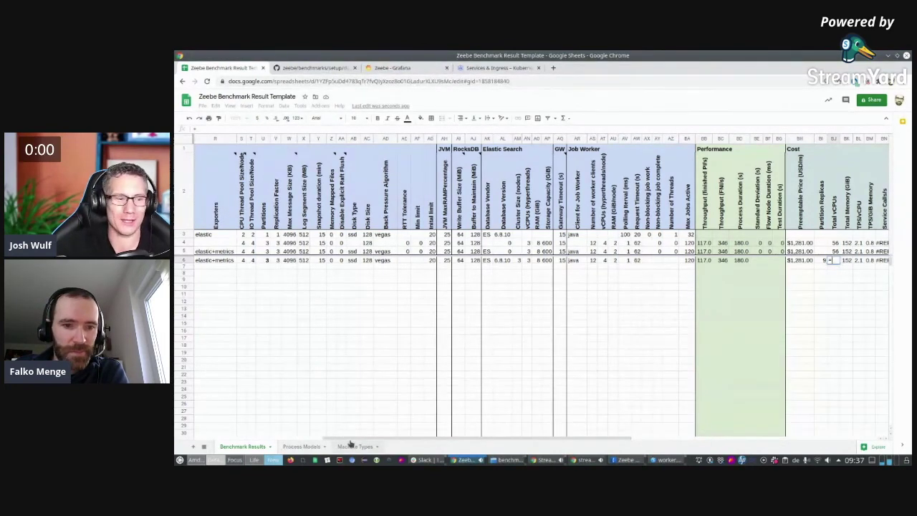
pyautogui.moveTo(348, 442); pyautogui.dragTo(303, 393)
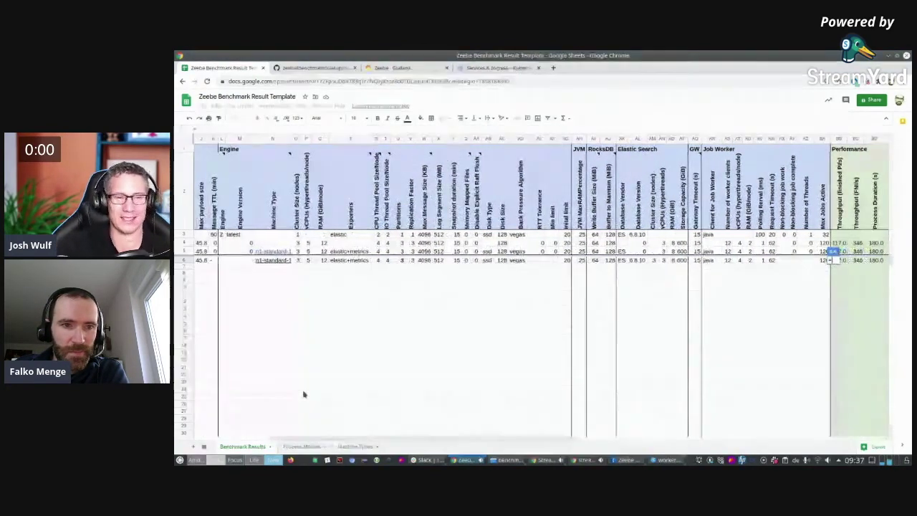
# - Select row 6's Cluster Size cell and verify the cost recalculates to $343.13
pyautogui.click(299, 261)
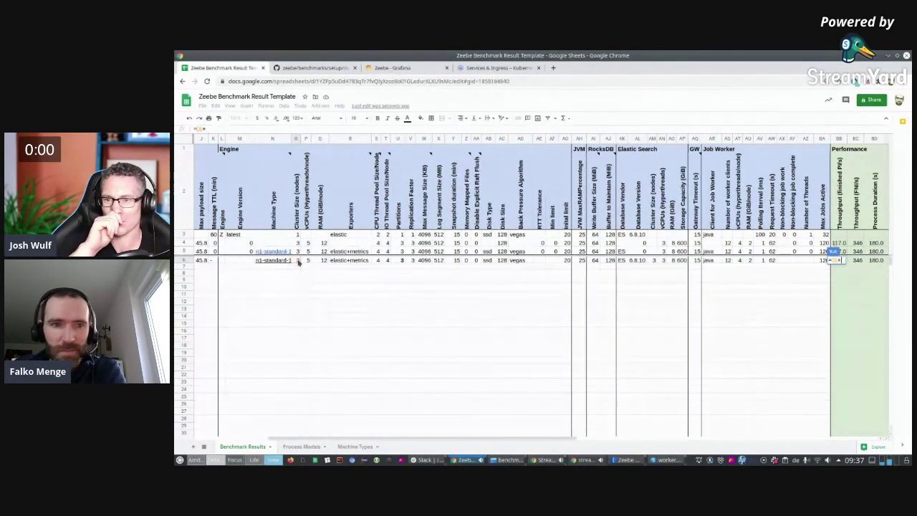
pyautogui.hscroll(3, 306, 264)
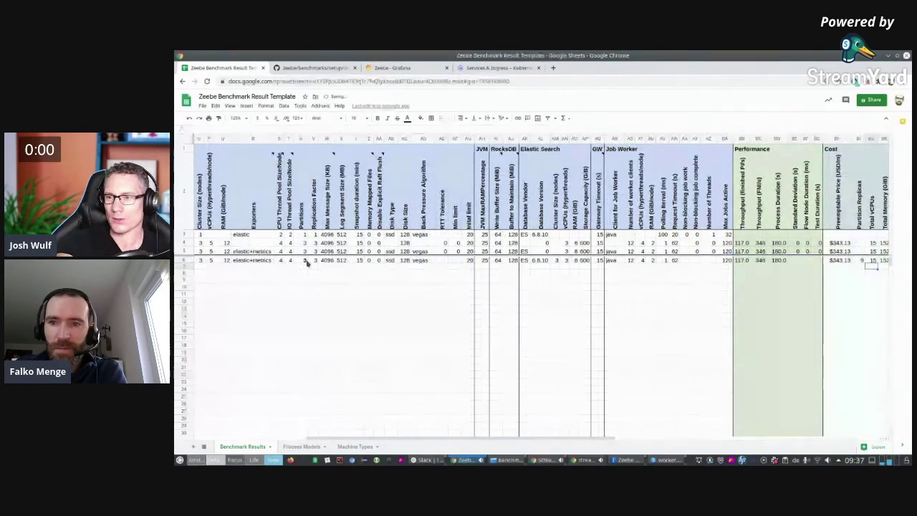
pyautogui.hscroll(1, 306, 263)
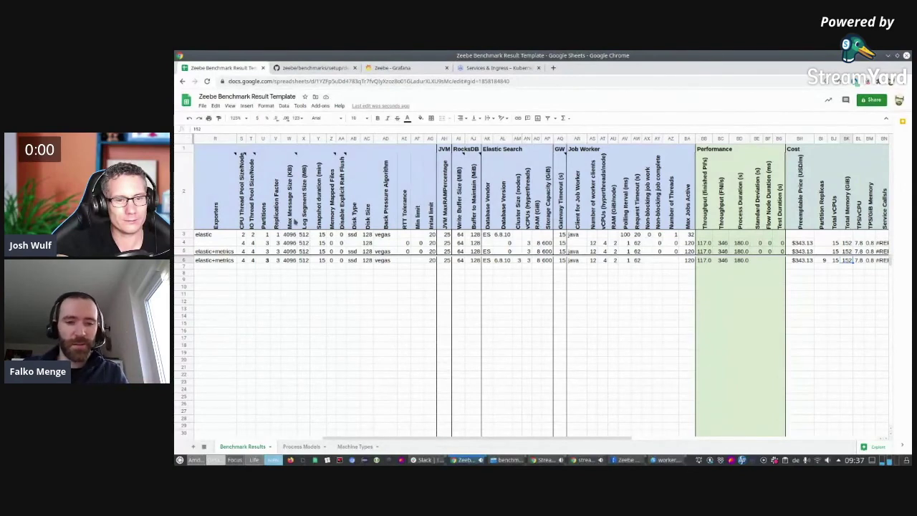
pyautogui.moveTo(291, 221)
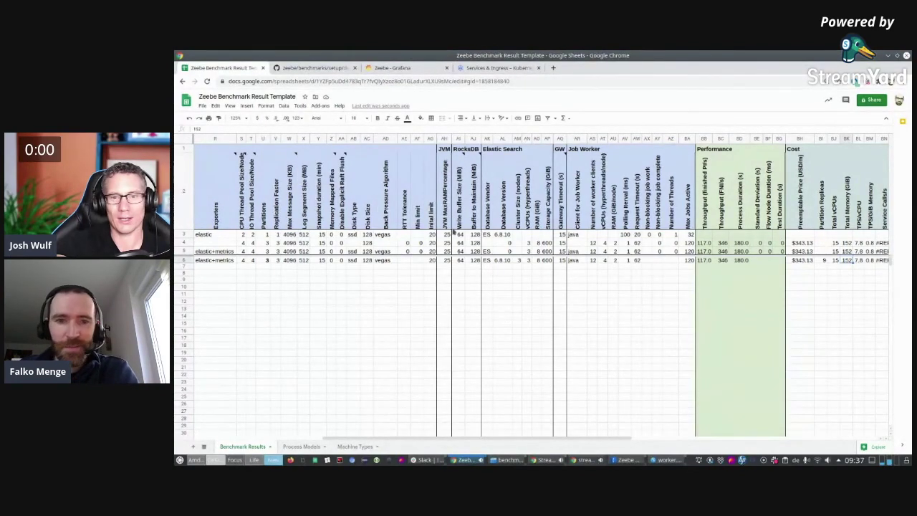
pyautogui.moveTo(561, 437); pyautogui.dragTo(419, 418)
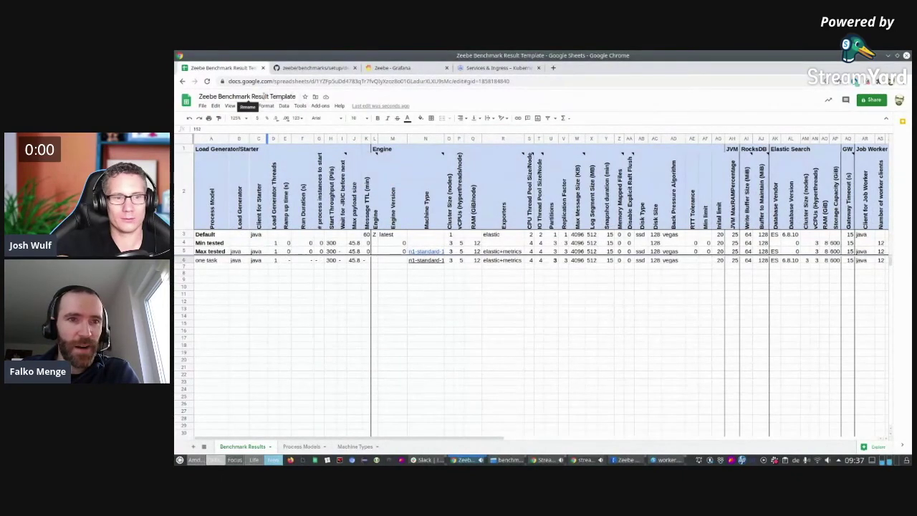
# - Set link sharing to 'Anyone with the link' with Commenter access and copy the link
pyautogui.click(873, 100)
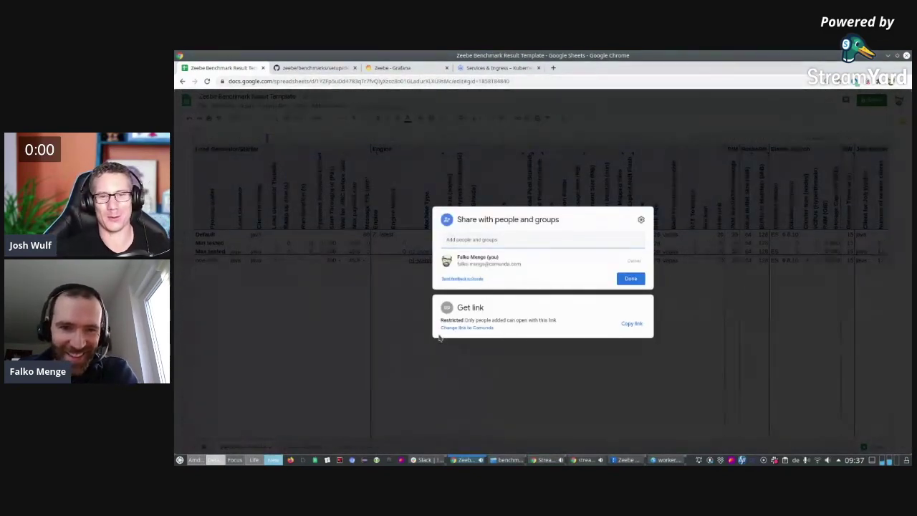
pyautogui.click(466, 328)
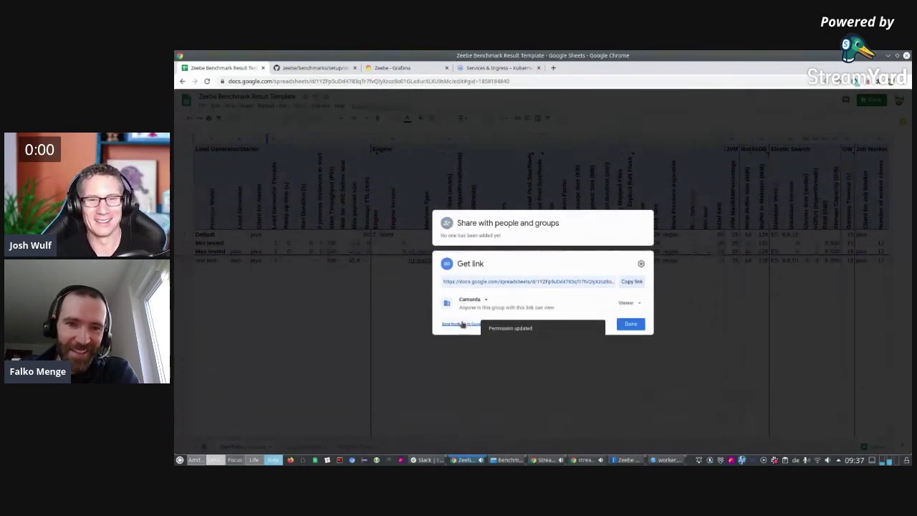
pyautogui.click(473, 300)
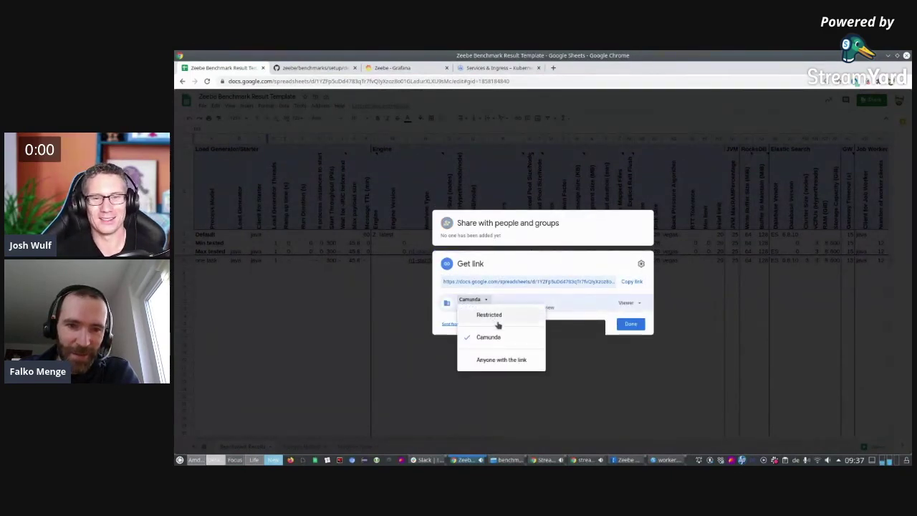
pyautogui.click(494, 359)
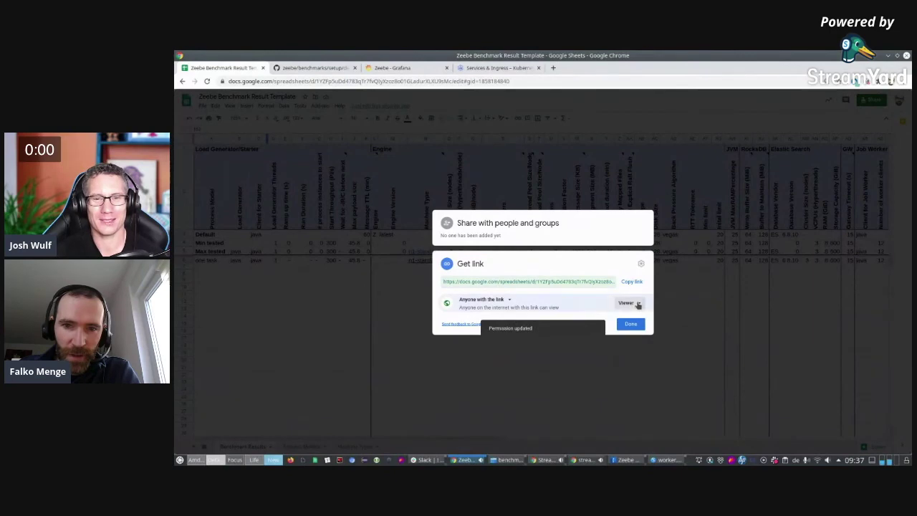
pyautogui.click(640, 303)
pyautogui.click(648, 335)
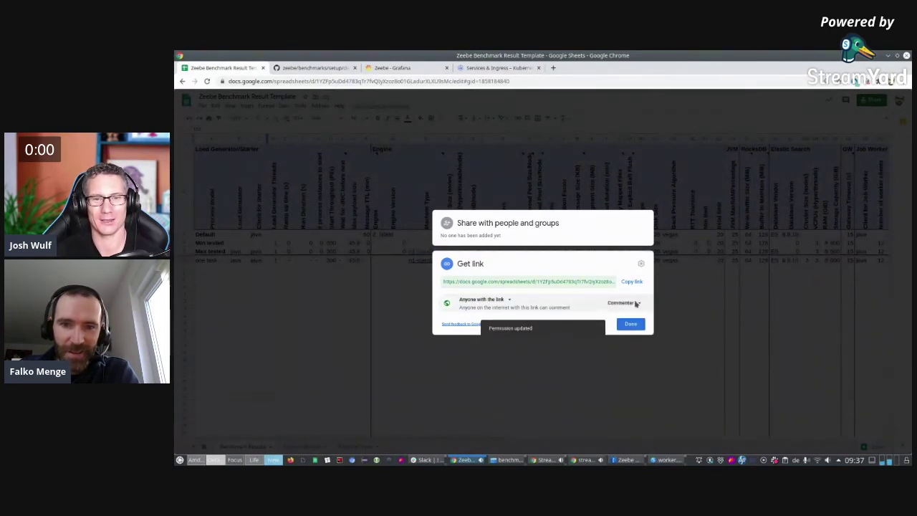
pyautogui.click(632, 282)
pyautogui.click(630, 325)
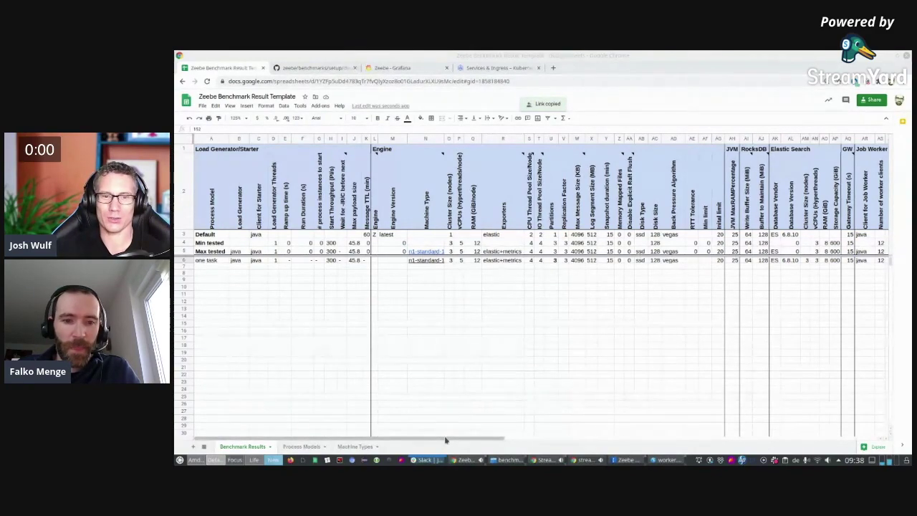
pyautogui.moveTo(444, 438)
pyautogui.mouseDown()
pyautogui.moveTo(747, 445)
pyautogui.moveTo(445, 441)
pyautogui.mouseUp()
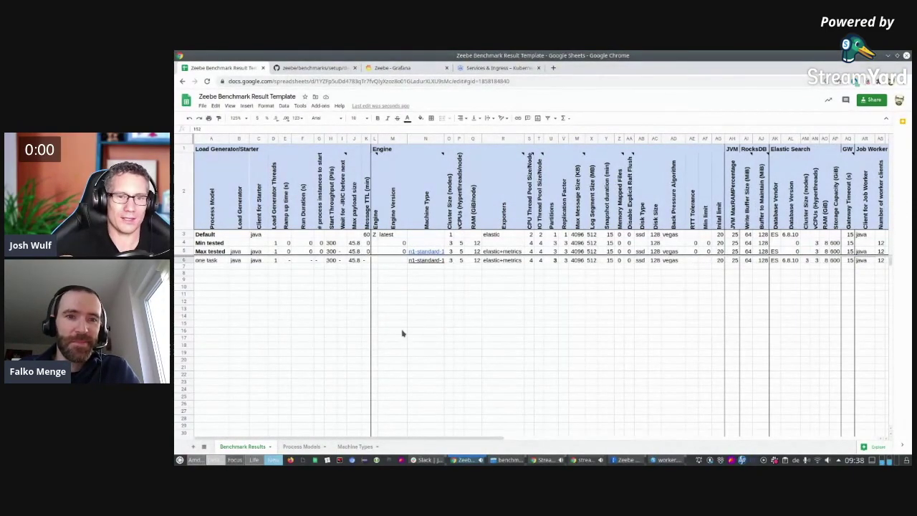
pyautogui.moveTo(376, 180)
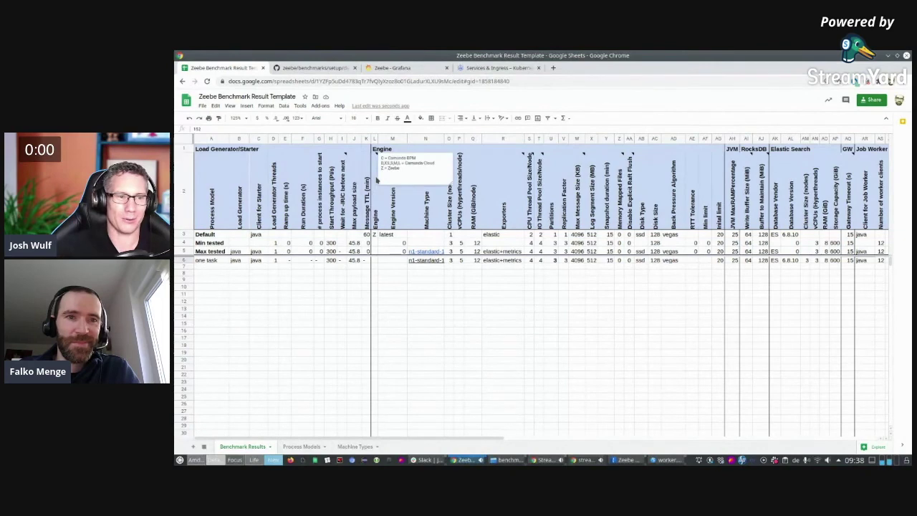